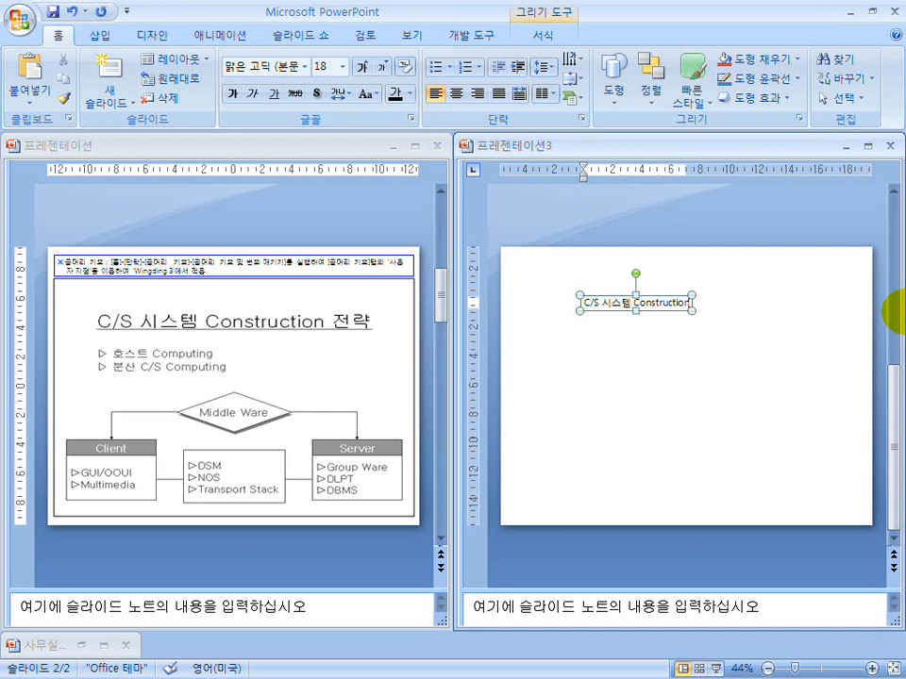
# - Complete the slide title by adding "전략" at its end
pyautogui.write('전략')
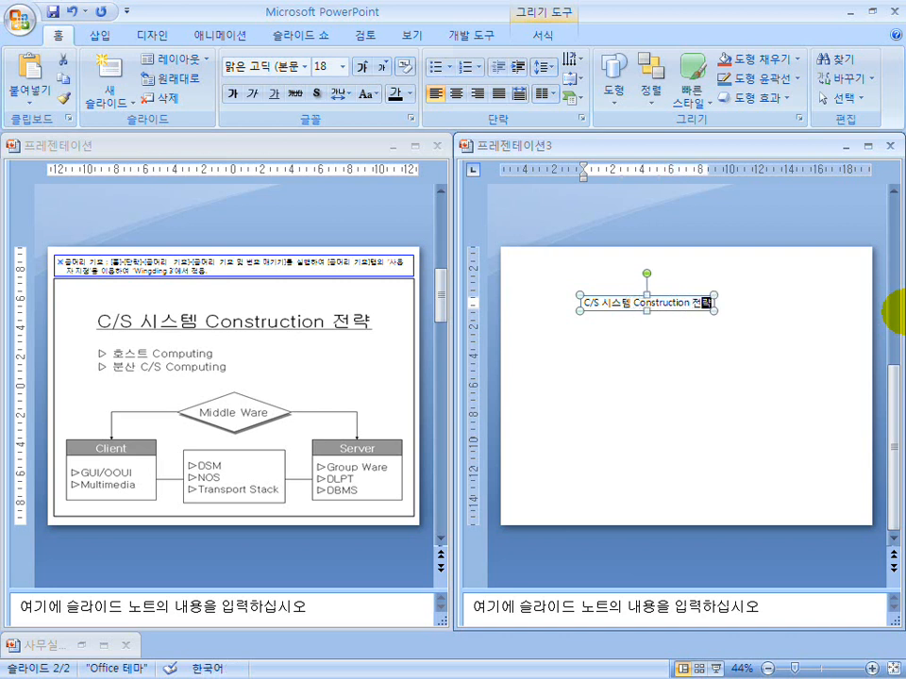
pyautogui.click(657, 310)
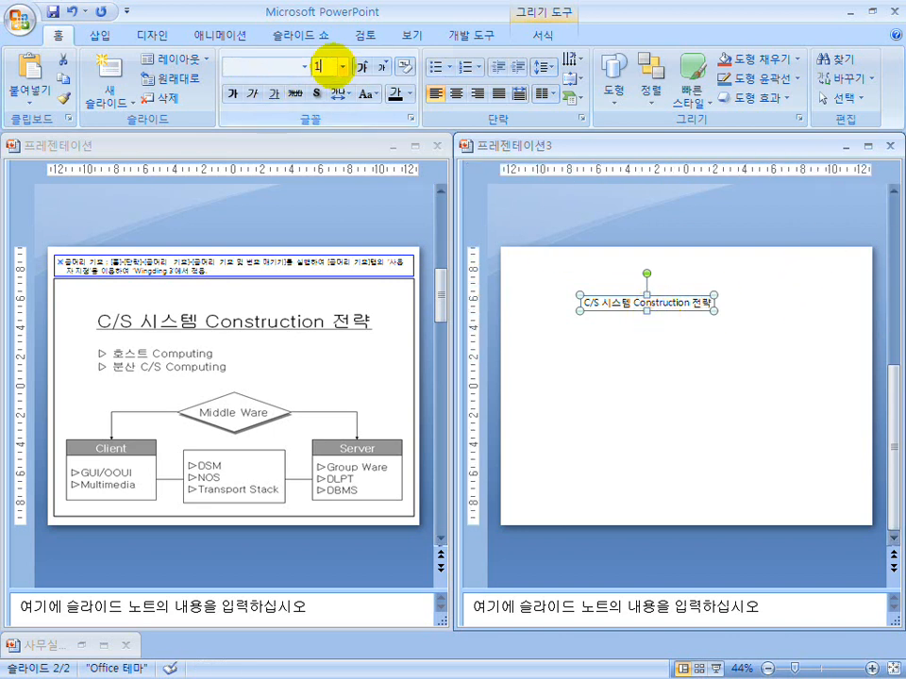
pyautogui.click(331, 66)
pyautogui.write('1')
pyautogui.press('Return')
pyautogui.press('Escape')
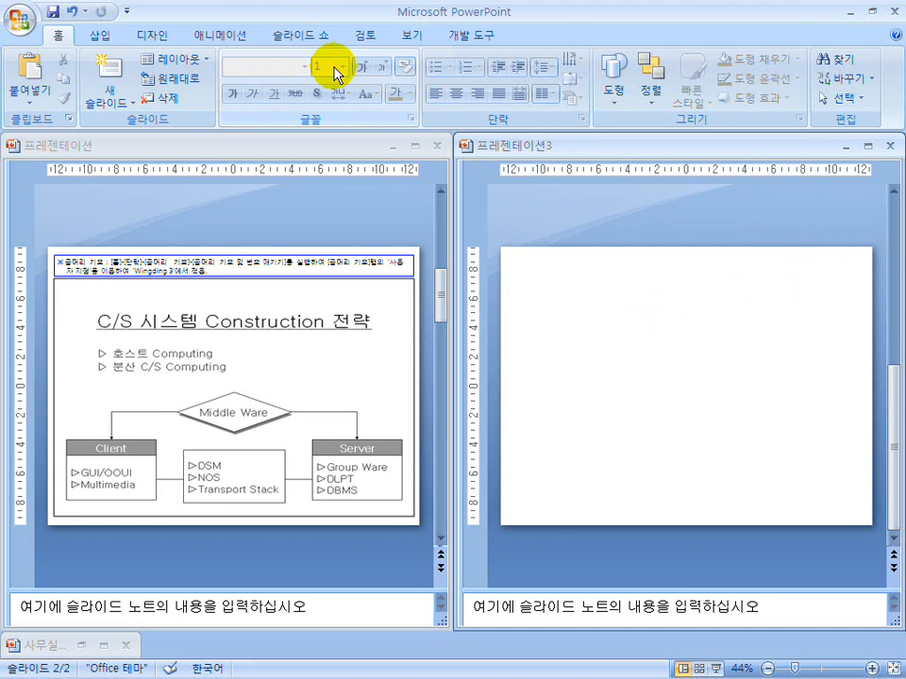
pyautogui.hotkey('ctrl', 'z')
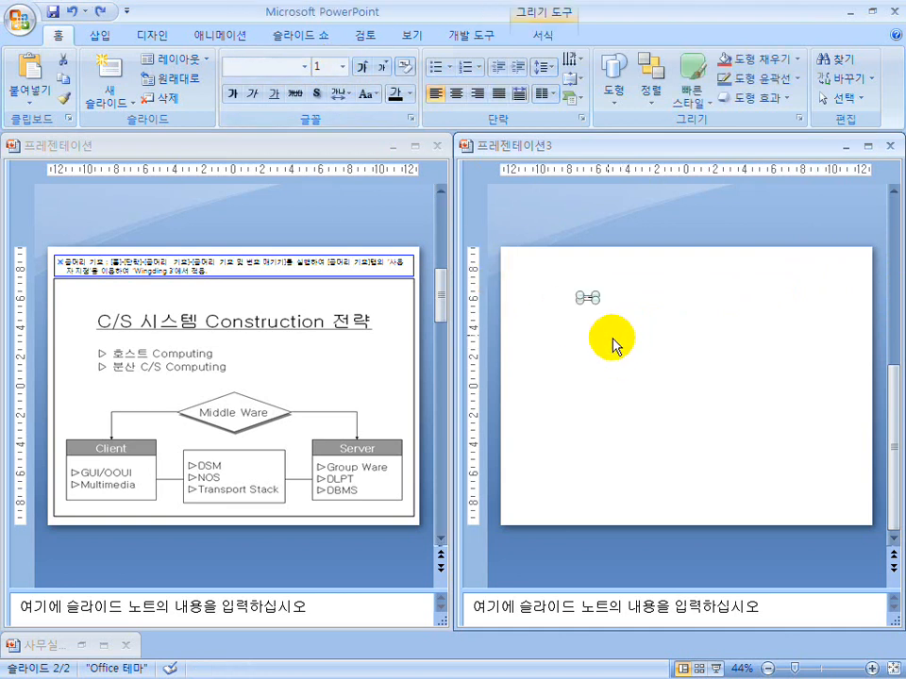
# - Set the font size of the title text box to 40
pyautogui.click(327, 68)
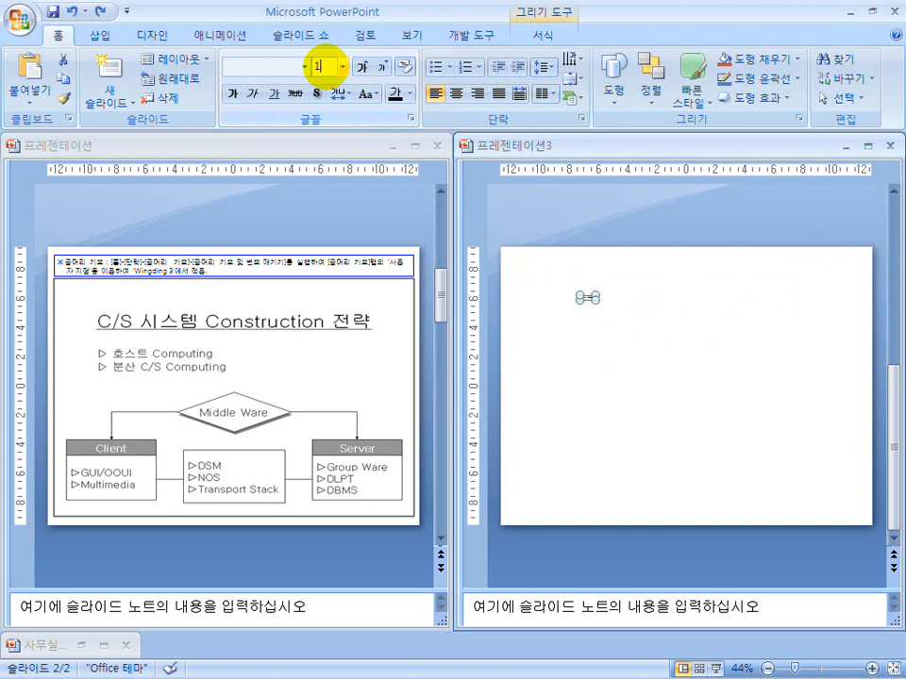
pyautogui.write('40')
pyautogui.press('Return')
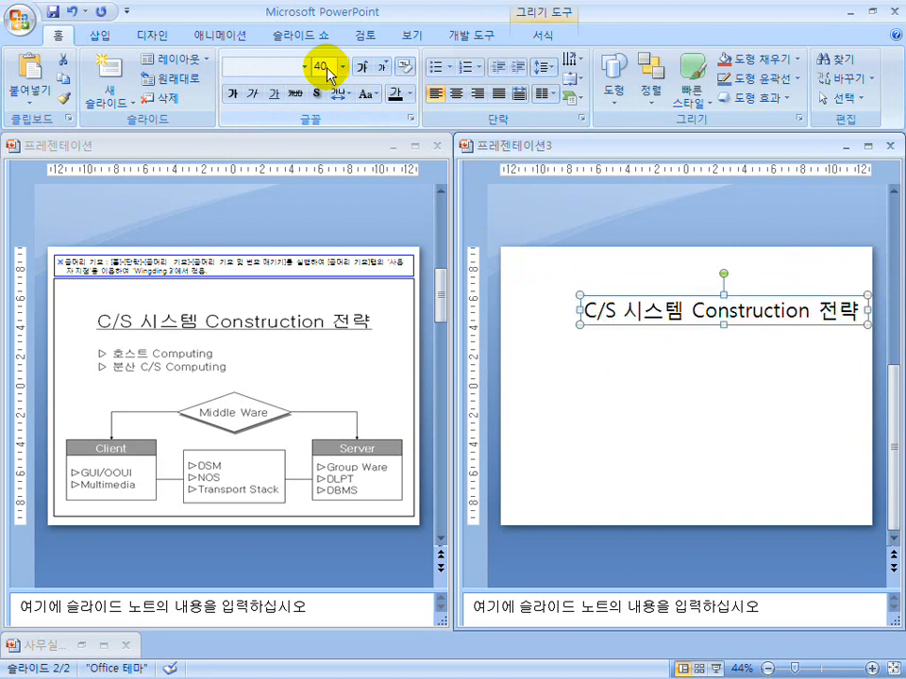
# - Move the title up and to the left so it is centered near the slide's upper edge, and underline it
pyautogui.moveTo(615, 328); pyautogui.dragTo(624, 297)
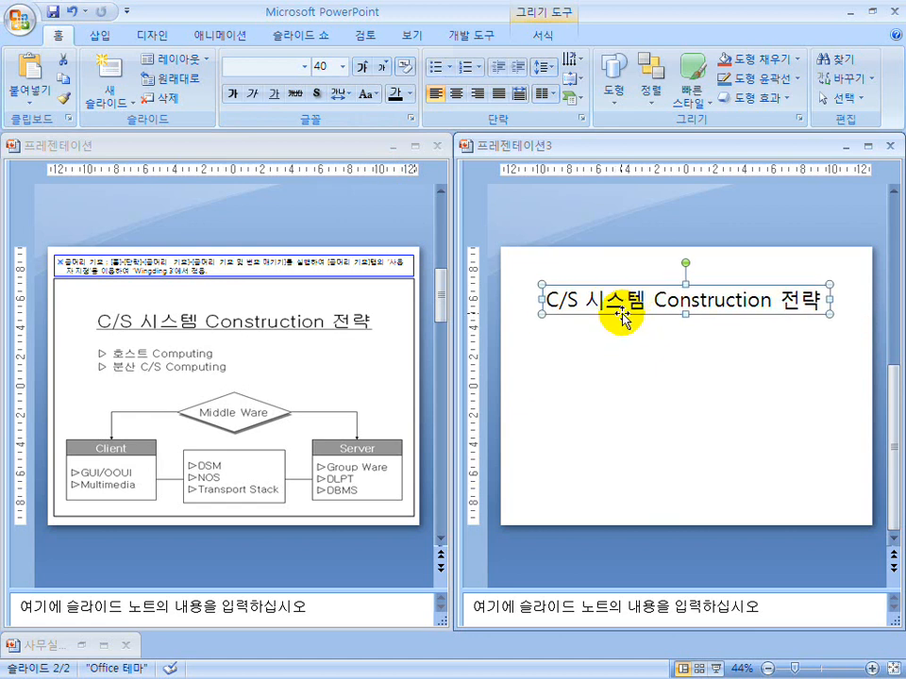
pyautogui.click(273, 96)
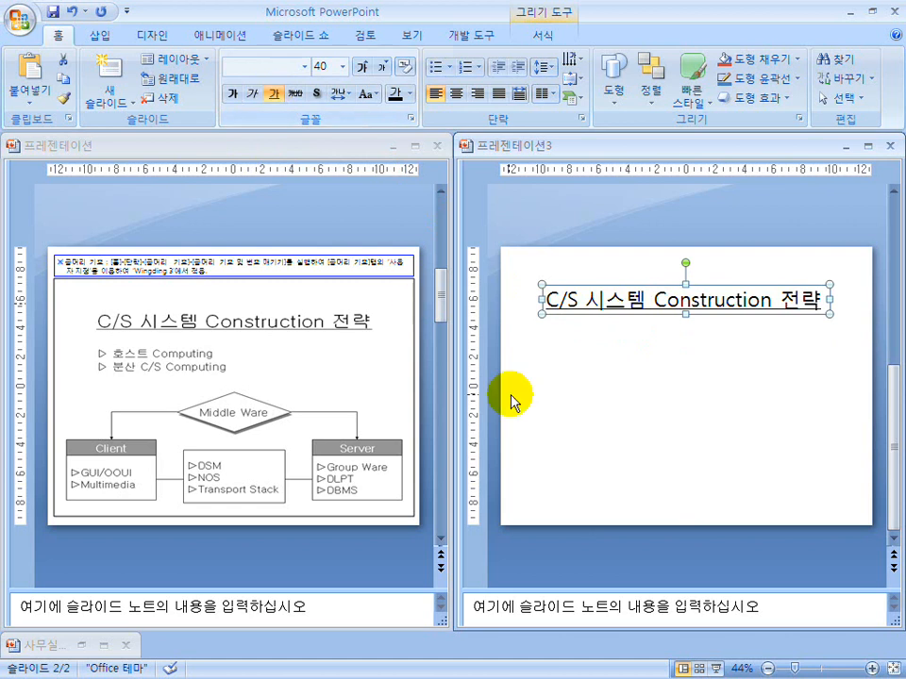
pyautogui.click(576, 405)
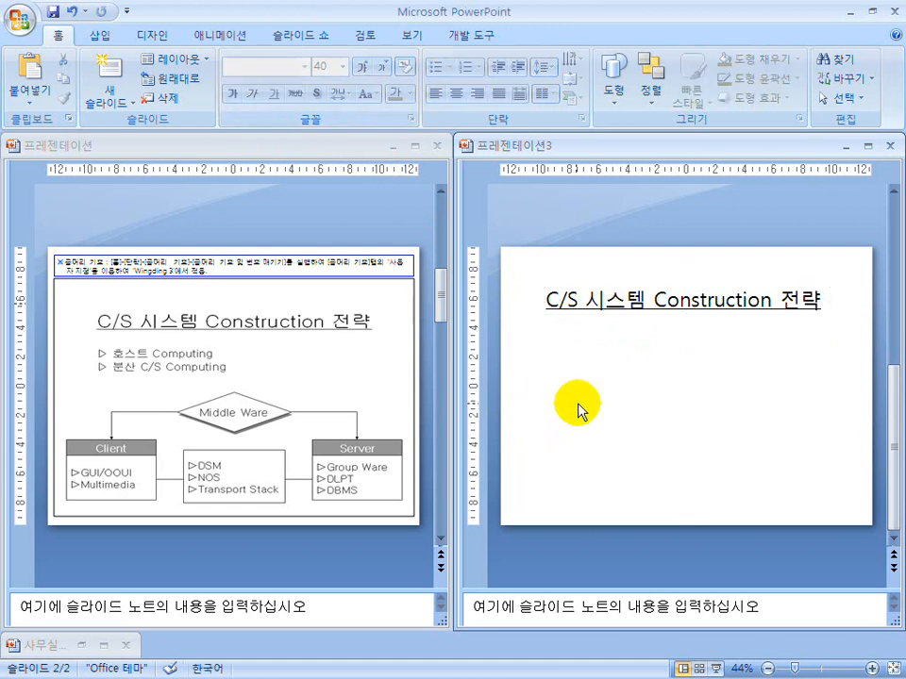
# - Add a text box below the title containing the lines "호스트 Computing" and "분산 C/S Computing"
pyautogui.click(608, 85)
pyautogui.click(610, 269)
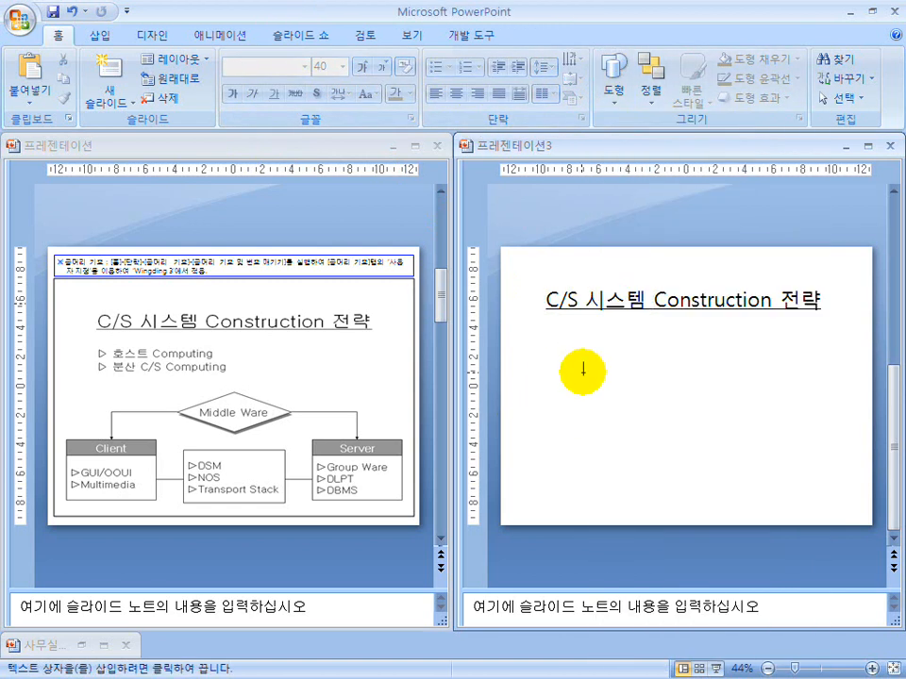
pyautogui.click(572, 379)
pyautogui.write('호스트')
pyautogui.press('Hangul')
pyautogui.write('Comput')
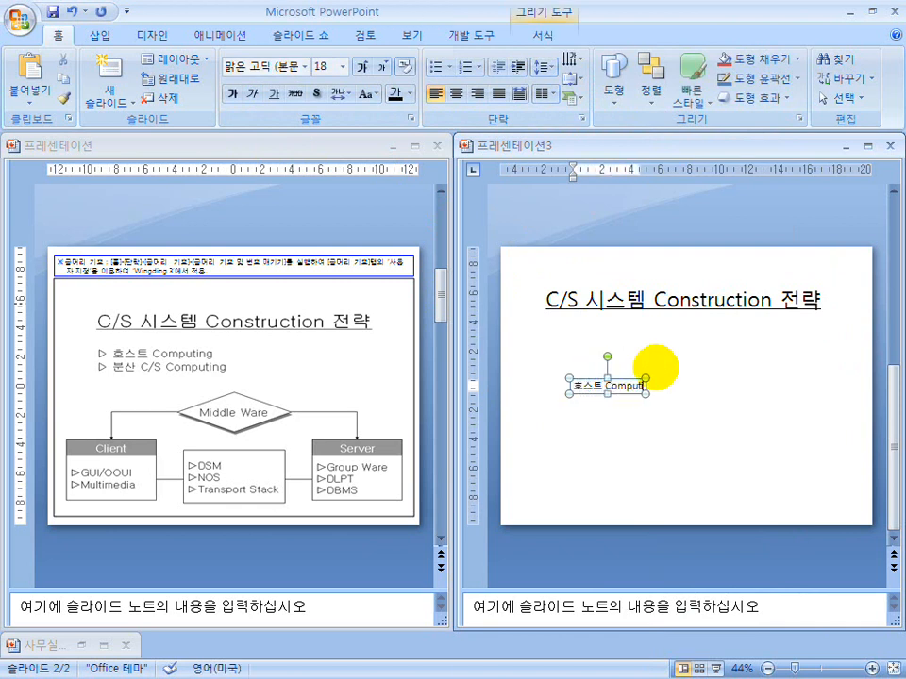
pyautogui.write('ing')
pyautogui.press('Return')
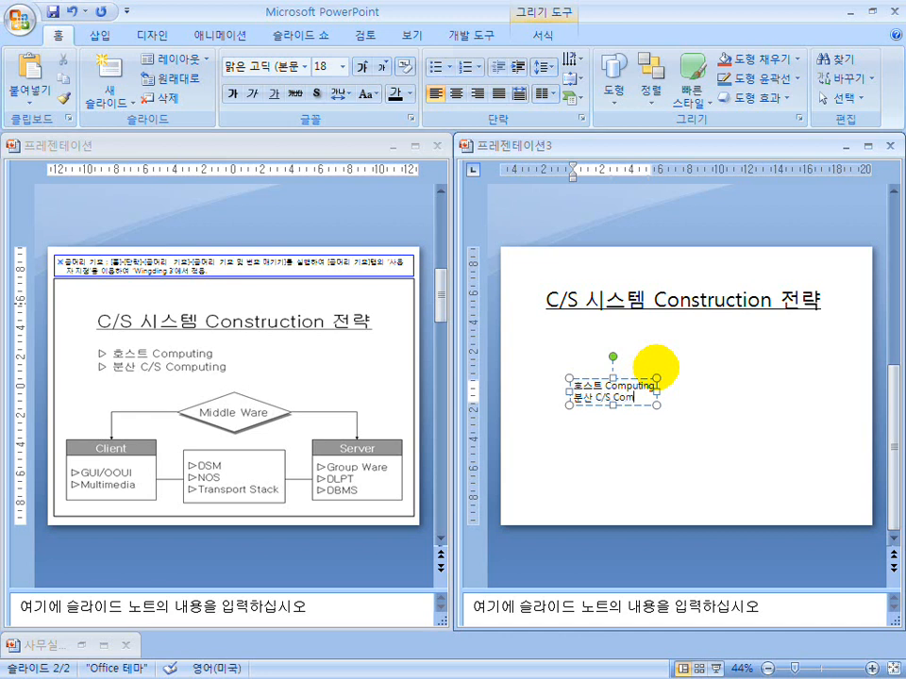
pyautogui.write('ng')
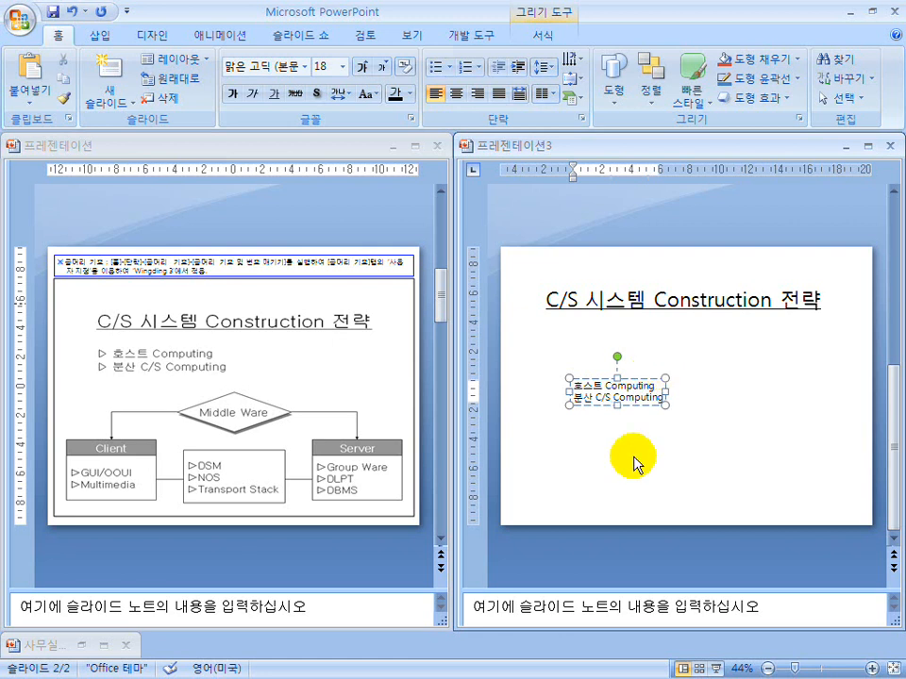
# - Set the two-line text box's font size to 30 and move it up closer beneath the title
pyautogui.click(665, 391)
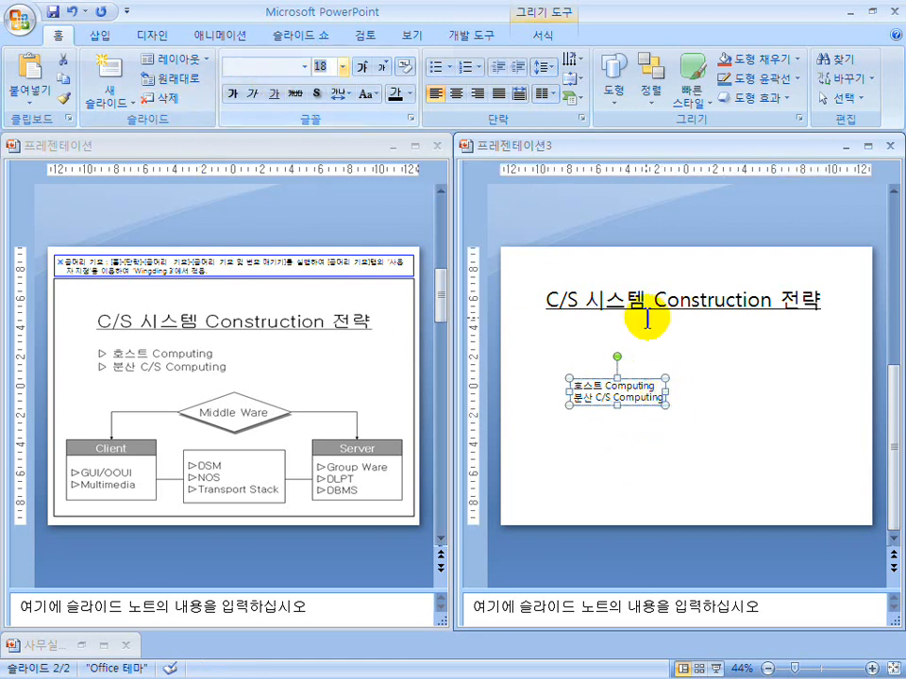
pyautogui.write('24')
pyautogui.press('Return')
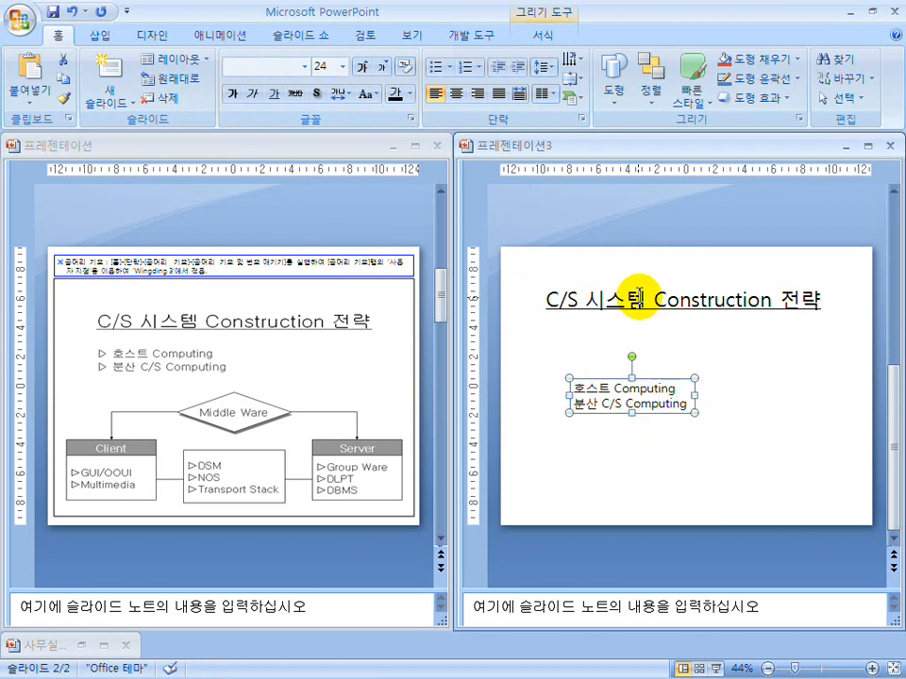
pyautogui.click(325, 67)
pyautogui.write('30')
pyautogui.press('Return')
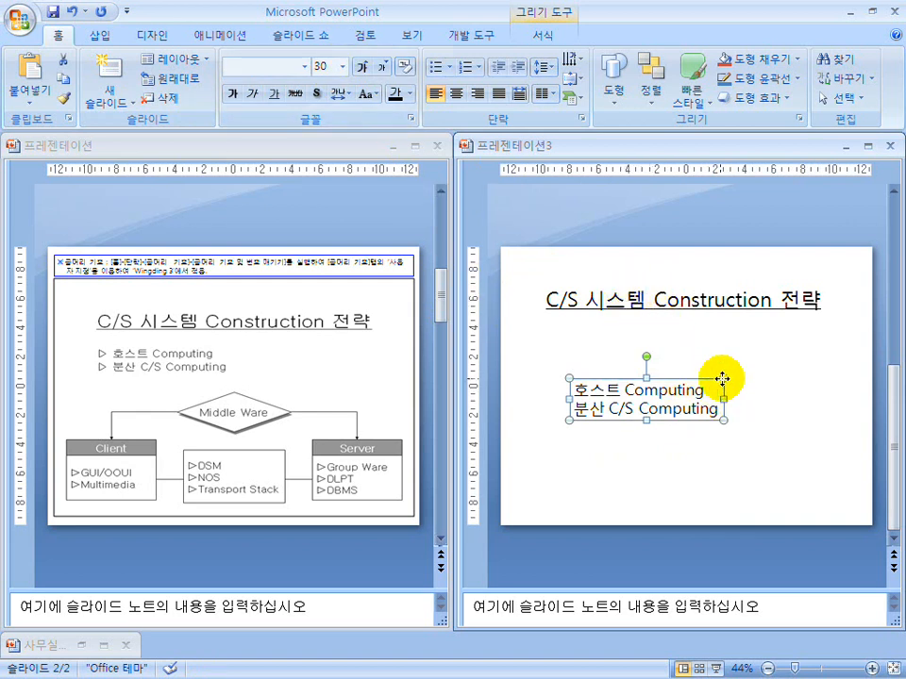
pyautogui.moveTo(707, 370); pyautogui.dragTo(692, 340)
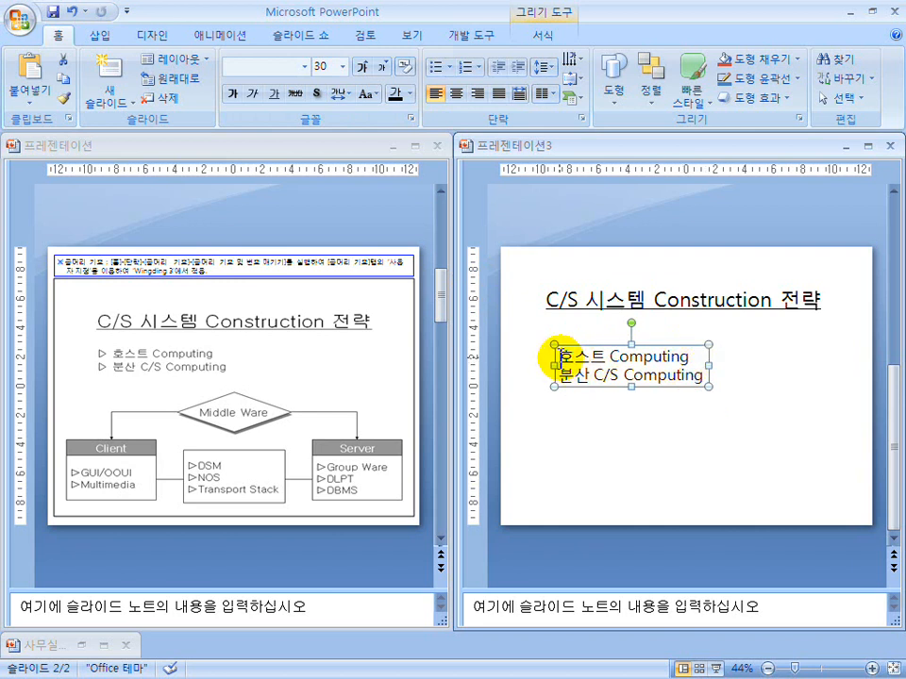
# - Insert a ▷ special character in front of "호스트 Computing" by converting the Korean consonant ㅁ
pyautogui.click(561, 357)
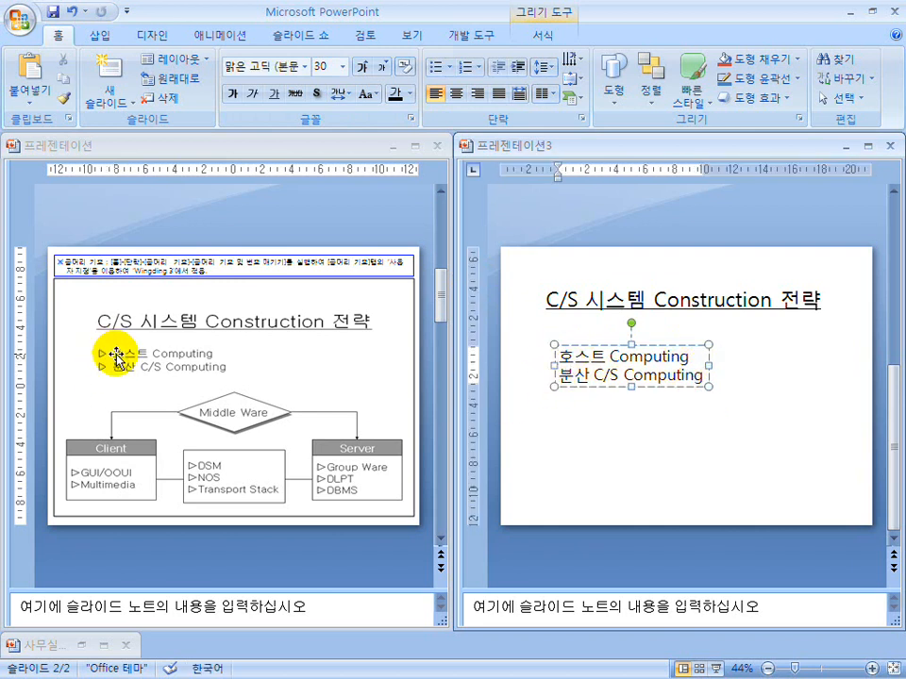
pyautogui.write('a')
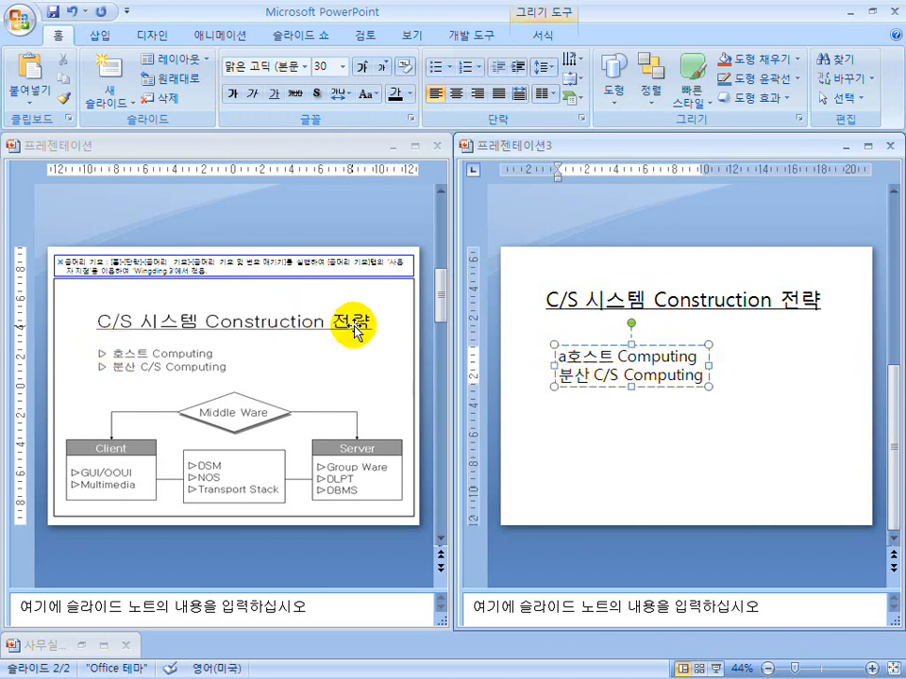
pyautogui.press('BackSpace')
pyautogui.press('Hangul')
pyautogui.write('ㅁ')
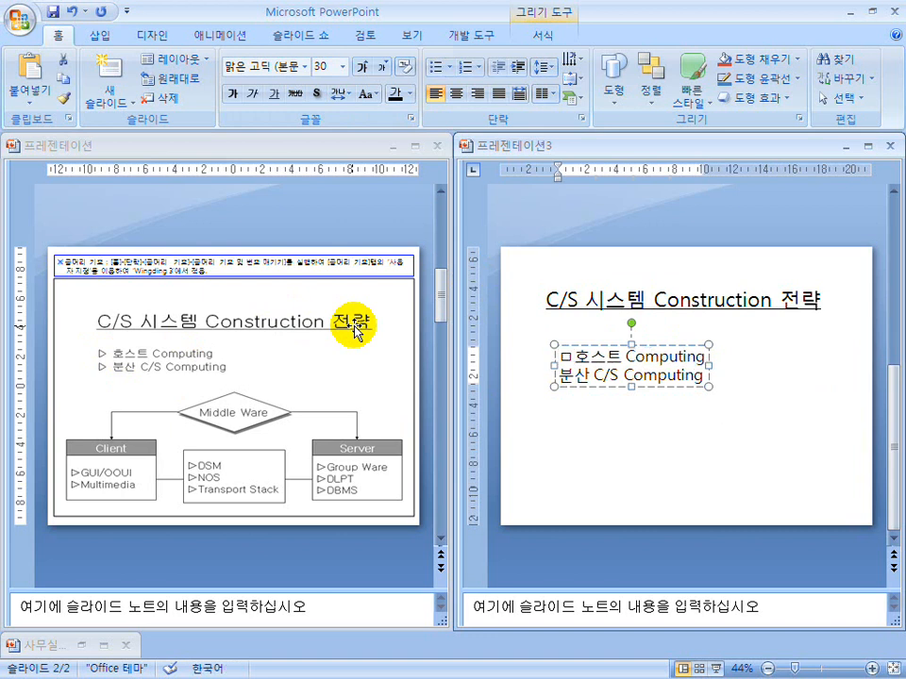
pyautogui.press('Hangul_Hanja')
pyautogui.moveTo(636, 387); pyautogui.dragTo(638, 440)
pyautogui.click(566, 469)
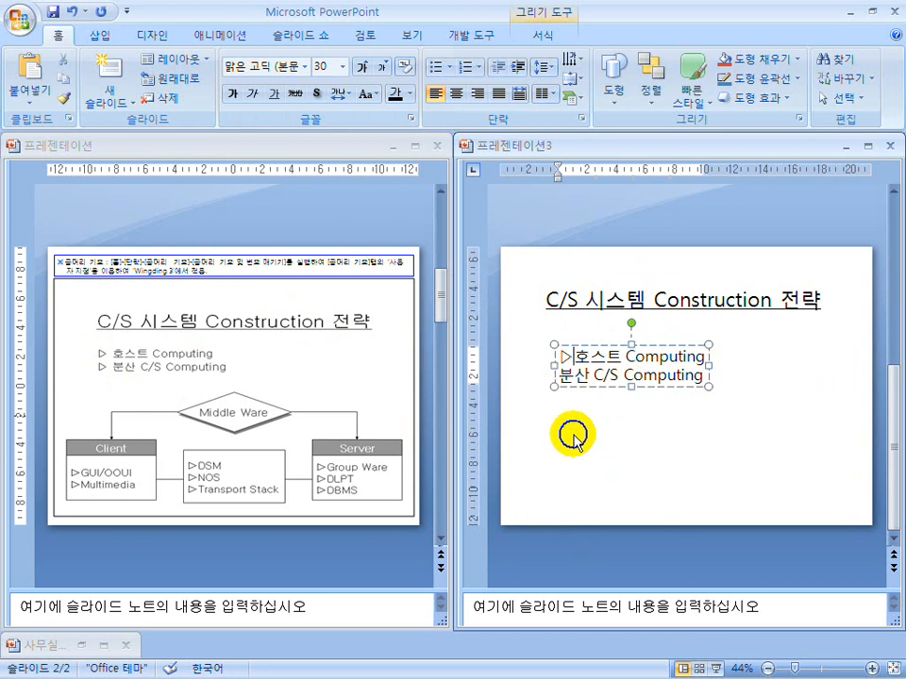
# - Copy the ▷ character to the start of the "분산 C/S Computing" line, with spacing before the text
pyautogui.moveTo(567, 354); pyautogui.dragTo(550, 351)
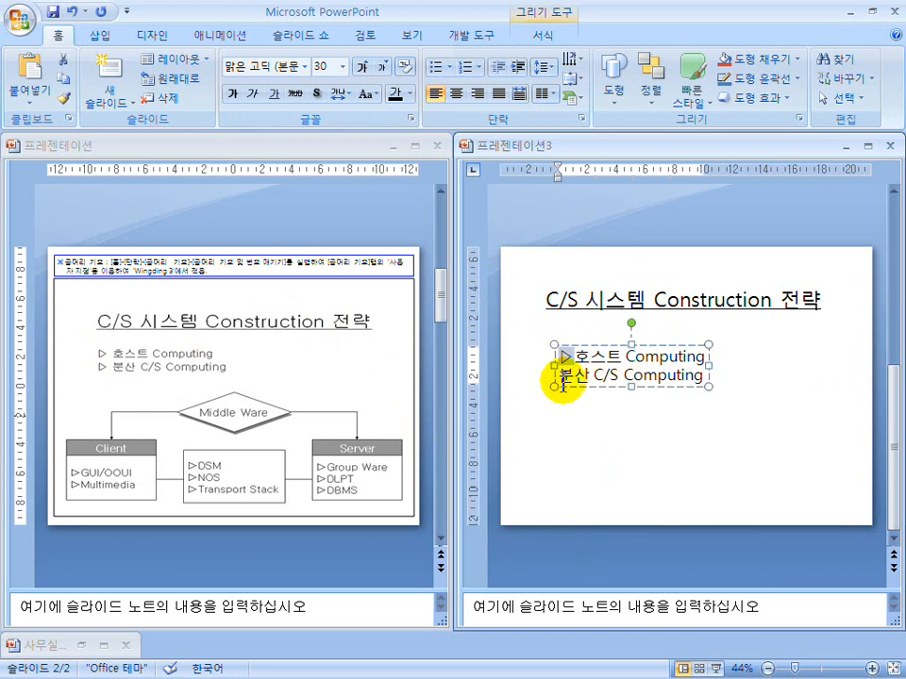
pyautogui.hotkey('ctrl', 'c')
pyautogui.click(563, 375)
pyautogui.hotkey('ctrl', 'v')
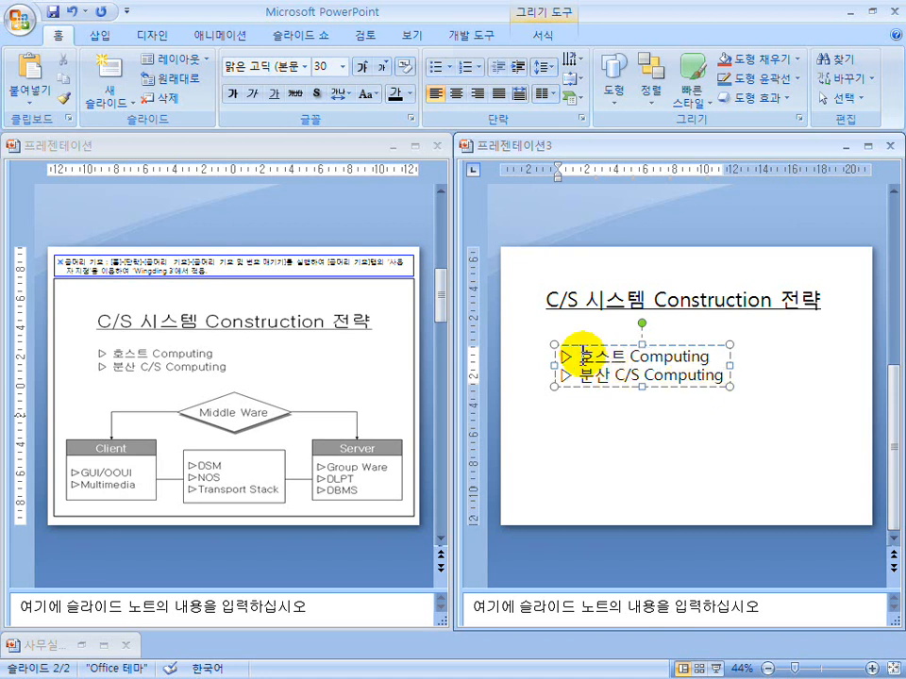
# - Delete the ▷ characters in front of both Computing lines
pyautogui.click(555, 358)
pyautogui.press('Delete')
pyautogui.moveTo(581, 377); pyautogui.dragTo(694, 374)
pyautogui.press('Delete')
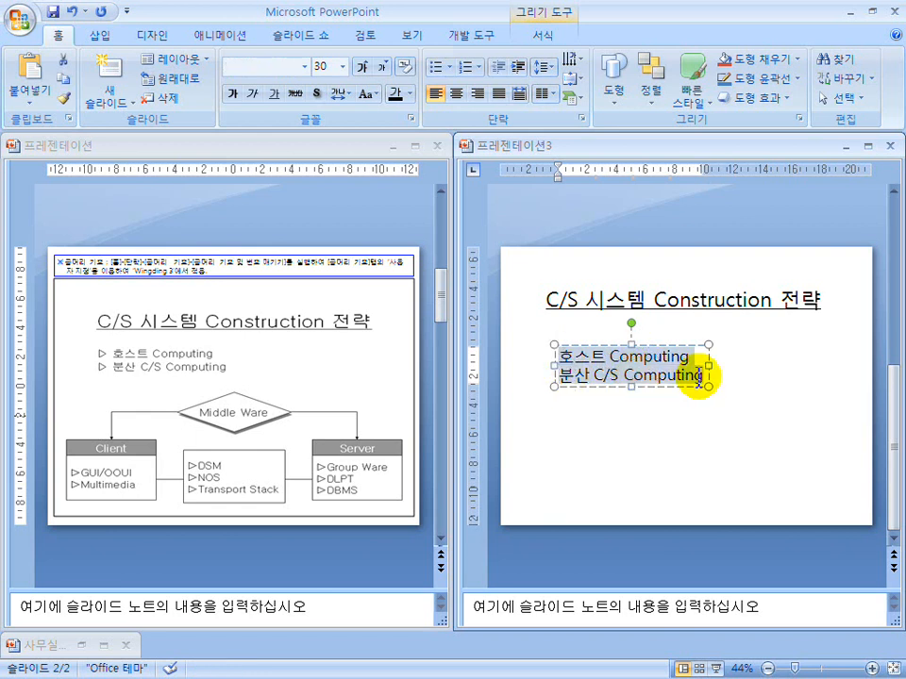
# - Open the custom bullet symbol selection for the two selected Computing lines
pyautogui.rightClick(602, 370)
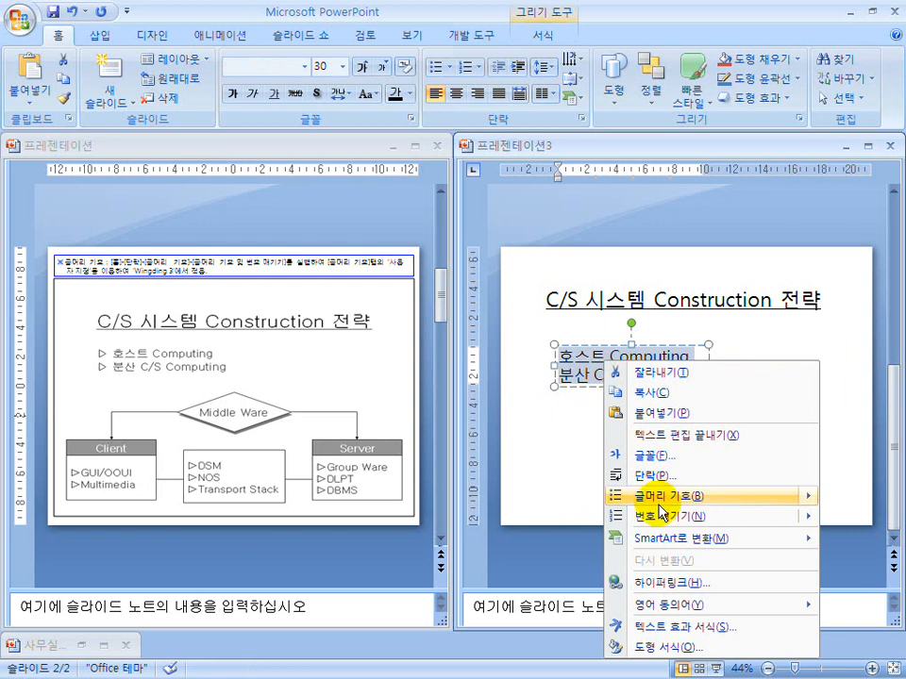
pyautogui.moveTo(660, 507)
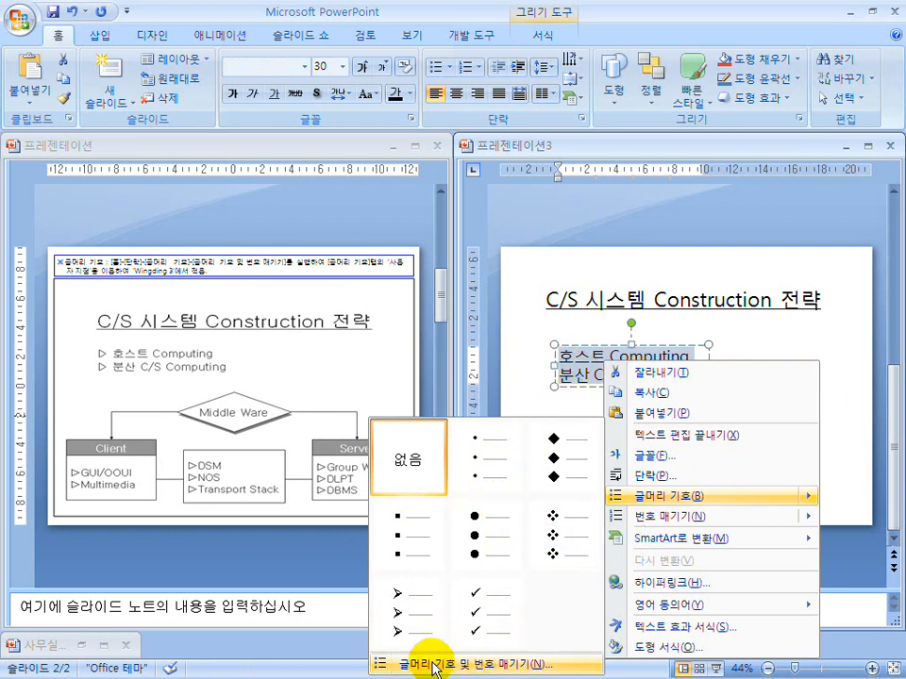
pyautogui.click(506, 664)
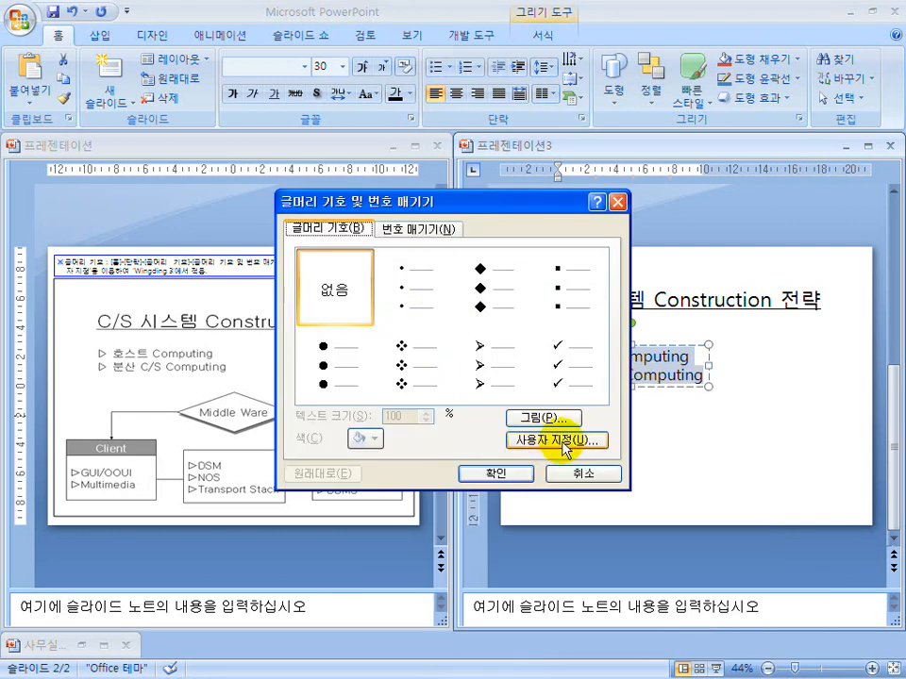
pyautogui.click(563, 441)
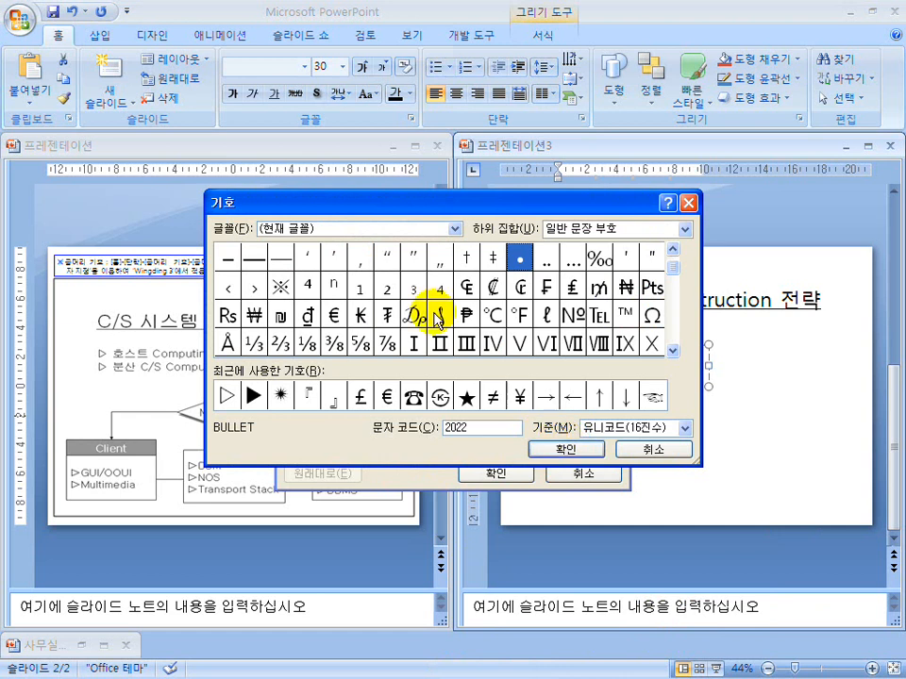
# - Examine the symbols of the Wingdings and Wingdings 2 fonts for a suitable bullet character
pyautogui.click(455, 229)
pyautogui.moveTo(458, 263); pyautogui.dragTo(460, 302)
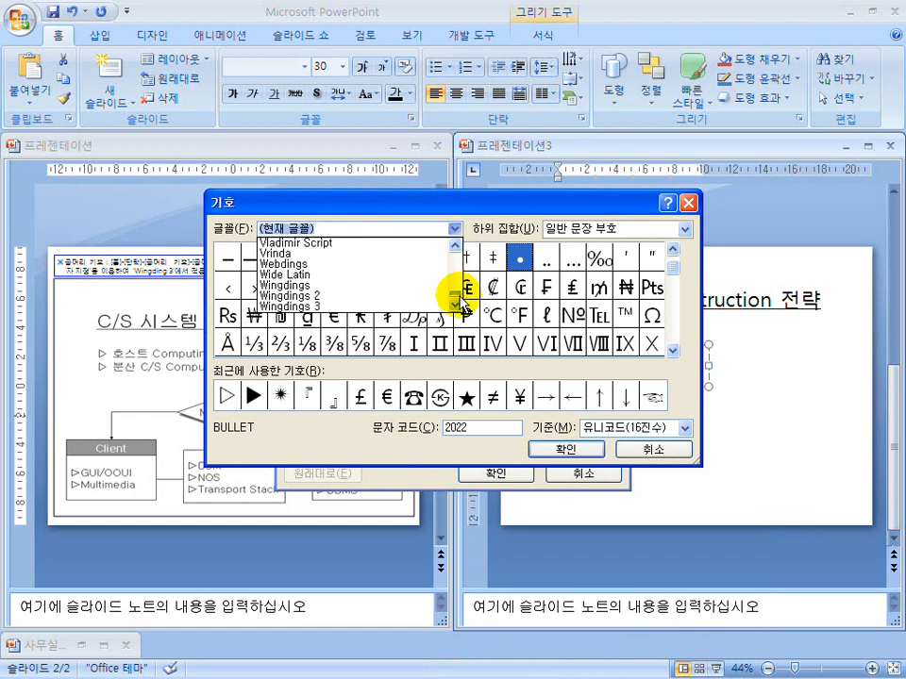
pyautogui.click(362, 284)
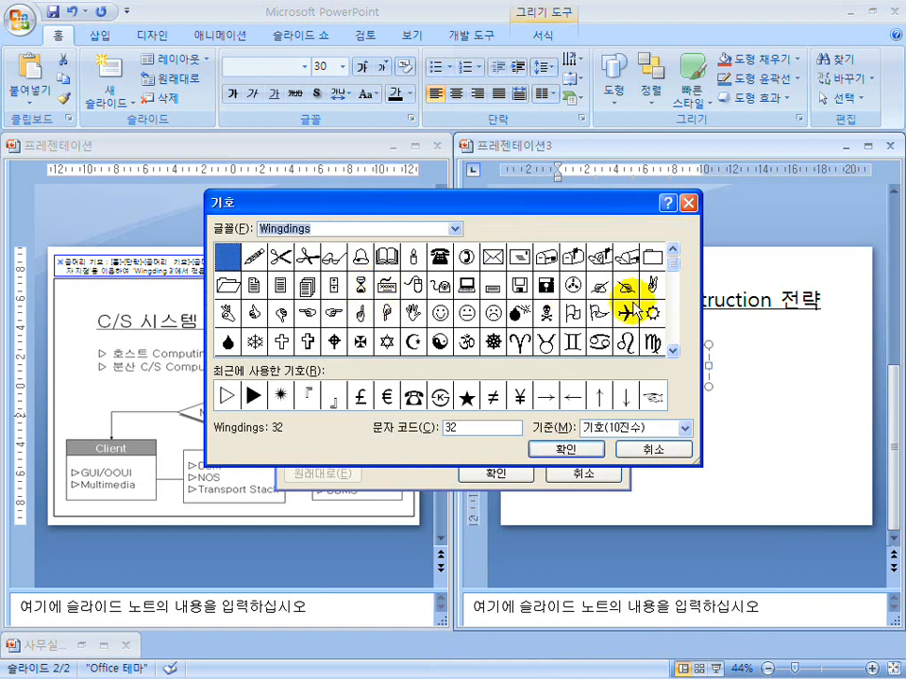
pyautogui.moveTo(675, 281); pyautogui.dragTo(672, 257)
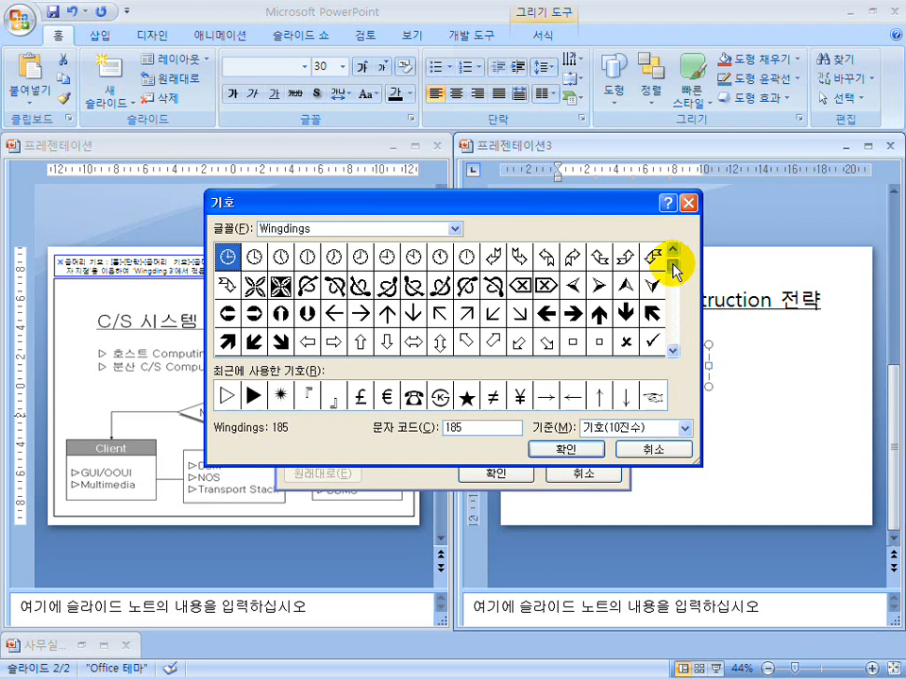
pyautogui.click(456, 229)
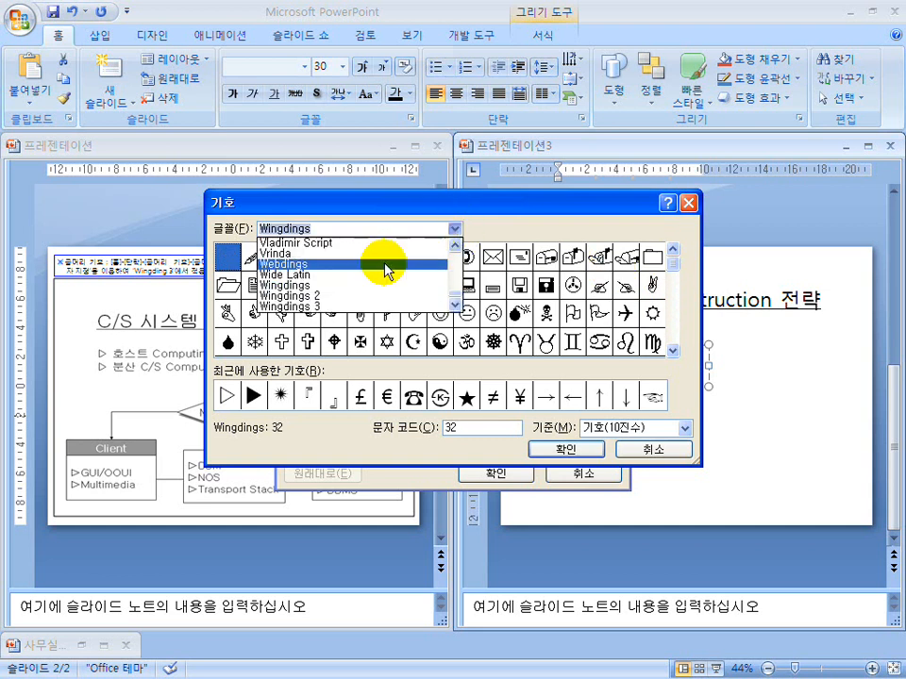
pyautogui.click(356, 296)
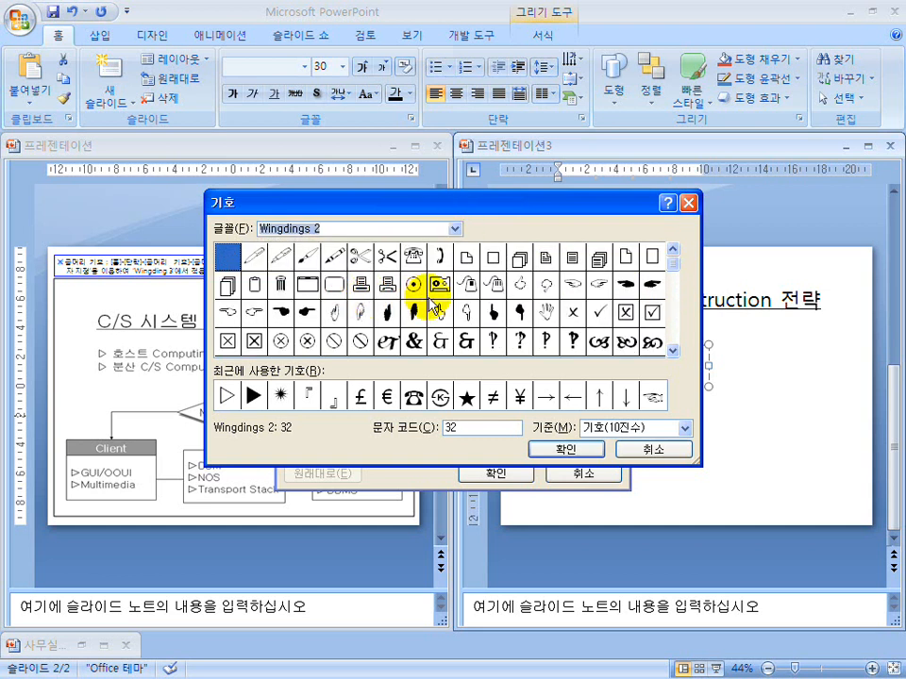
pyautogui.click(672, 350)
pyautogui.click(673, 350)
pyautogui.click(673, 350)
pyautogui.click(673, 350)
pyautogui.click(673, 350)
pyautogui.click(673, 350)
pyautogui.click(673, 350)
# - Apply the hollow right-pointing triangle of the Wingdings 3 font, character code 119, as the bullet of both Computing lines
pyautogui.click(455, 230)
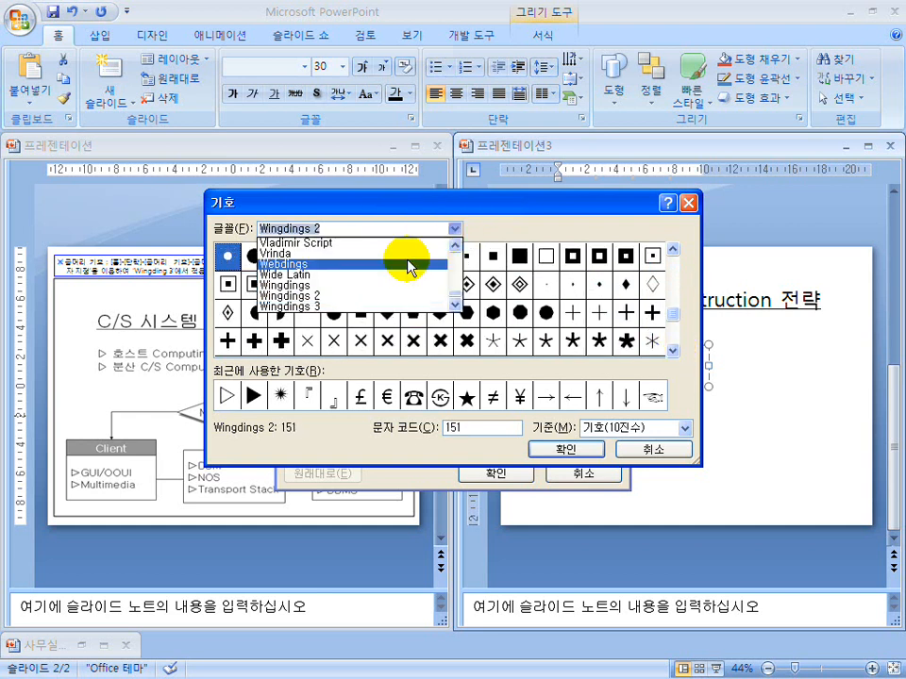
pyautogui.click(392, 307)
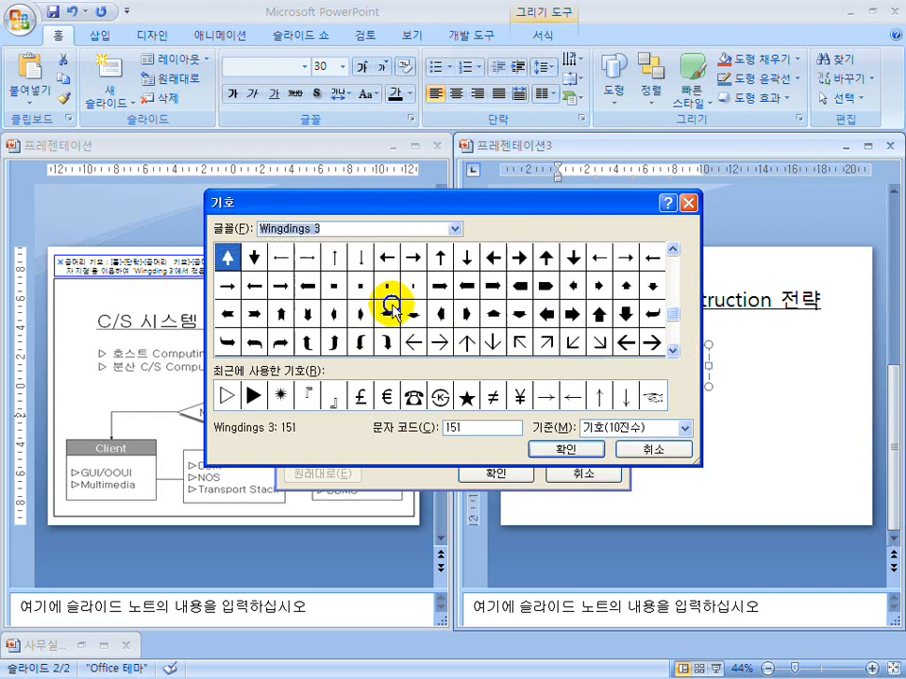
pyautogui.click(673, 352)
pyautogui.click(673, 351)
pyautogui.click(674, 351)
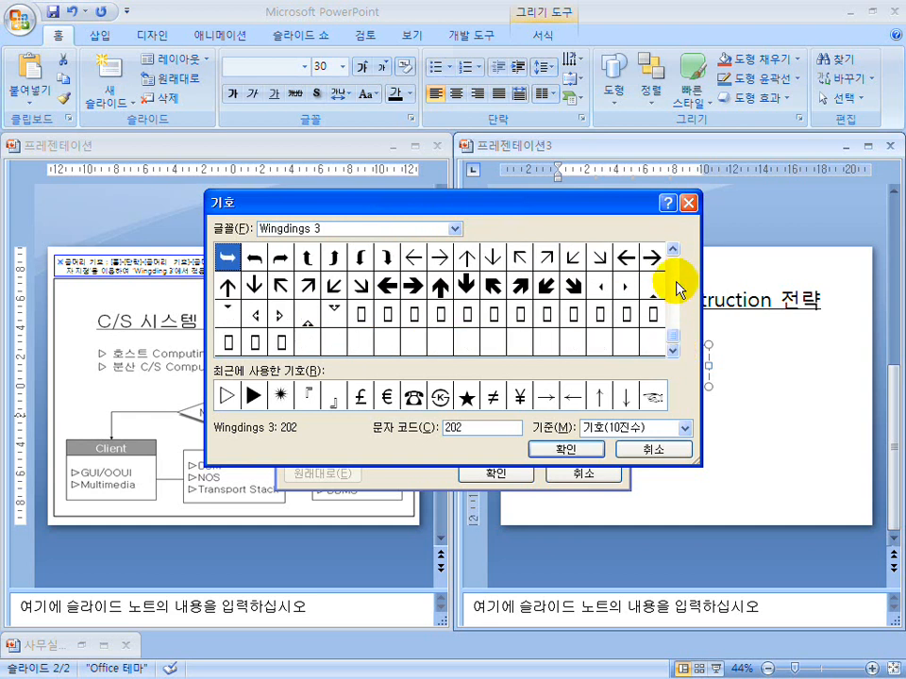
pyautogui.click(673, 250)
pyautogui.click(672, 250)
pyautogui.click(672, 250)
pyautogui.click(673, 250)
pyautogui.click(673, 250)
pyautogui.click(673, 250)
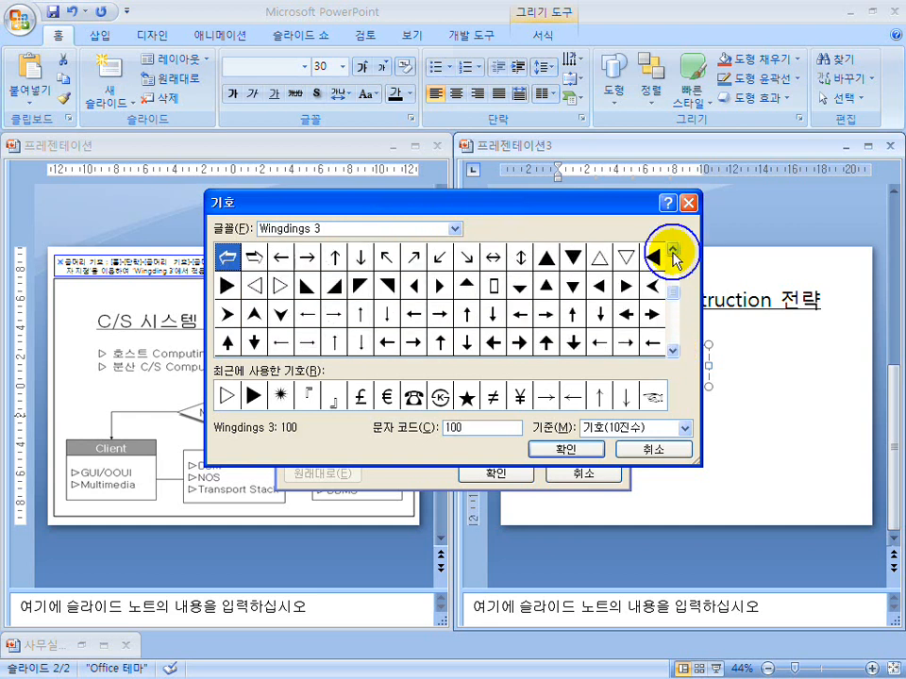
pyautogui.click(276, 282)
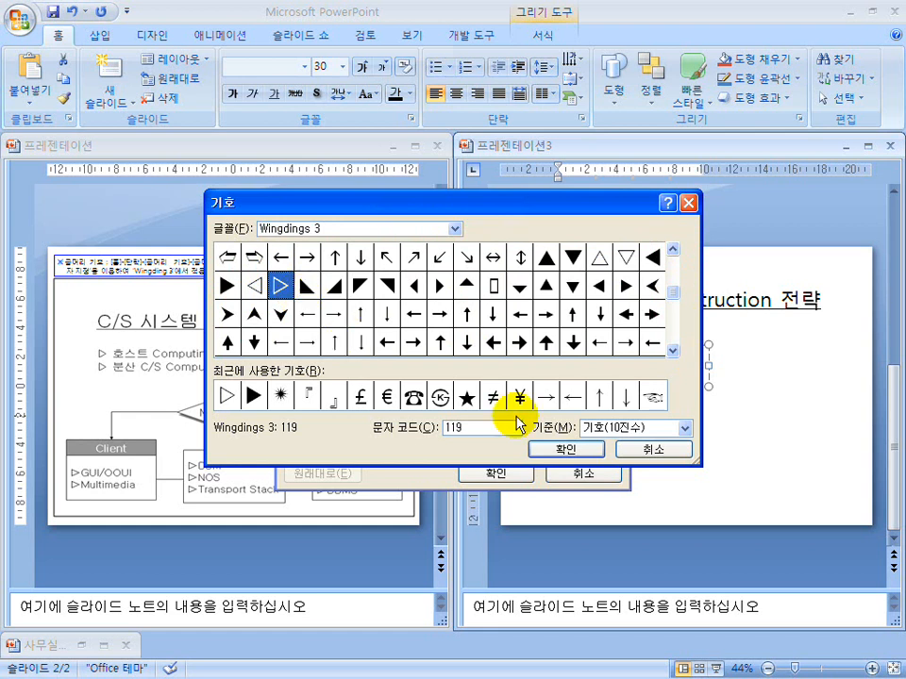
pyautogui.click(562, 449)
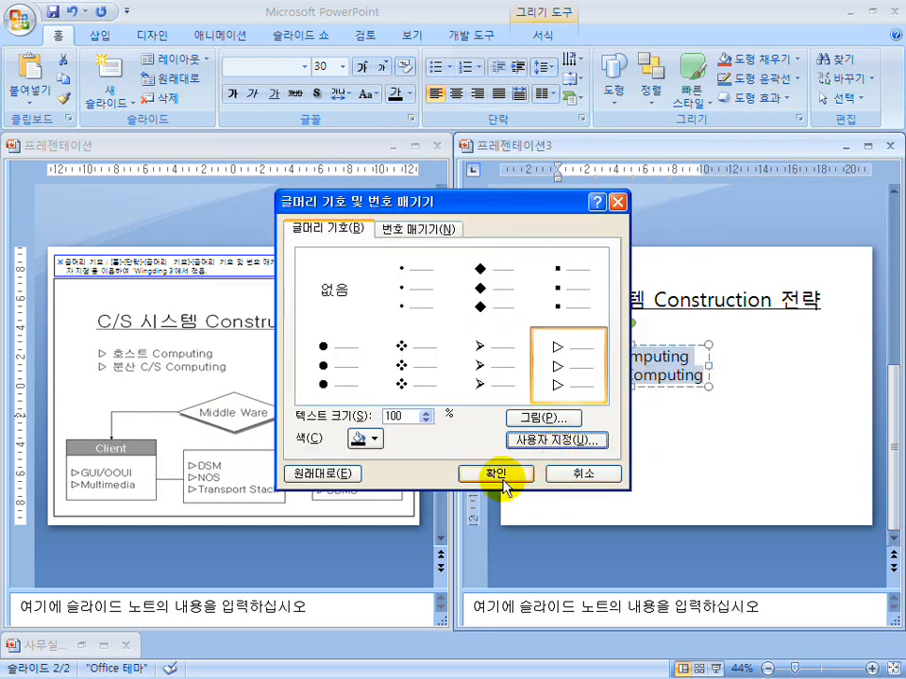
pyautogui.click(497, 474)
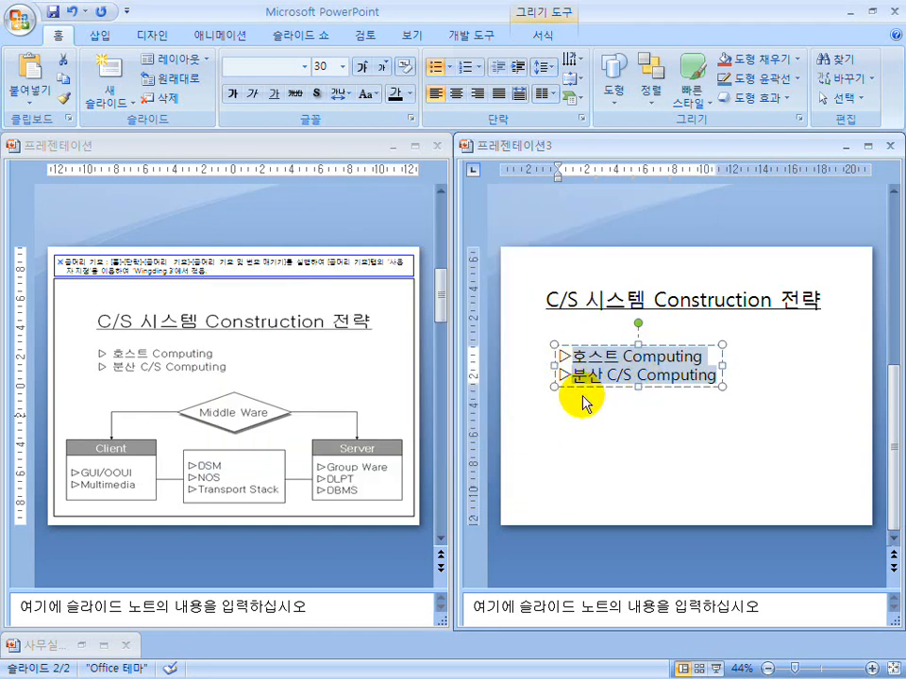
# - Insert a space between the bullet and the text of both Computing lines
pyautogui.click(568, 357)
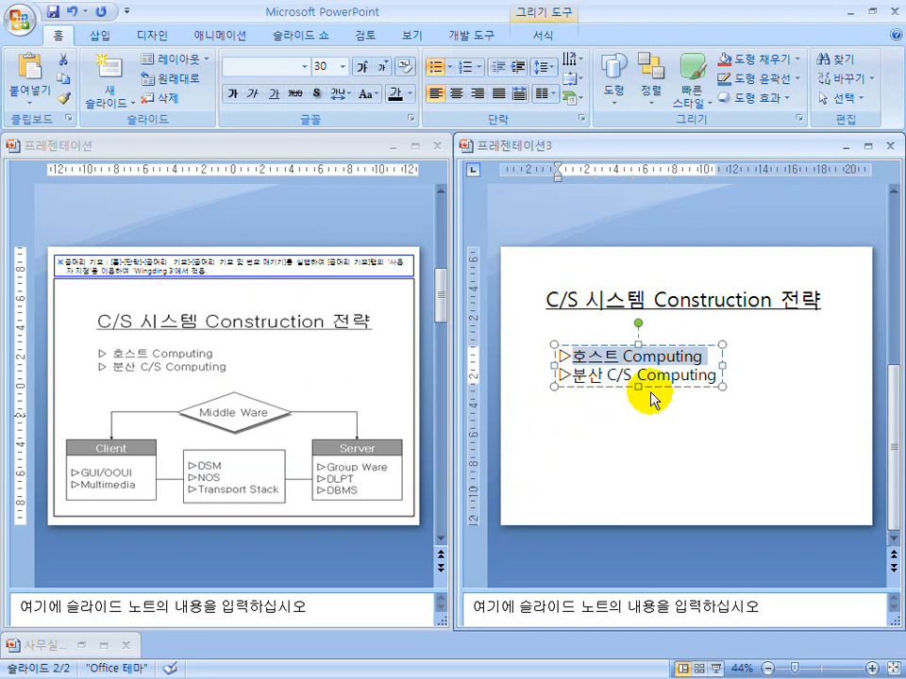
pyautogui.click(573, 355)
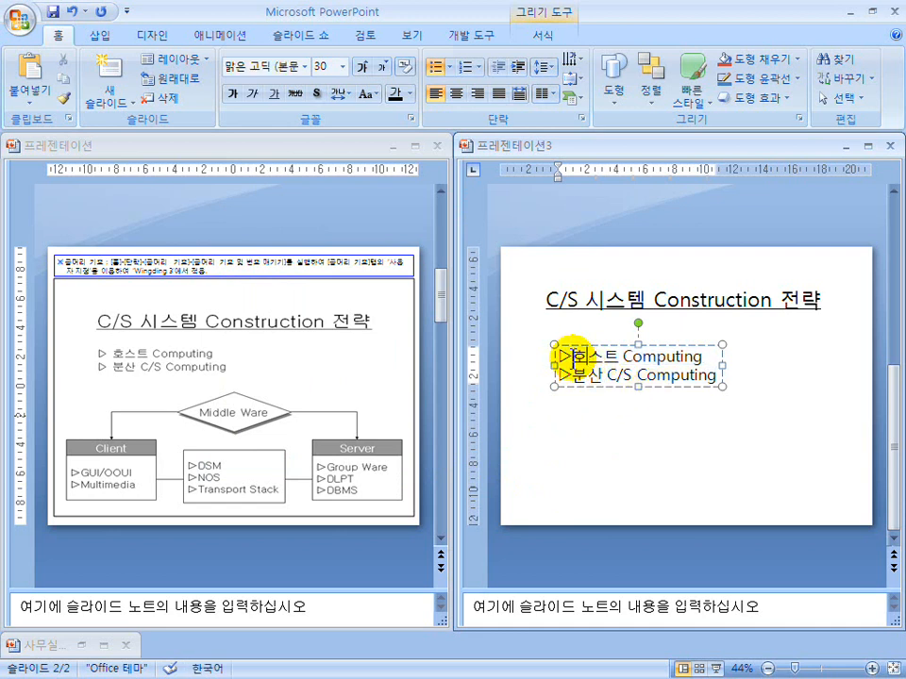
pyautogui.click(618, 412)
pyautogui.click(617, 385)
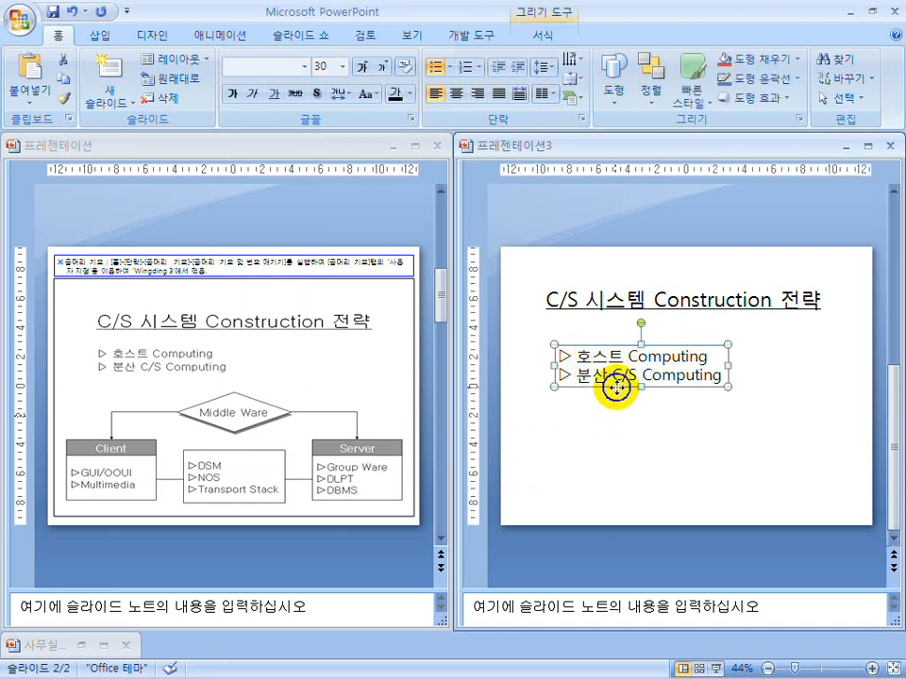
# - Move the text box with the two Computing lines slightly up, closer to the title
pyautogui.click(616, 371)
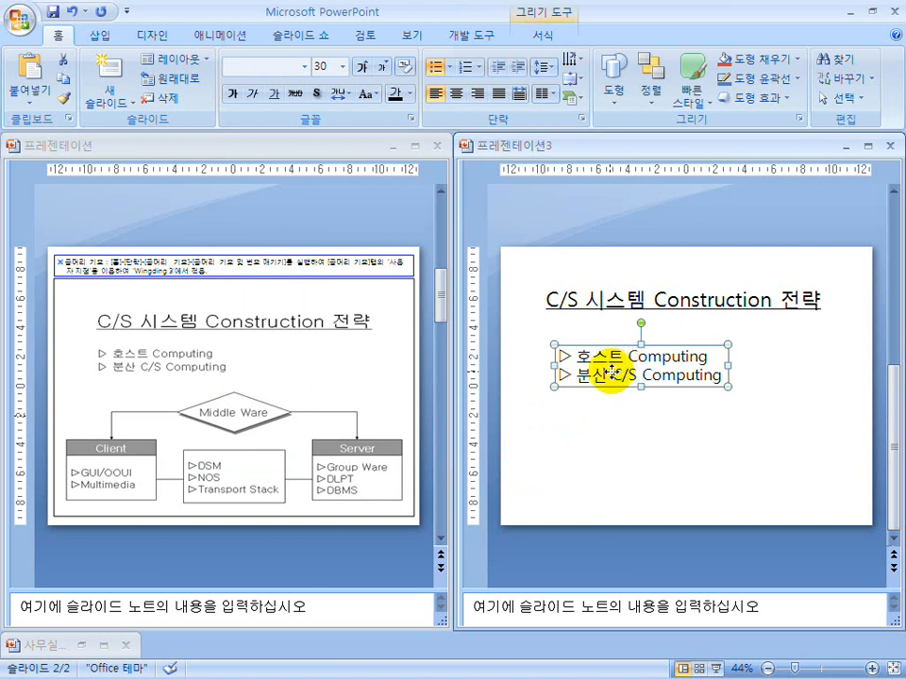
pyautogui.moveTo(615, 387); pyautogui.dragTo(611, 371)
pyautogui.click(613, 379)
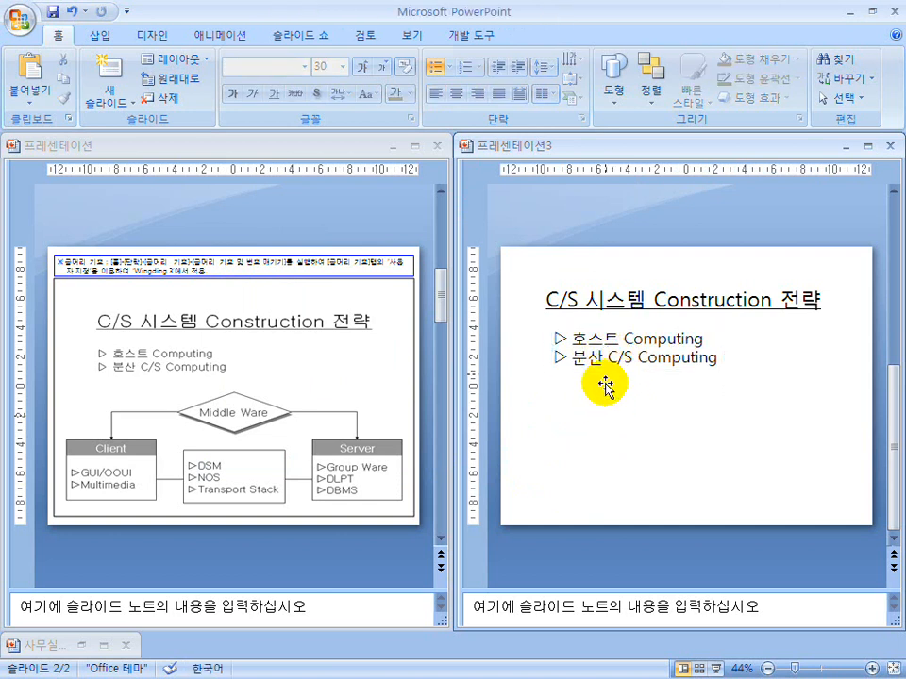
# - Draw a wide flowchart decision diamond centred below the two bulleted lines
pyautogui.click(610, 95)
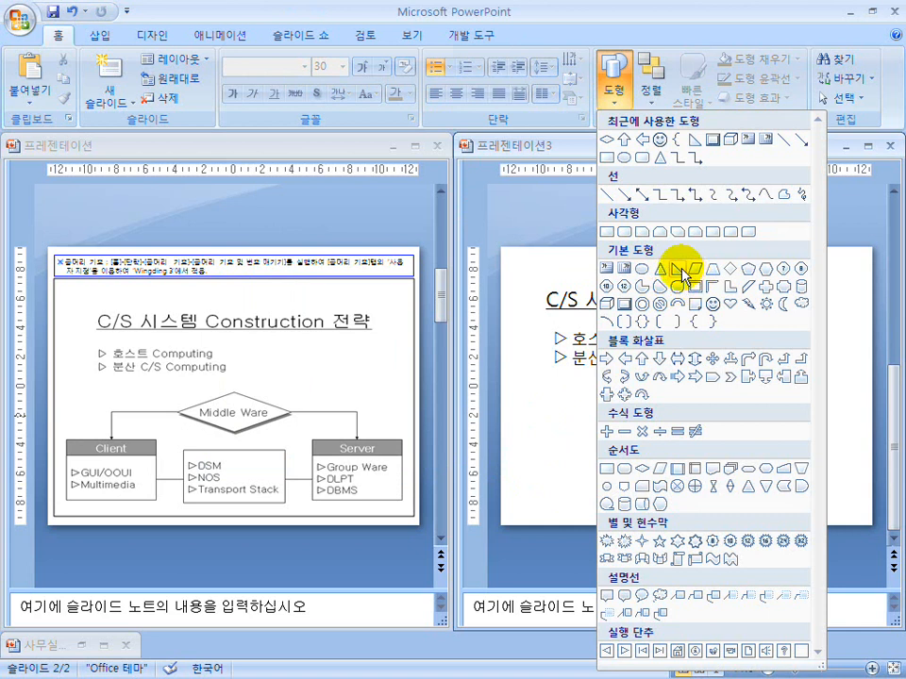
pyautogui.click(642, 468)
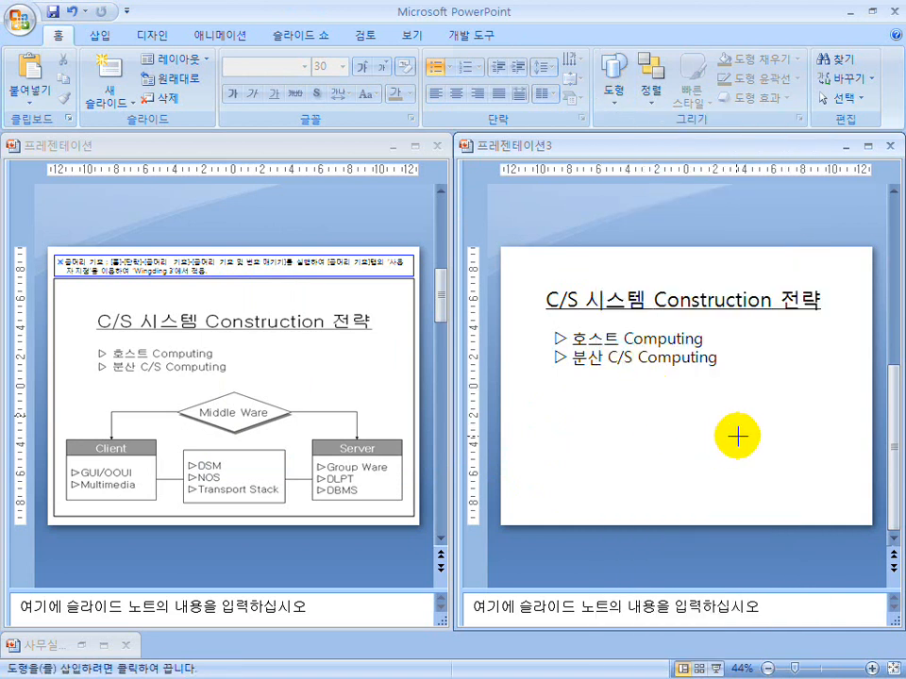
pyautogui.moveTo(764, 437); pyautogui.dragTo(644, 387)
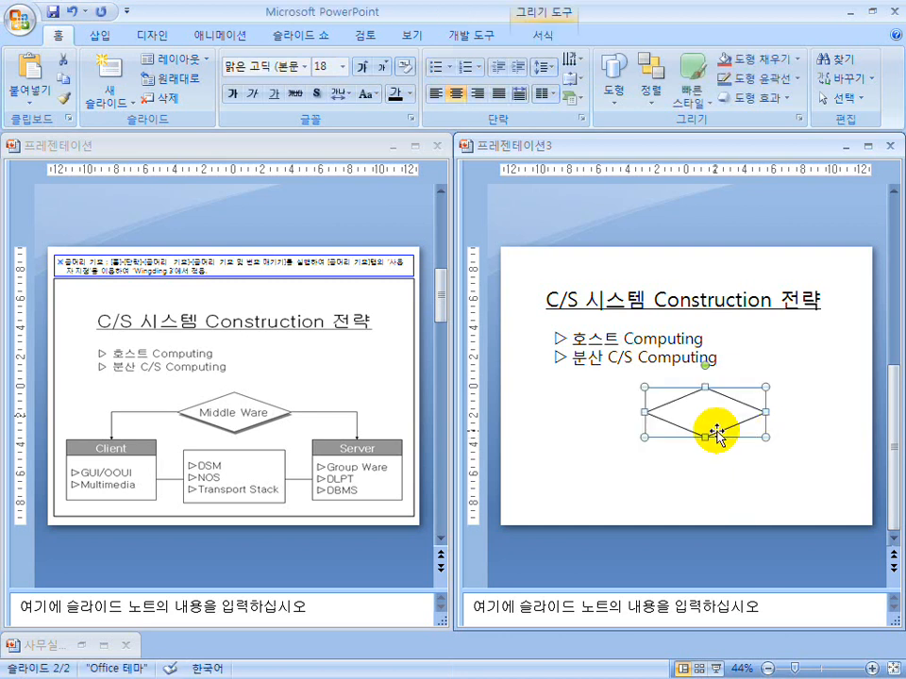
# - Label the diamond "Middle Ware" and widen it to the left so the text fits on one line
pyautogui.click(703, 429)
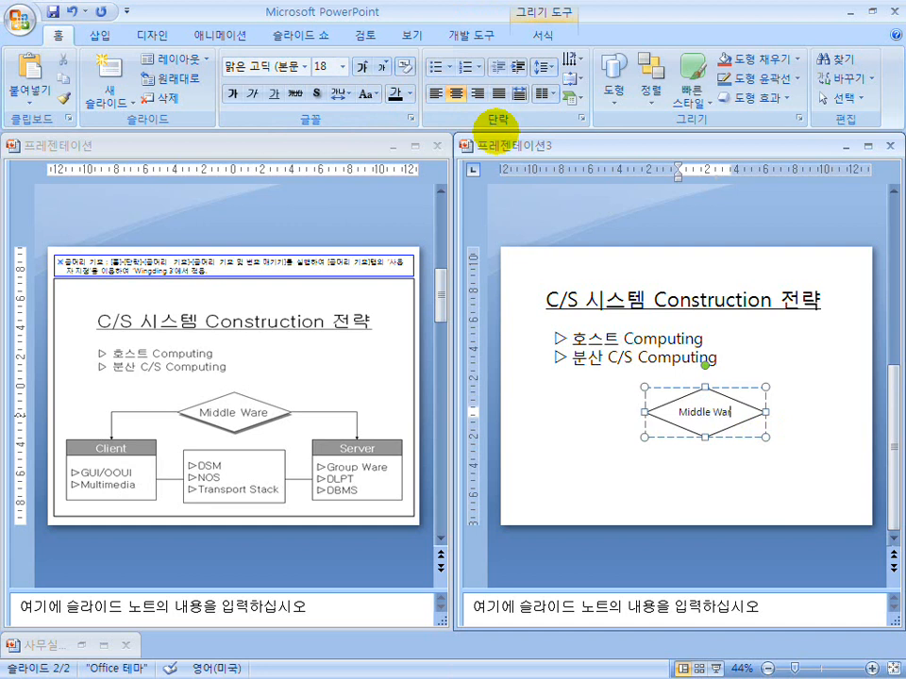
pyautogui.write('re')
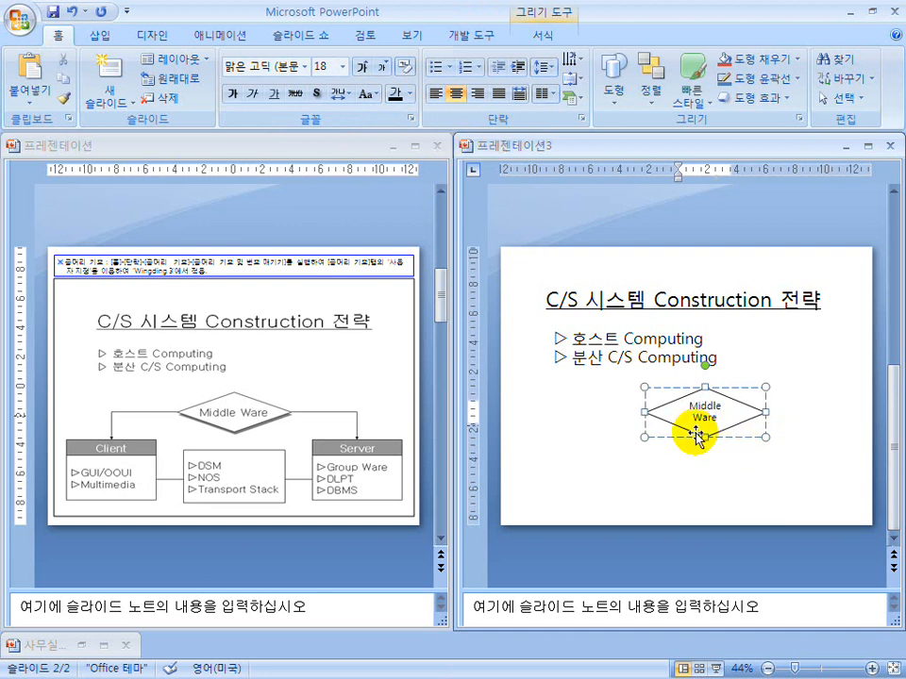
pyautogui.click(643, 412)
pyautogui.moveTo(643, 413); pyautogui.dragTo(623, 412)
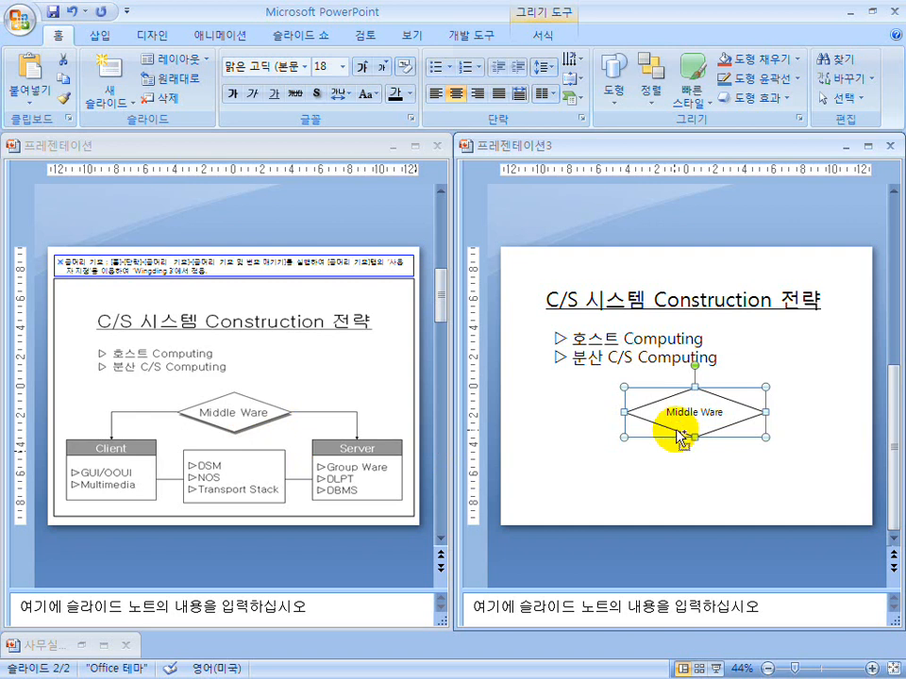
# - Duplicate the Middle Ware diamond with a slight offset down and to the right, and send the copy to the back
pyautogui.hotkey('ctrl', 'd')
pyautogui.moveTo(727, 438); pyautogui.dragTo(693, 521)
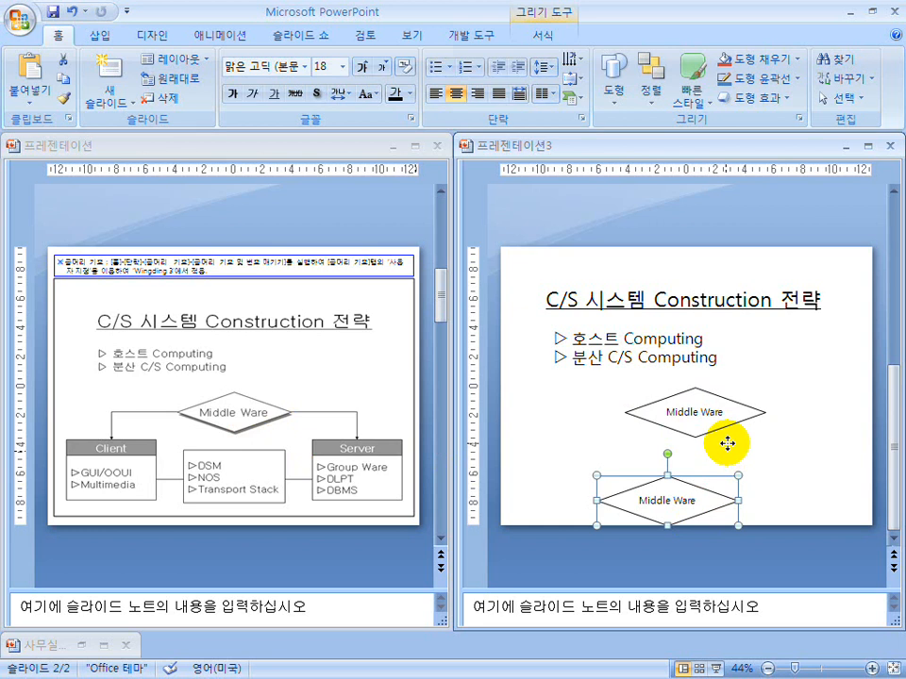
pyautogui.hotkey('ctrl', 'z')
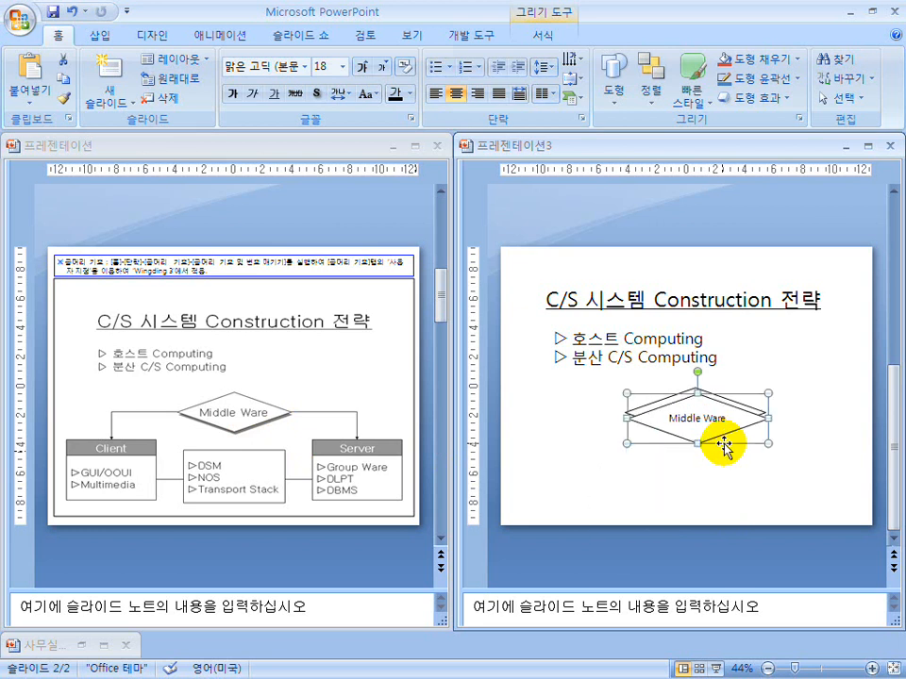
pyautogui.rightClick(732, 430)
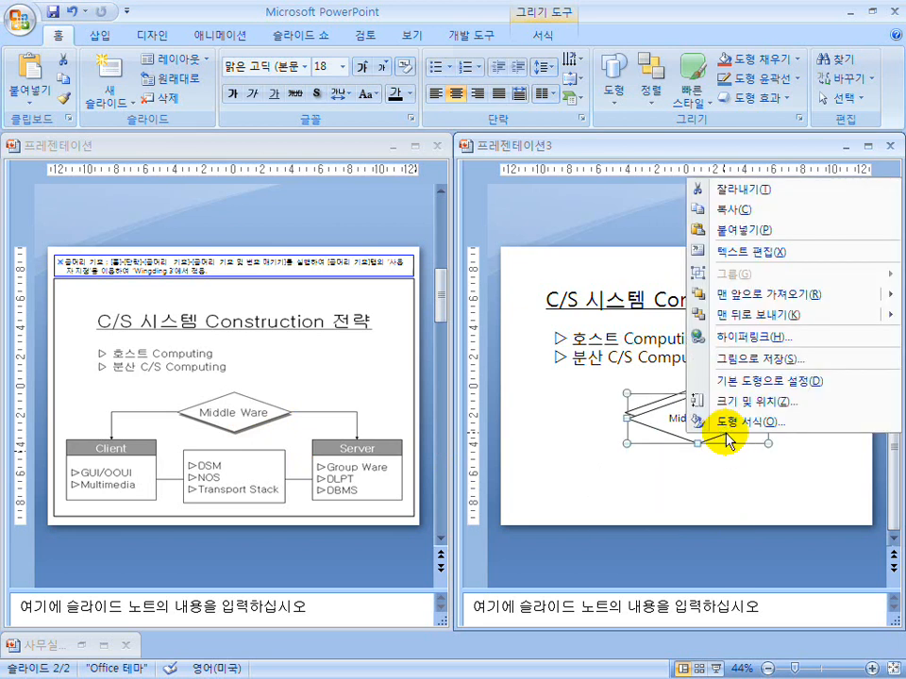
pyautogui.click(759, 316)
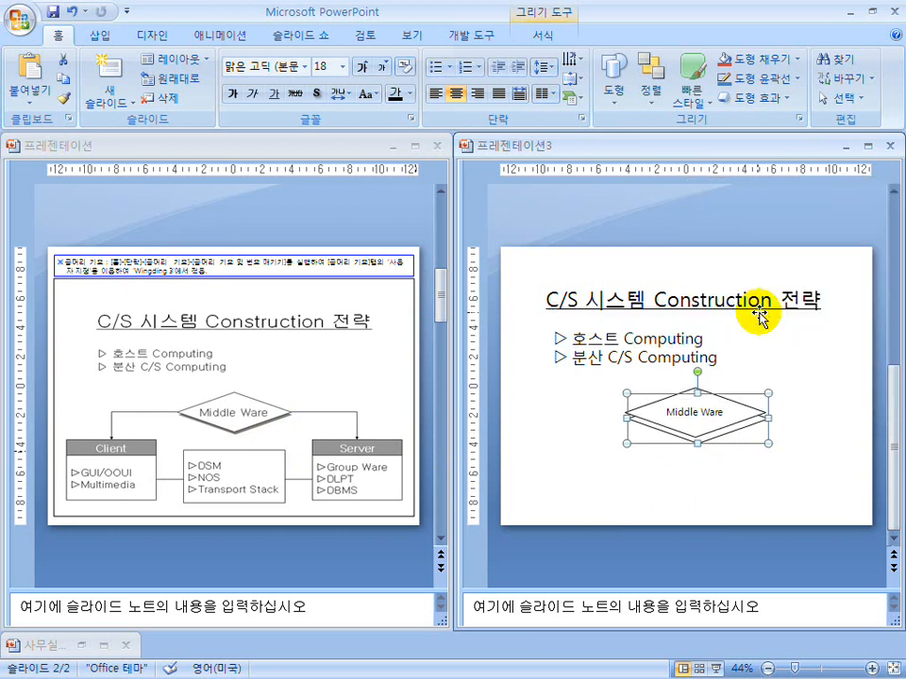
# - Fill the rear diamond with the solid theme grey one shade darker than "흰색, 배경 1, 25% 더 어둡게"
pyautogui.rightClick(719, 435)
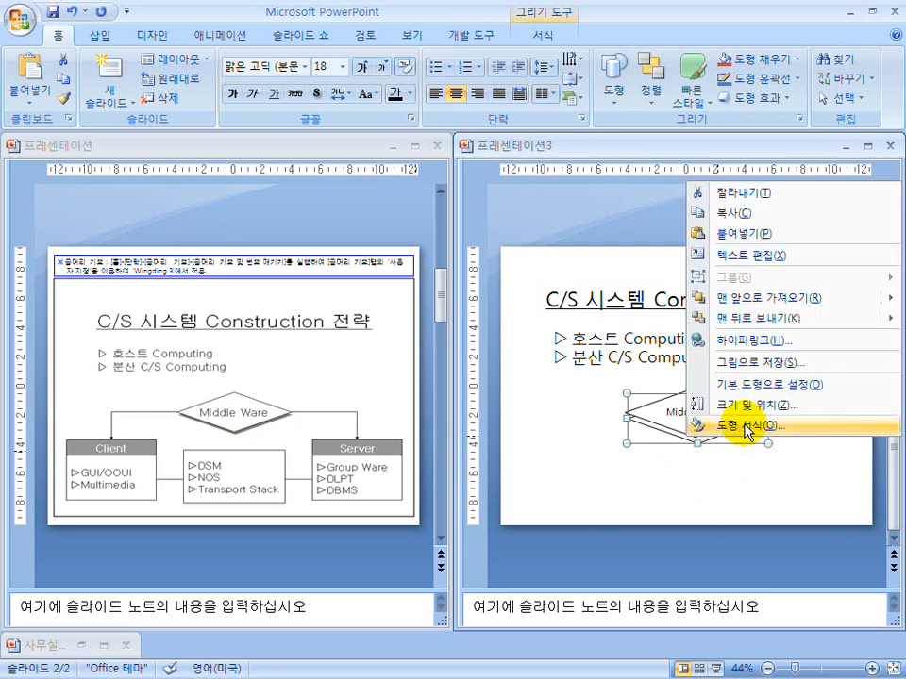
pyautogui.click(750, 429)
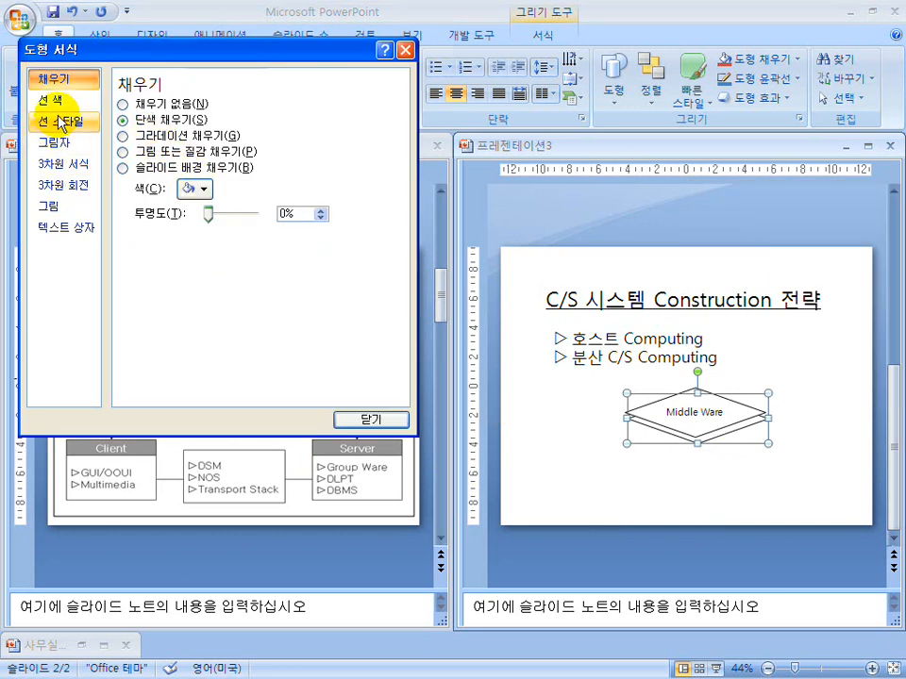
pyautogui.moveTo(156, 52); pyautogui.dragTo(407, 44)
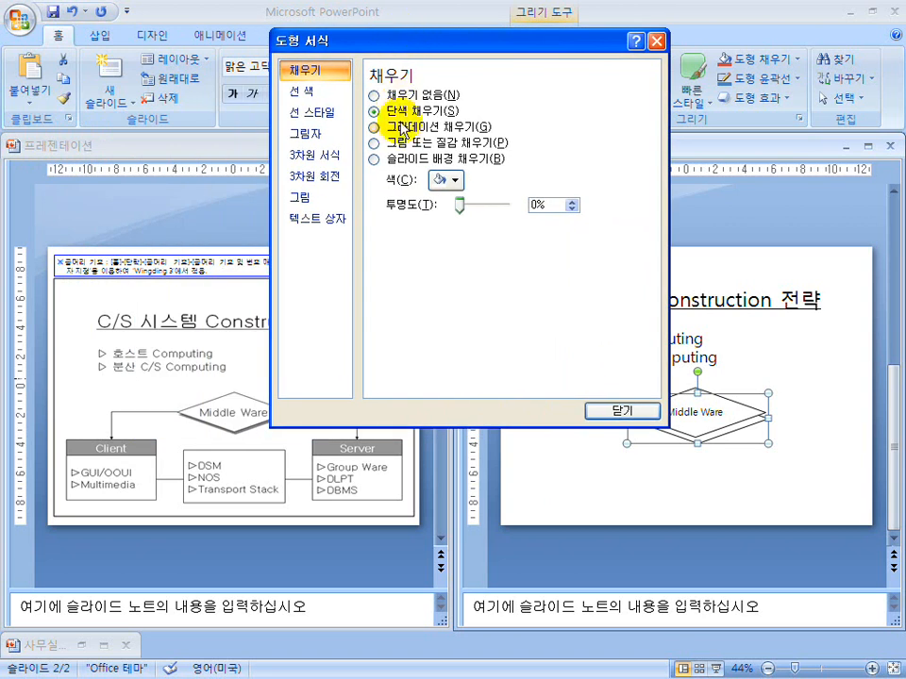
pyautogui.click(452, 180)
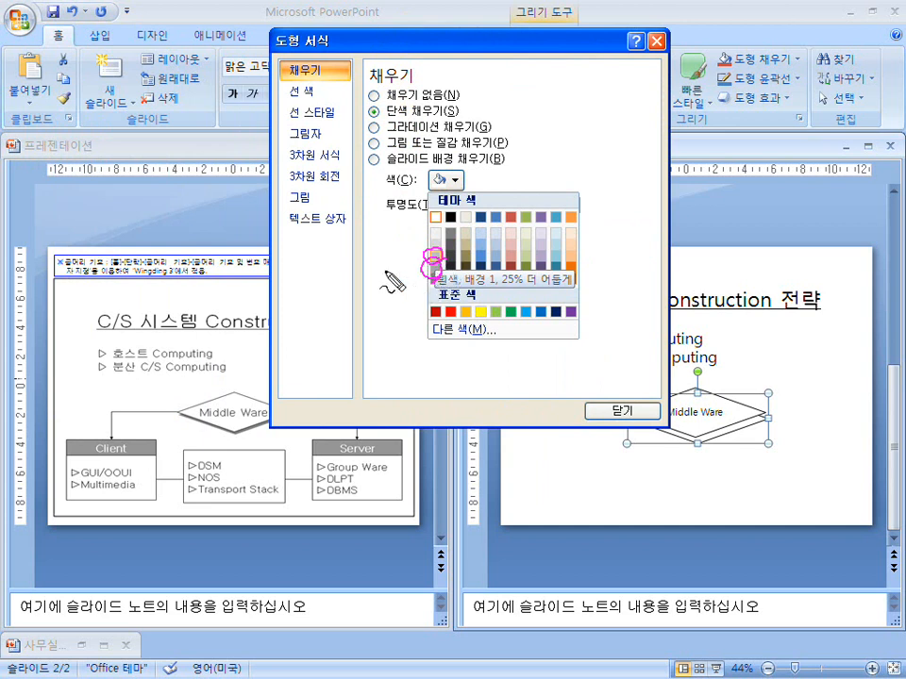
pyautogui.click(435, 263)
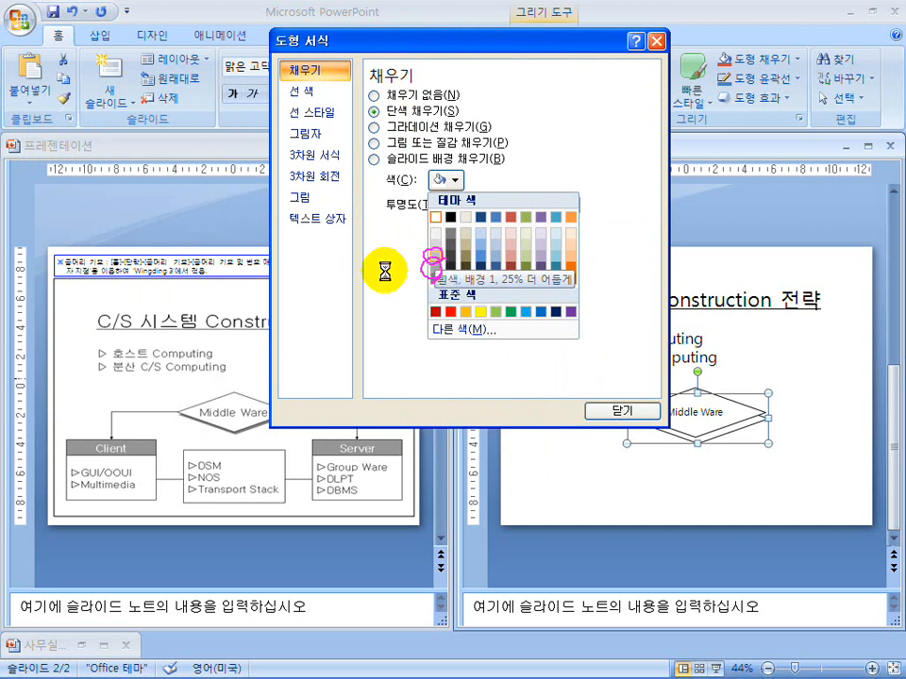
pyautogui.click(444, 179)
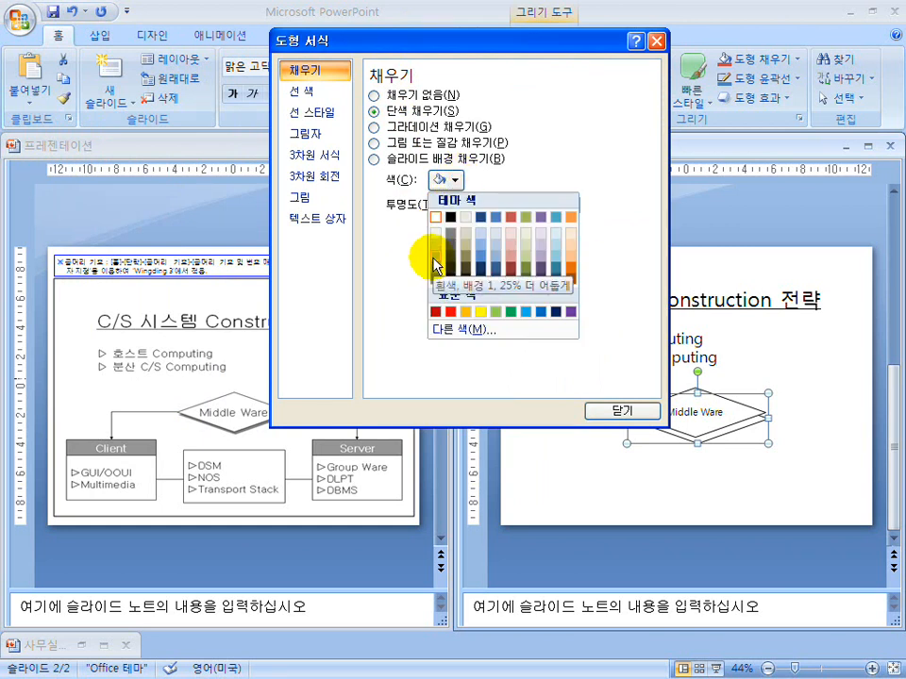
pyautogui.click(433, 261)
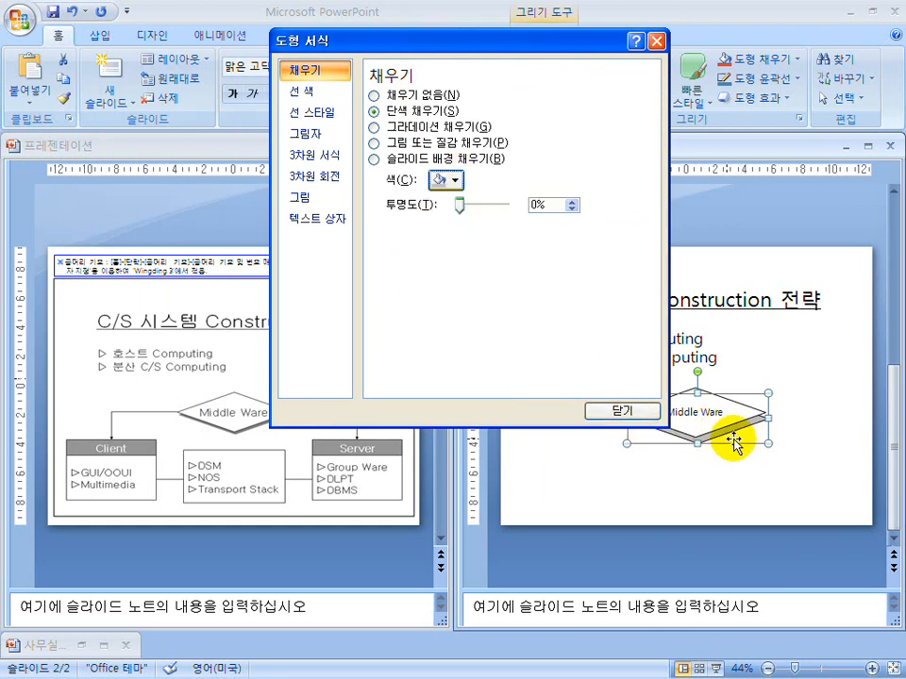
pyautogui.click(456, 180)
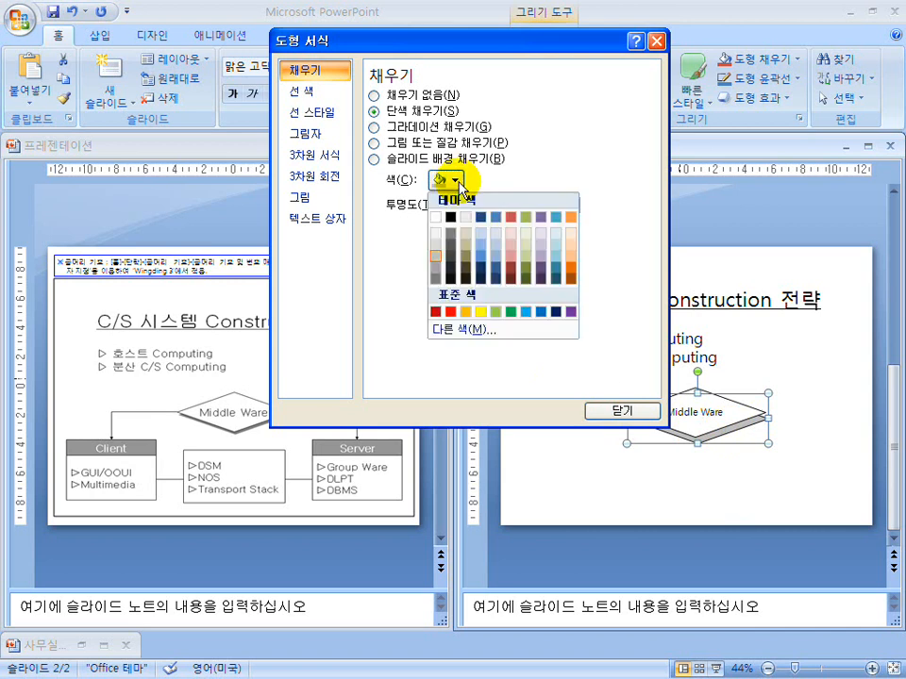
pyautogui.click(436, 267)
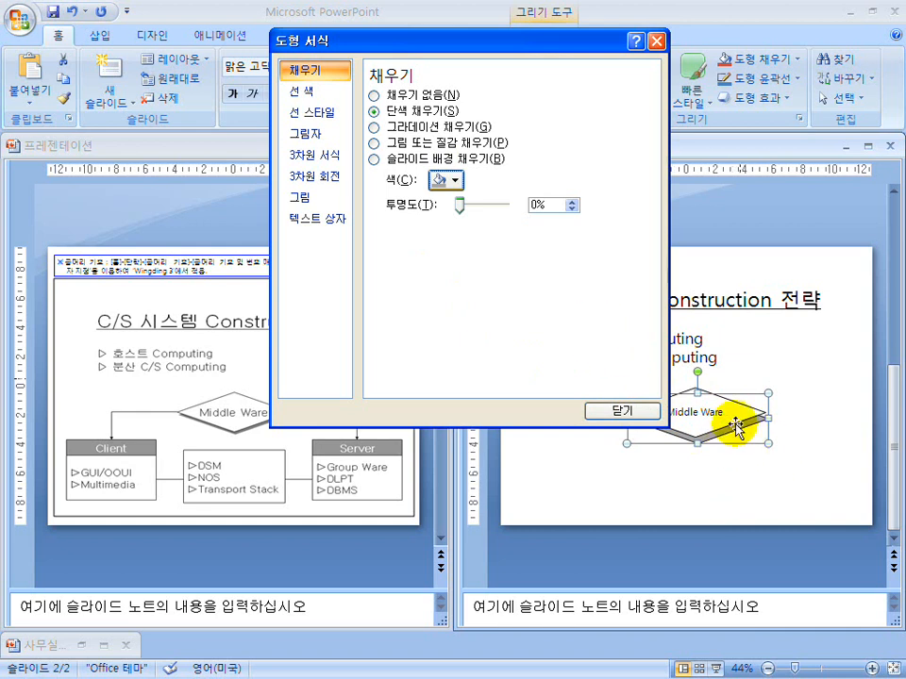
# - Remove the rear diamond's outline by setting its line colour to no line, and close the shape formatting
pyautogui.click(312, 92)
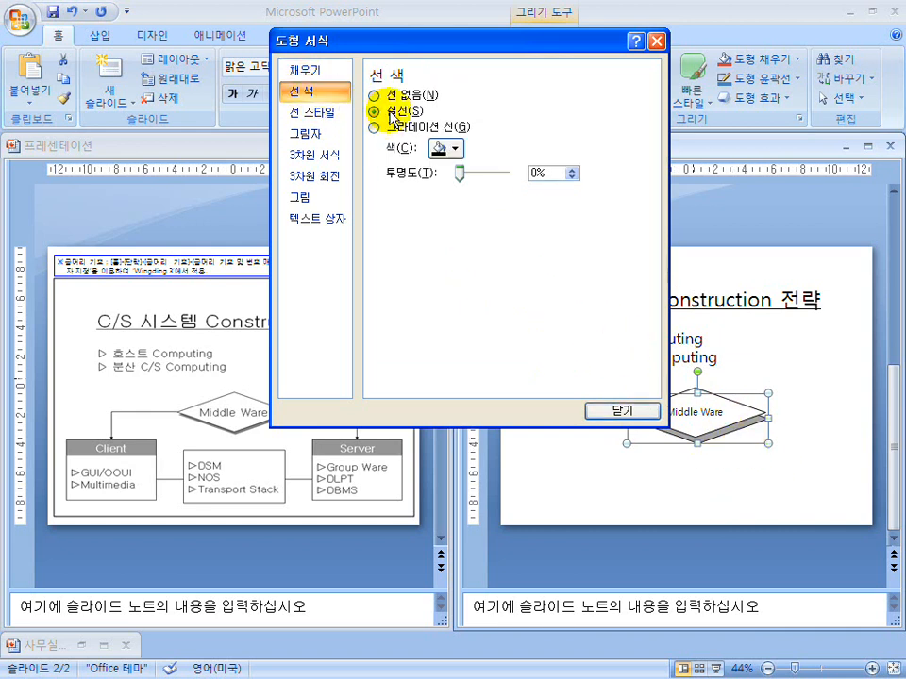
pyautogui.click(375, 96)
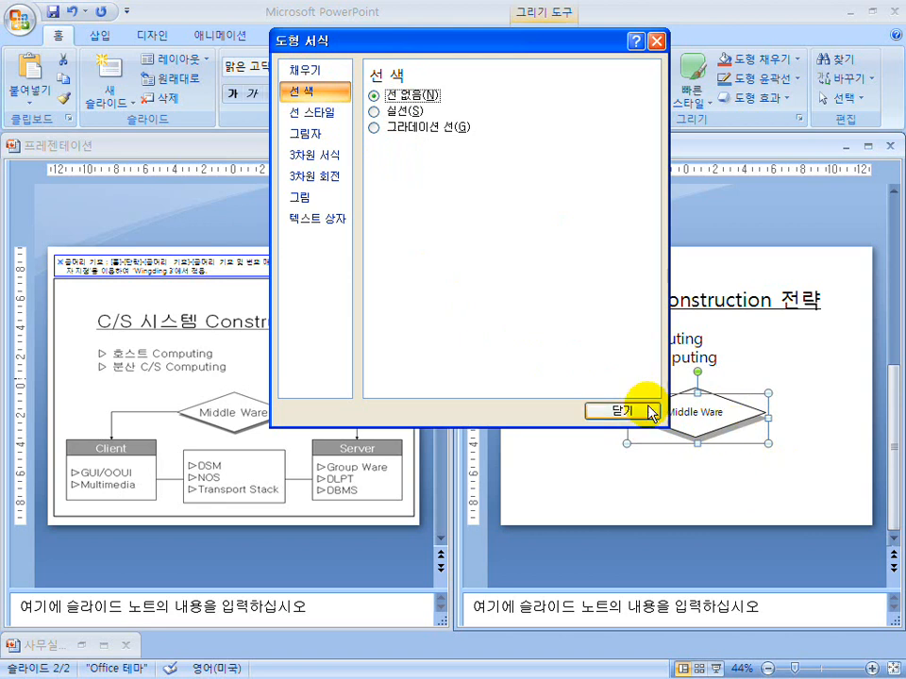
pyautogui.moveTo(492, 37); pyautogui.dragTo(425, 42)
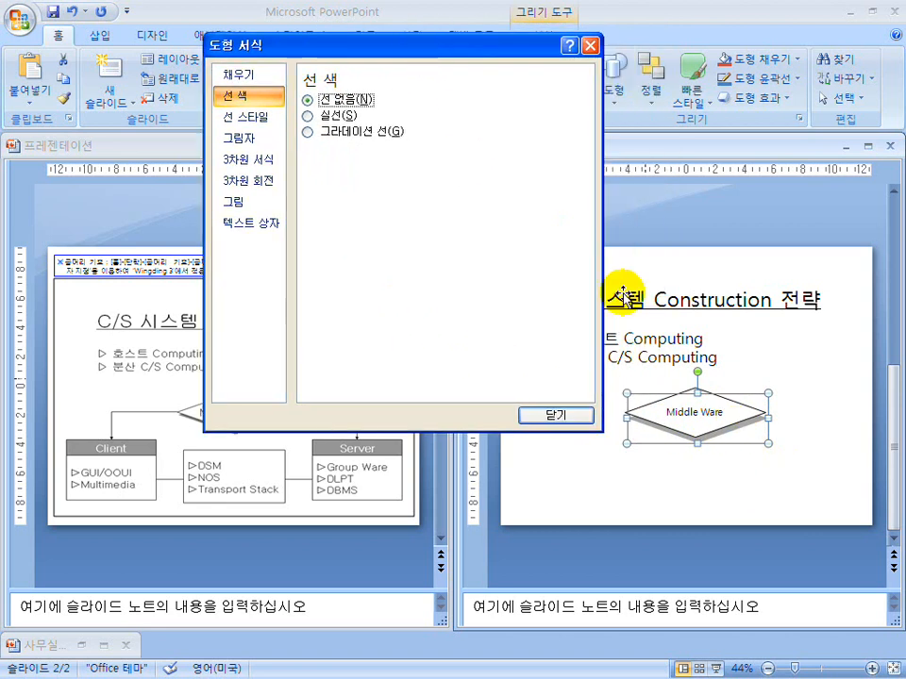
pyautogui.click(555, 414)
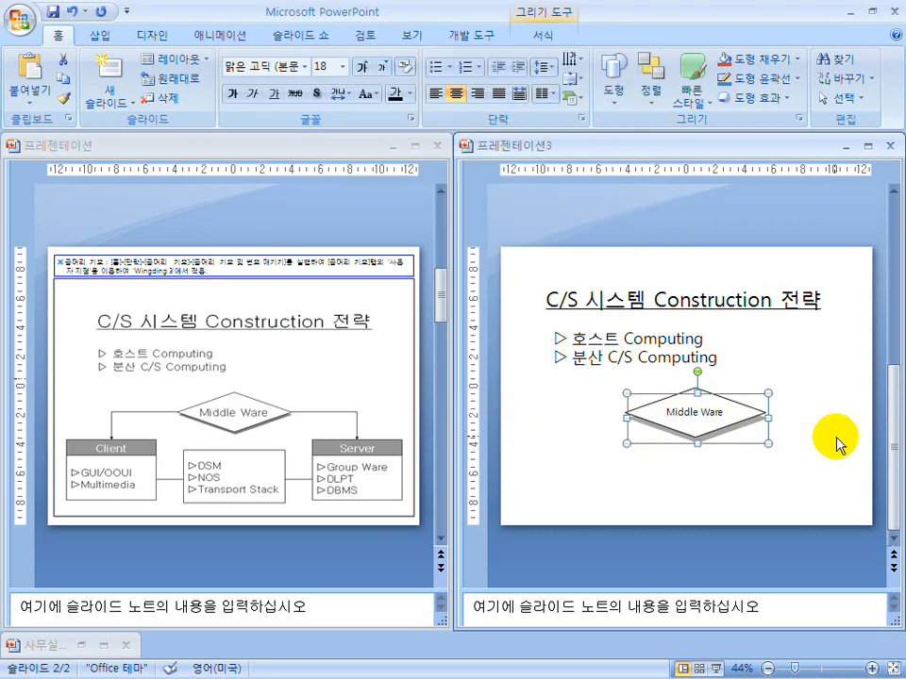
# - Nudge the grey rear diamond up and to the left so it forms a thinner shadow behind Middle Ware, and deselect it
pyautogui.hotkey('ctrl', 'Up')
pyautogui.hotkey('ctrl', 'Up')
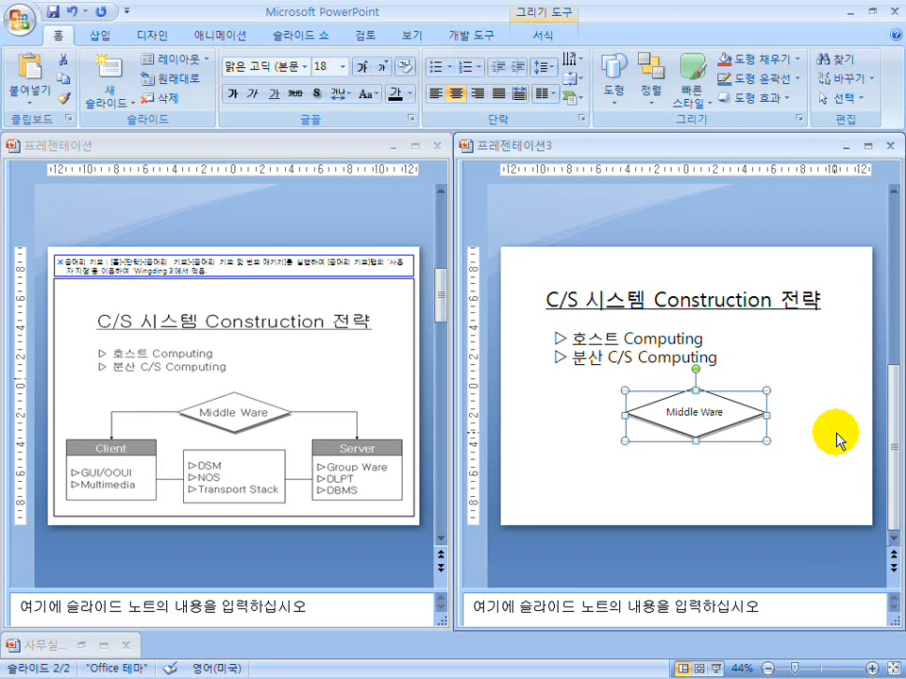
pyautogui.click(772, 484)
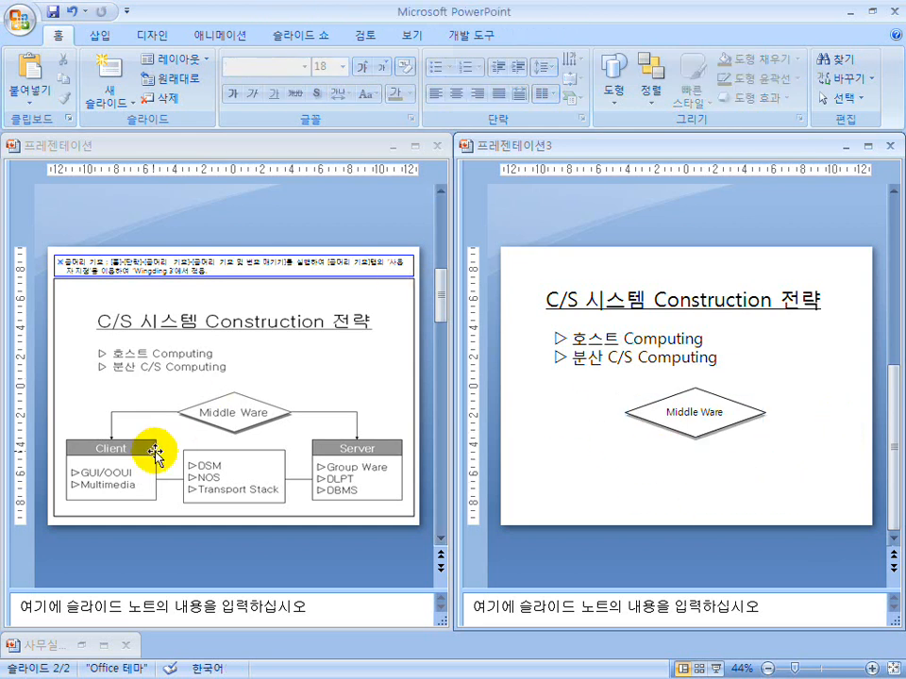
# - Draw a rectangle below and to the left of the Middle Ware diamond and move it down slightly, near the slide's lower edge
pyautogui.click(602, 83)
pyautogui.click(607, 230)
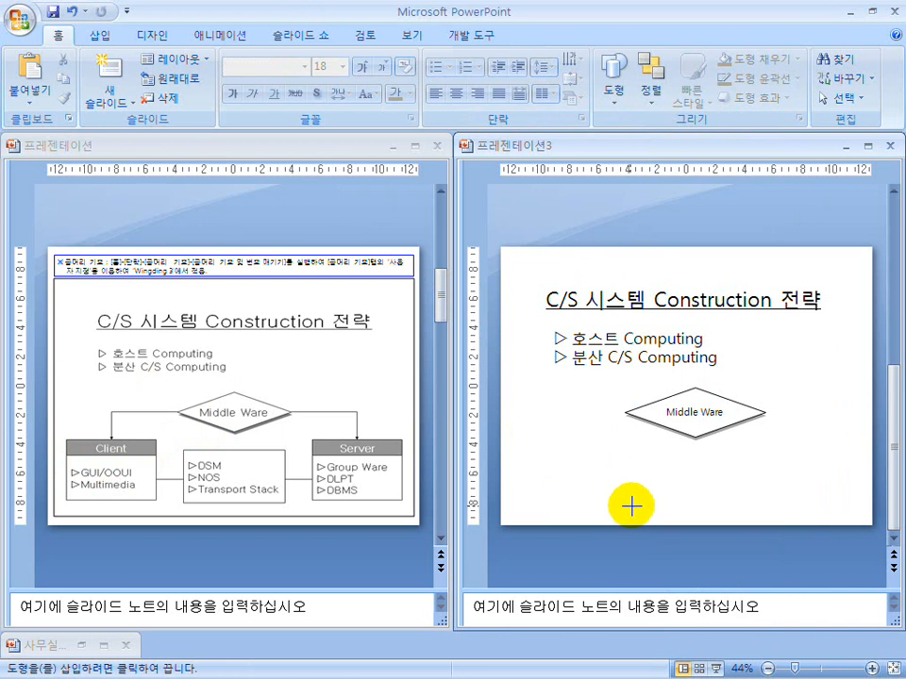
pyautogui.moveTo(632, 495); pyautogui.dragTo(529, 427)
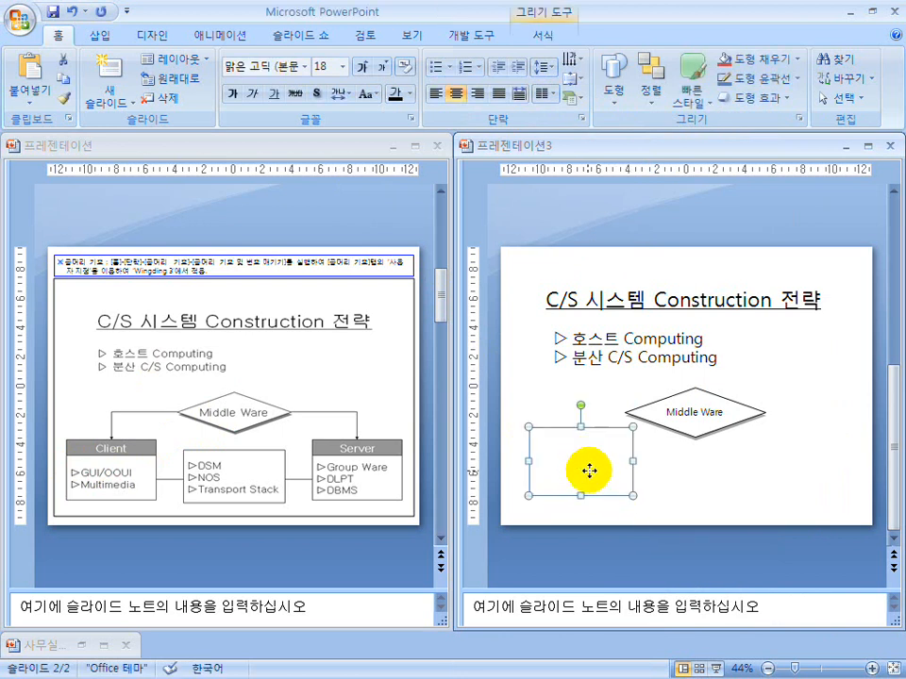
pyautogui.moveTo(588, 466); pyautogui.dragTo(601, 500)
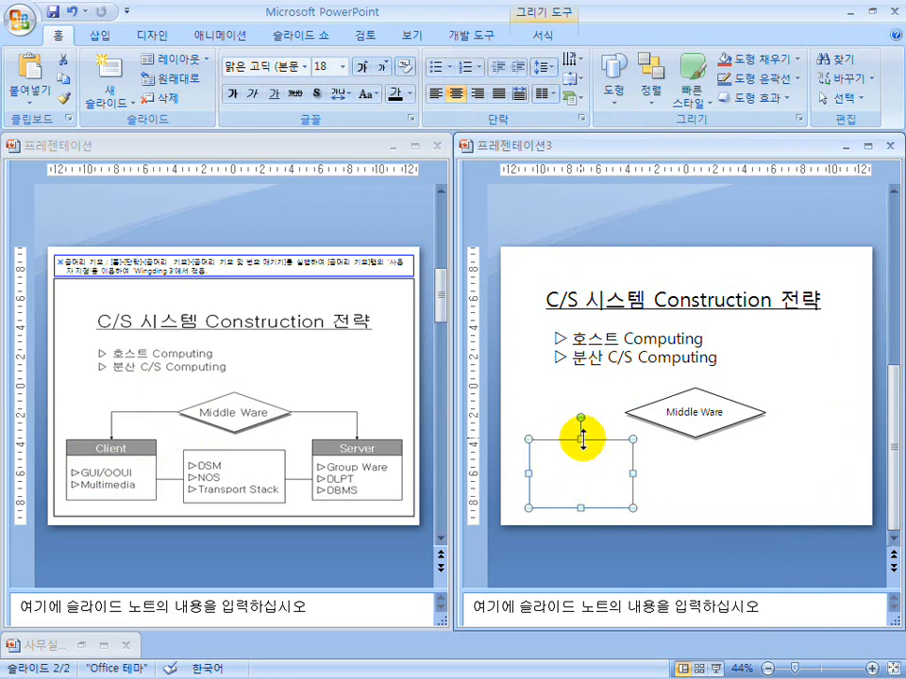
# - Select the underlined title and the bulleted text together and nudge both up slightly
pyautogui.click(671, 305)
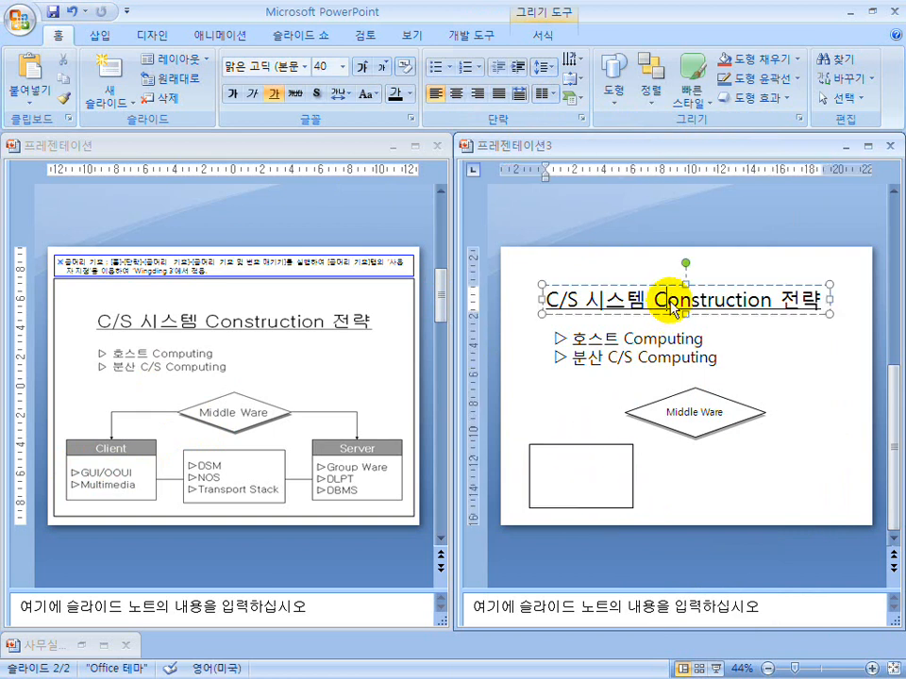
pyautogui.click(540, 301)
pyautogui.moveTo(540, 301)
pyautogui.mouseDown()
pyautogui.moveTo(826, 372)
pyautogui.moveTo(859, 392)
pyautogui.mouseUp()
pyautogui.press('Up')
pyautogui.press('Up')
pyautogui.press('Up')
pyautogui.press('Up')
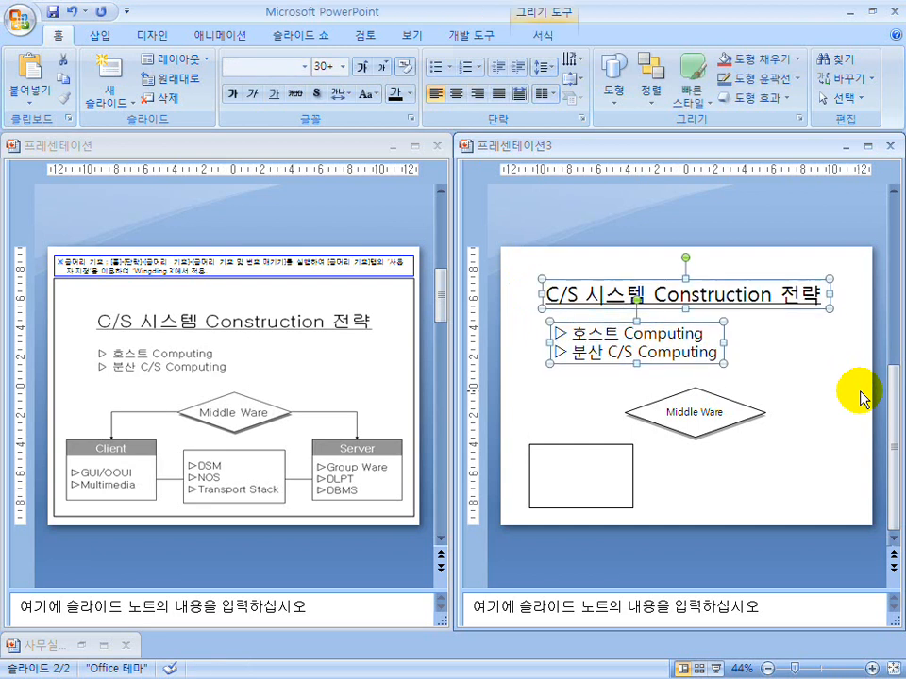
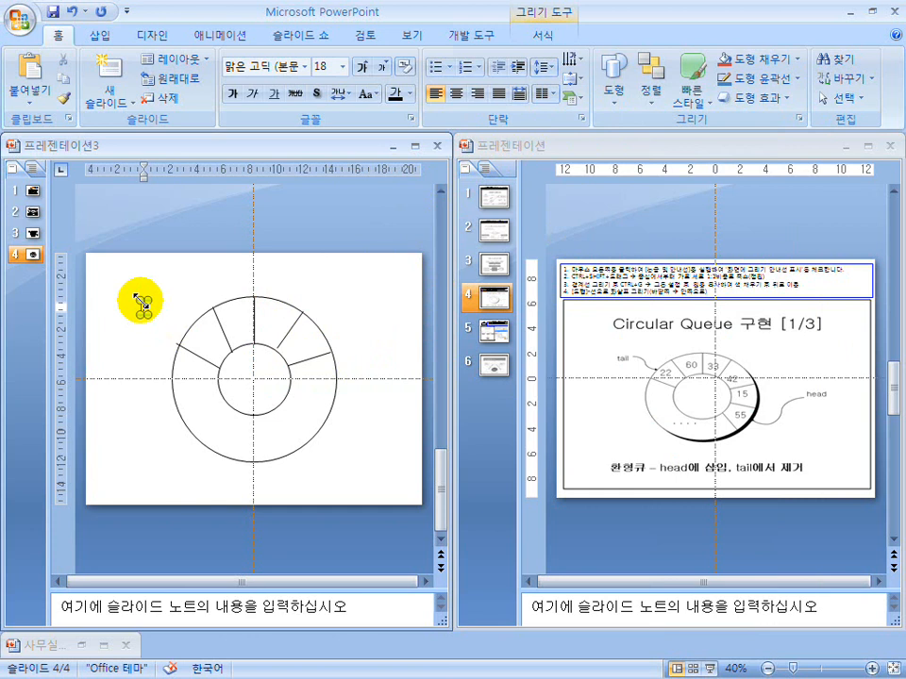
# - Set the "22" label's font size to 24 and place a copy in the ring segment just right of the vertical divider
pyautogui.click(147, 315)
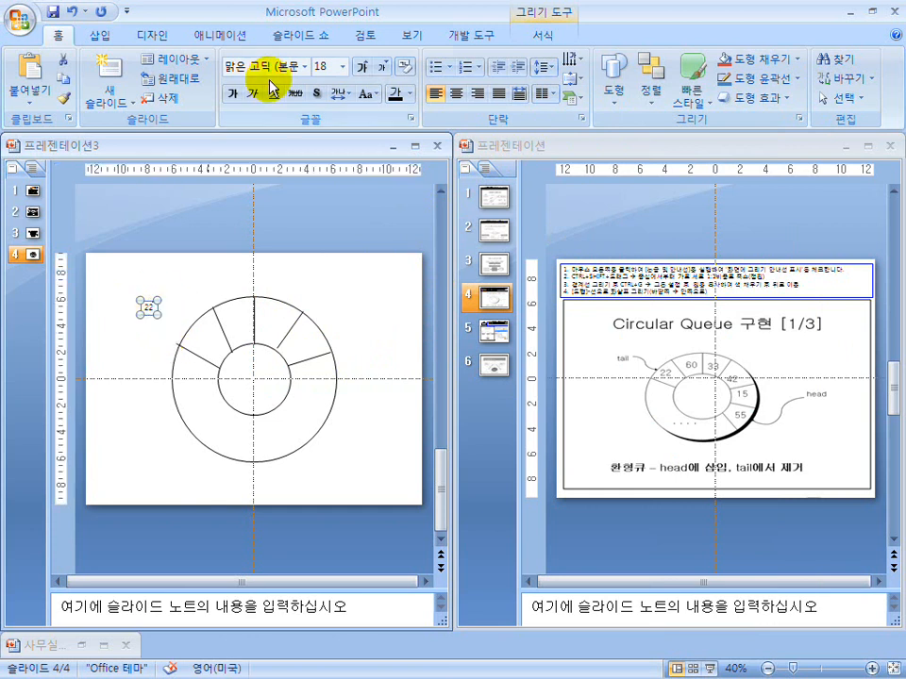
pyautogui.click(324, 65)
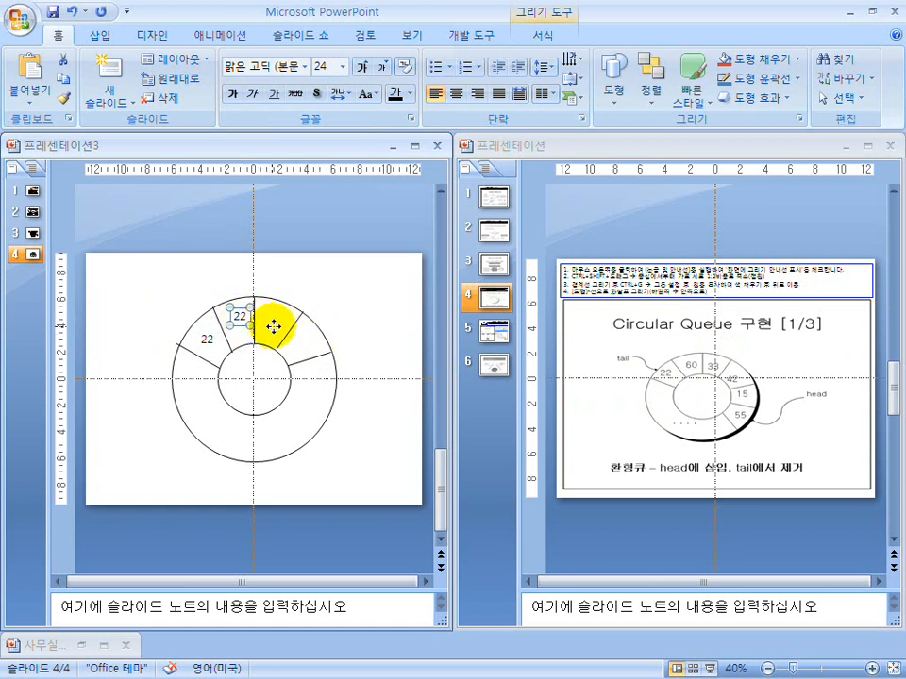
pyautogui.moveTo(273, 326); pyautogui.dragTo(288, 335)
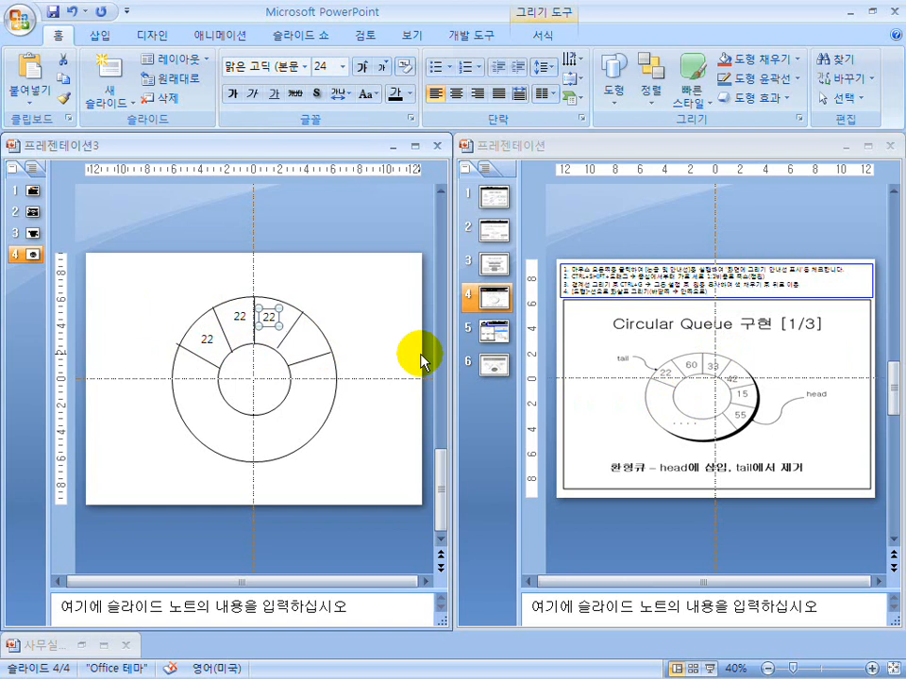
# - Change the two copied ring labels to 60 left of the vertical divider and 33 right of it
pyautogui.click(239, 312)
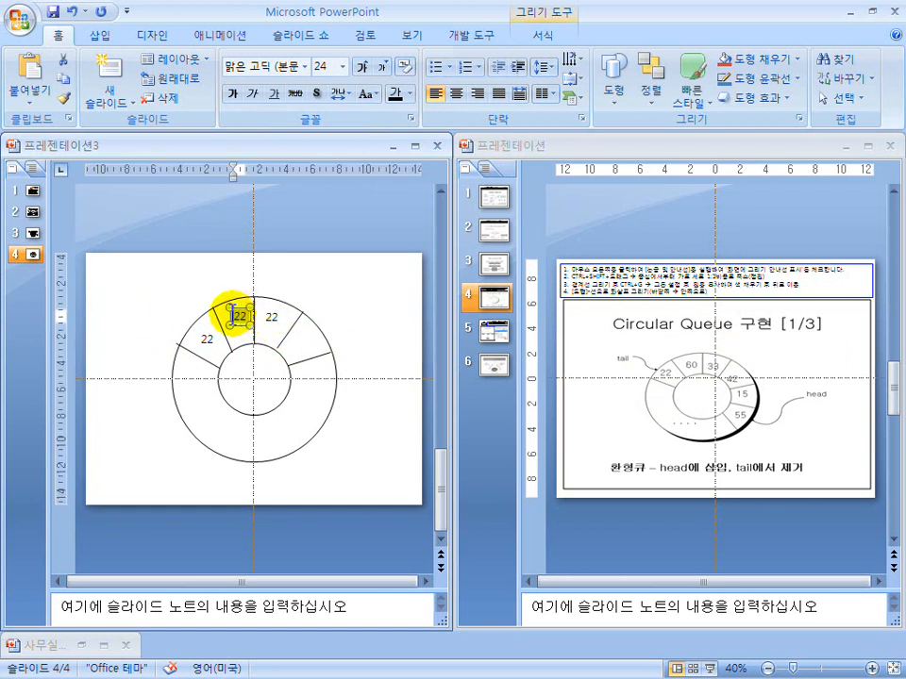
pyautogui.write('60')
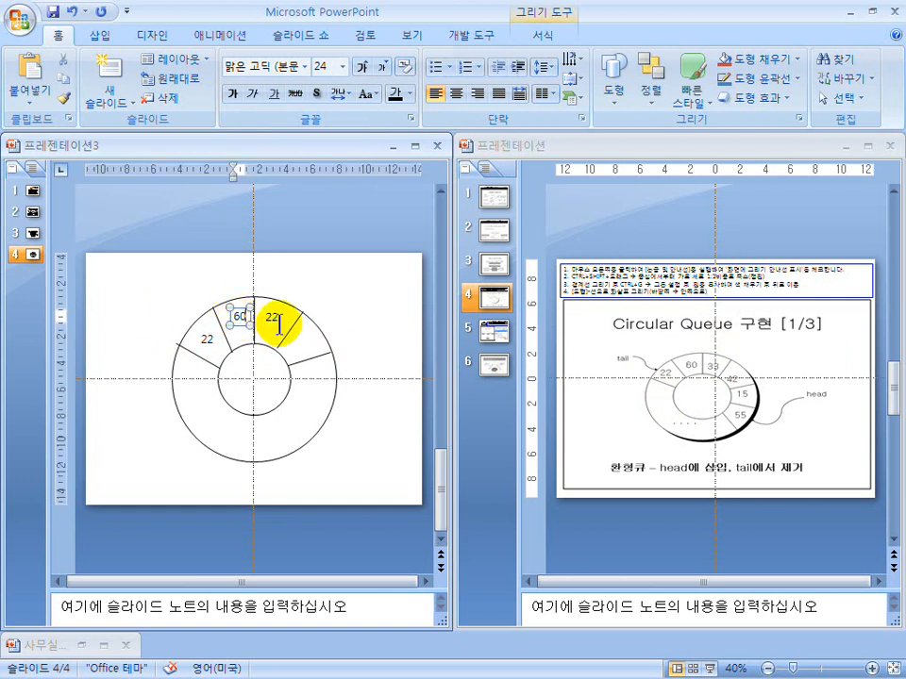
pyautogui.click(270, 316)
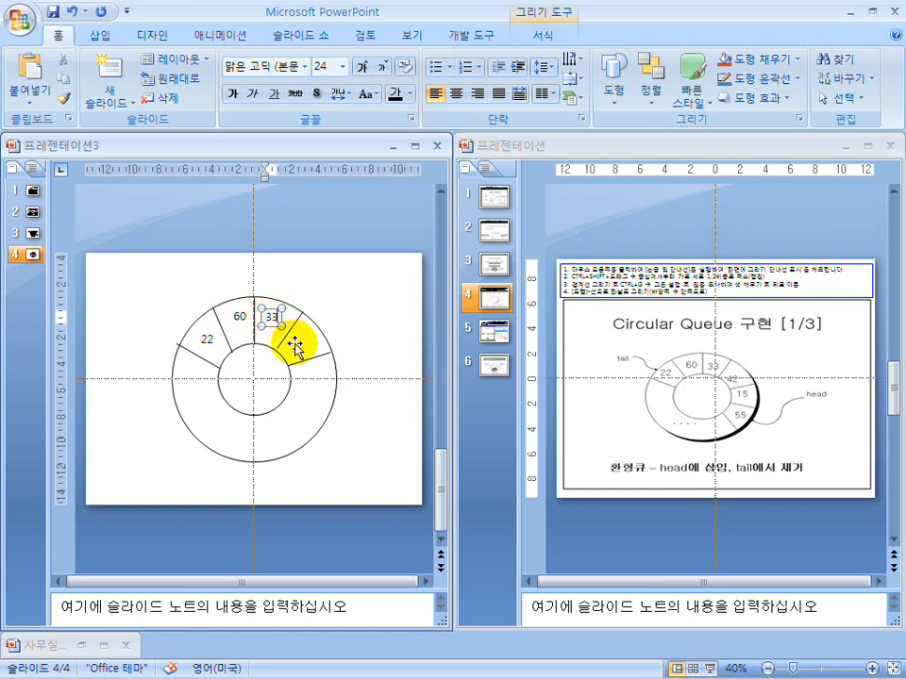
pyautogui.click(365, 455)
# - Adjust the outer end of the leftmost divider line so it meets the outer circle
pyautogui.hotkey('ctrl', 'a')
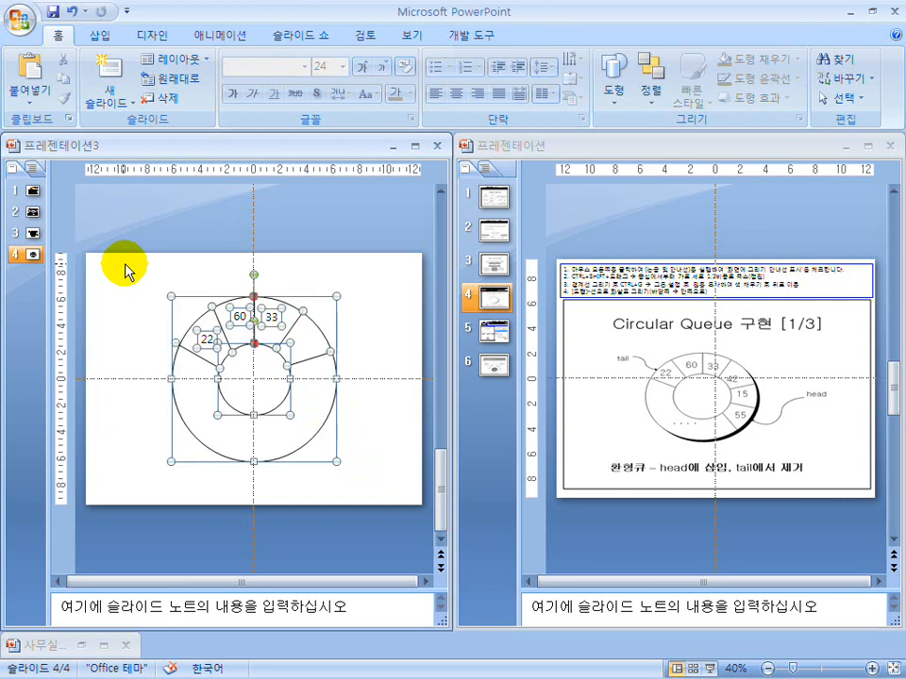
pyautogui.click(388, 322)
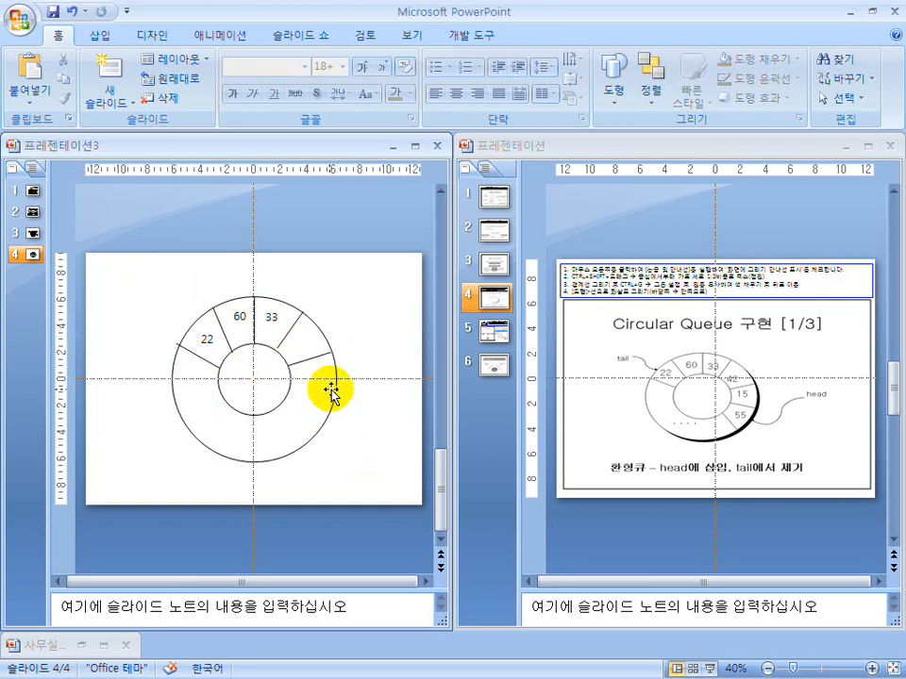
pyautogui.click(188, 351)
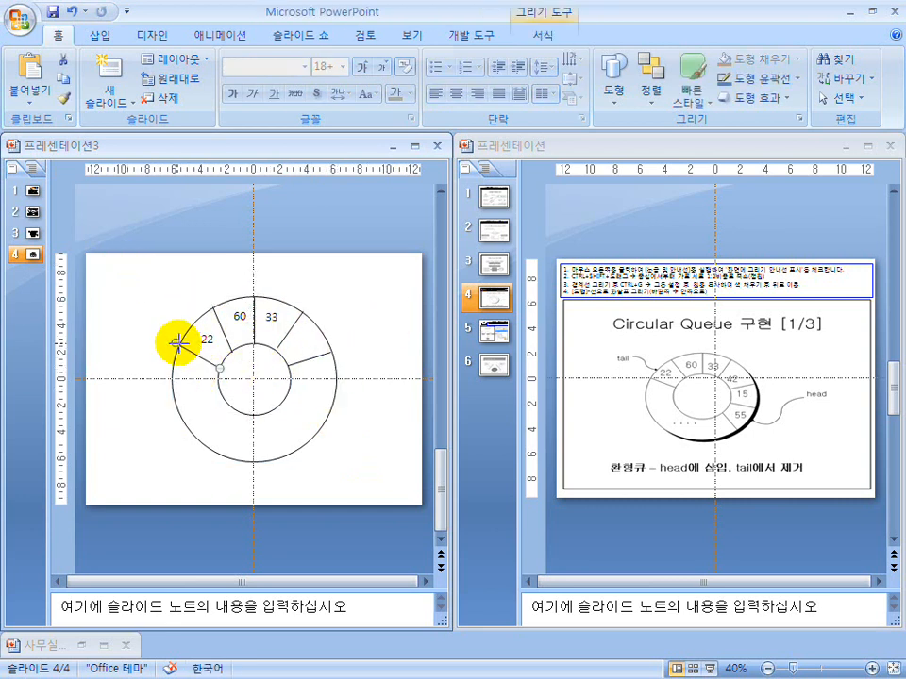
pyautogui.click(382, 378)
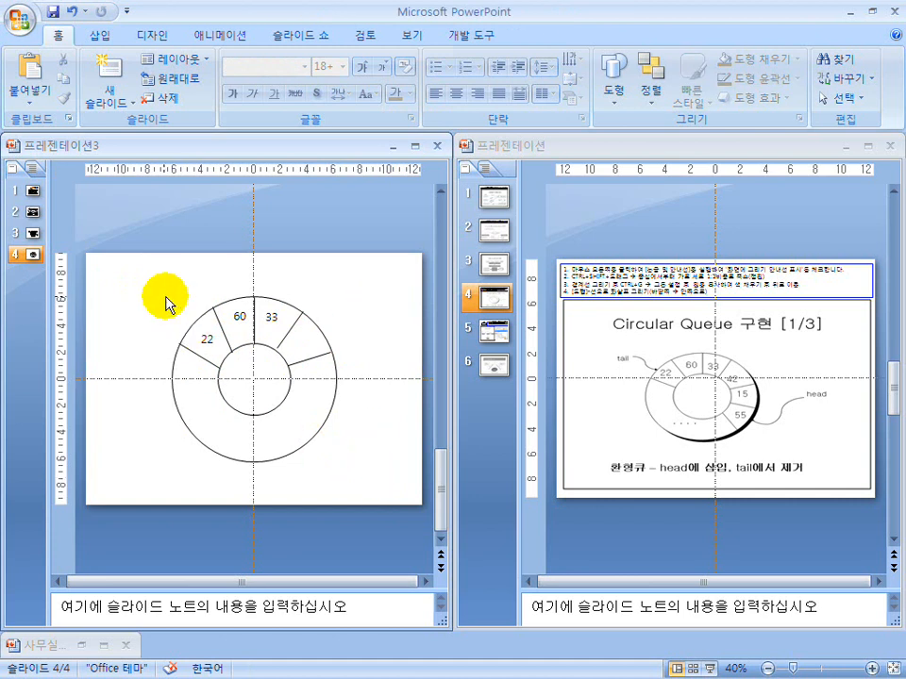
# - Group all the circles, divider lines and number labels on the slide, and duplicate the group
pyautogui.hotkey('ctrl', 'a')
pyautogui.rightClick(280, 342)
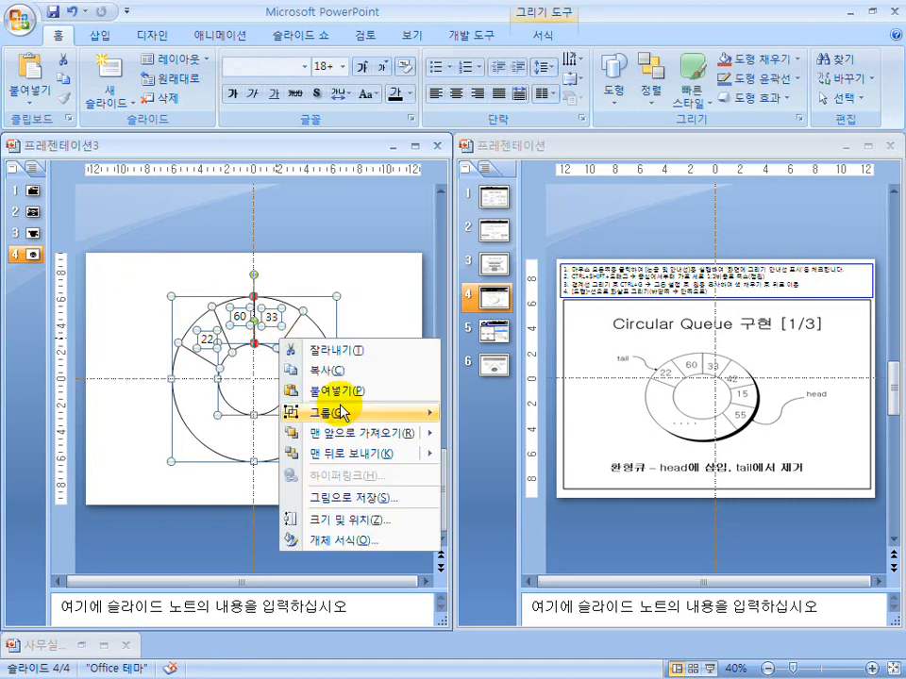
pyautogui.moveTo(352, 422)
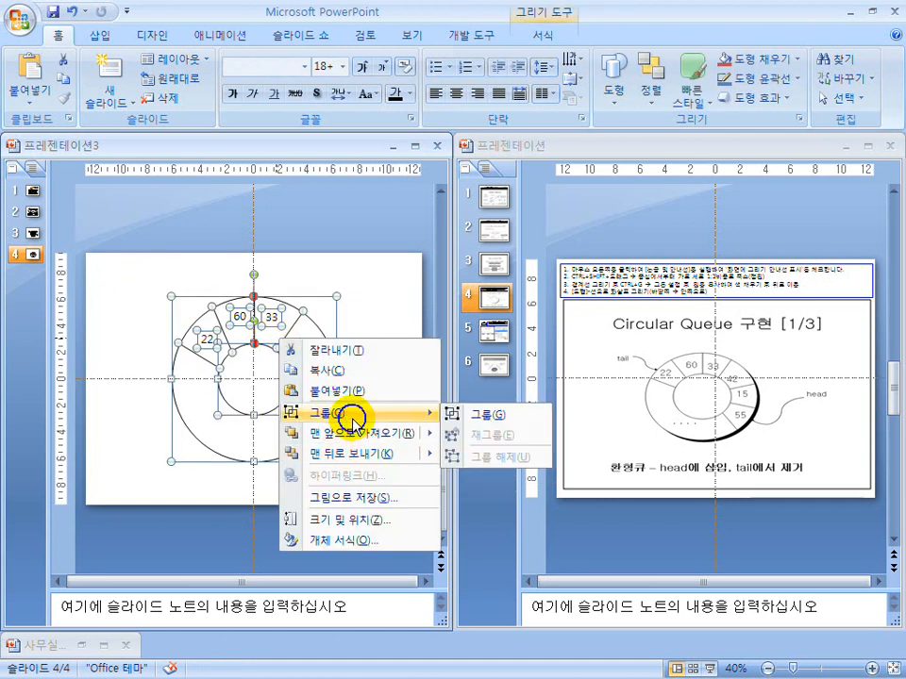
pyautogui.click(481, 415)
pyautogui.hotkey('ctrl', 'd')
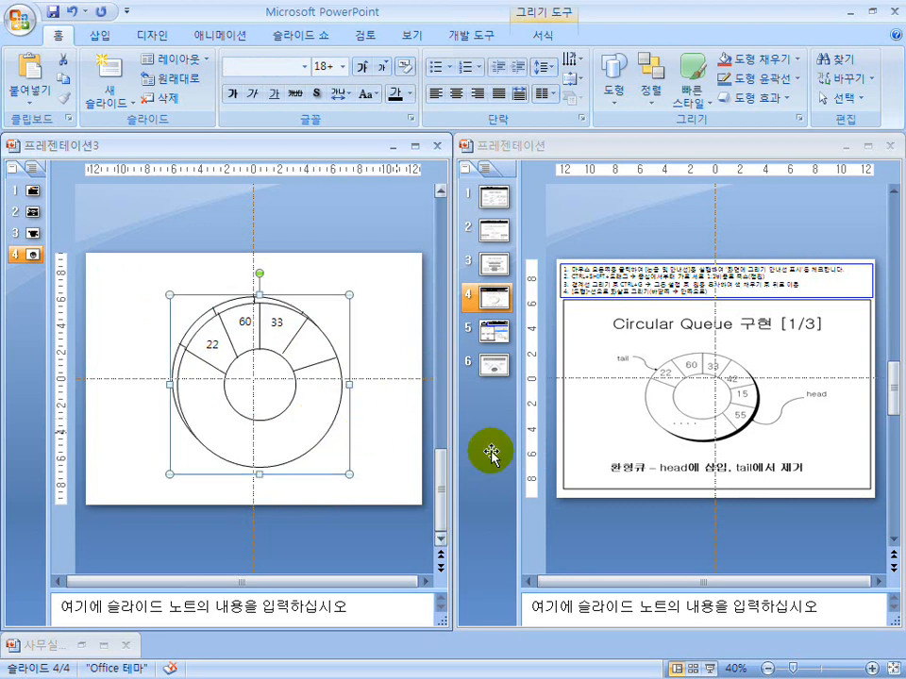
# - Fill the duplicated ring group with the solid theme colour "검정, 텍스트 1, 35% 더 밝게" and close the shape formatting
pyautogui.rightClick(312, 416)
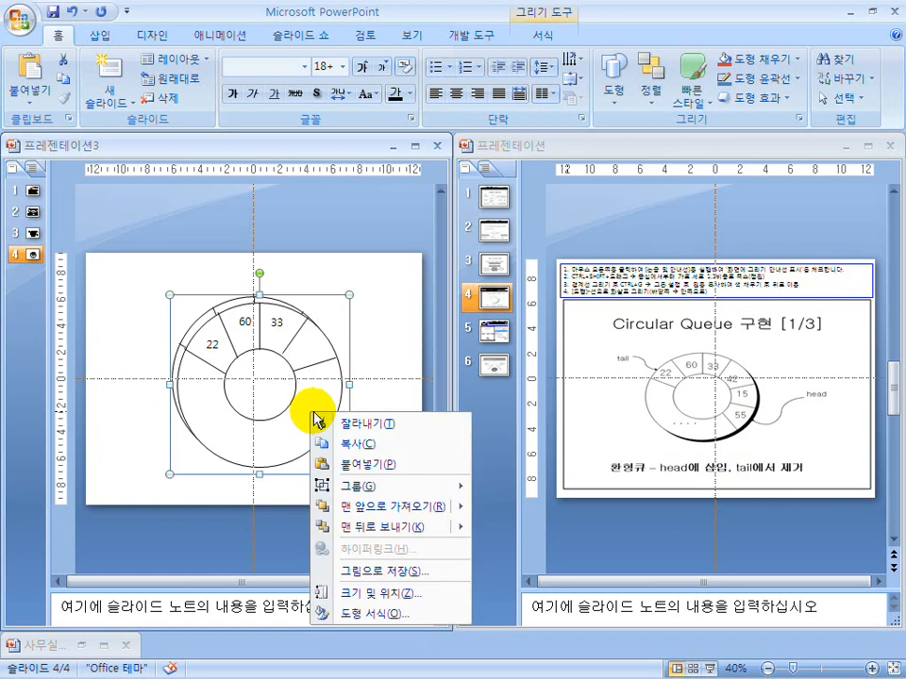
pyautogui.click(371, 611)
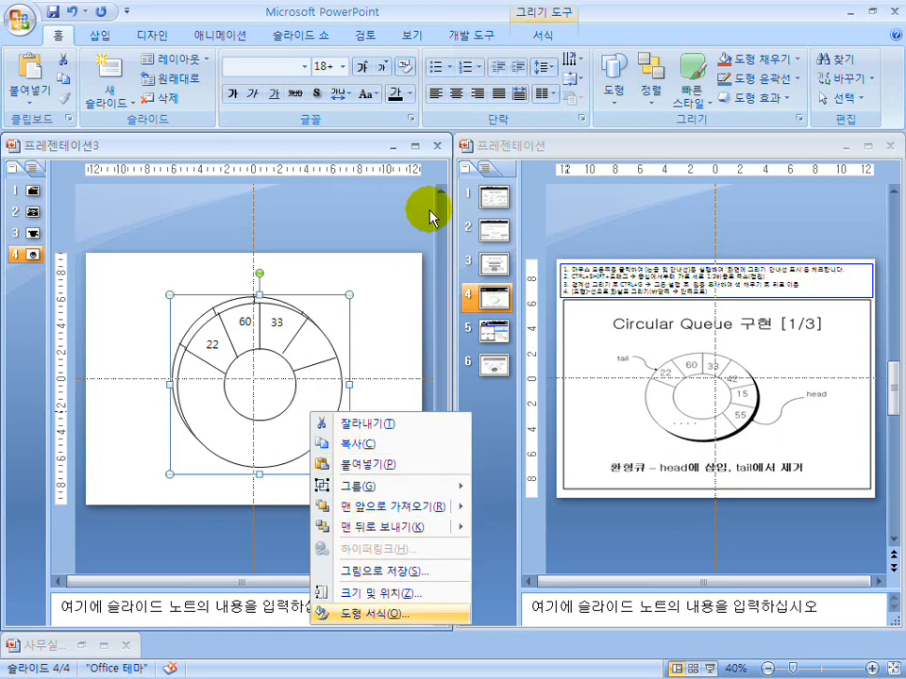
pyautogui.click(345, 124)
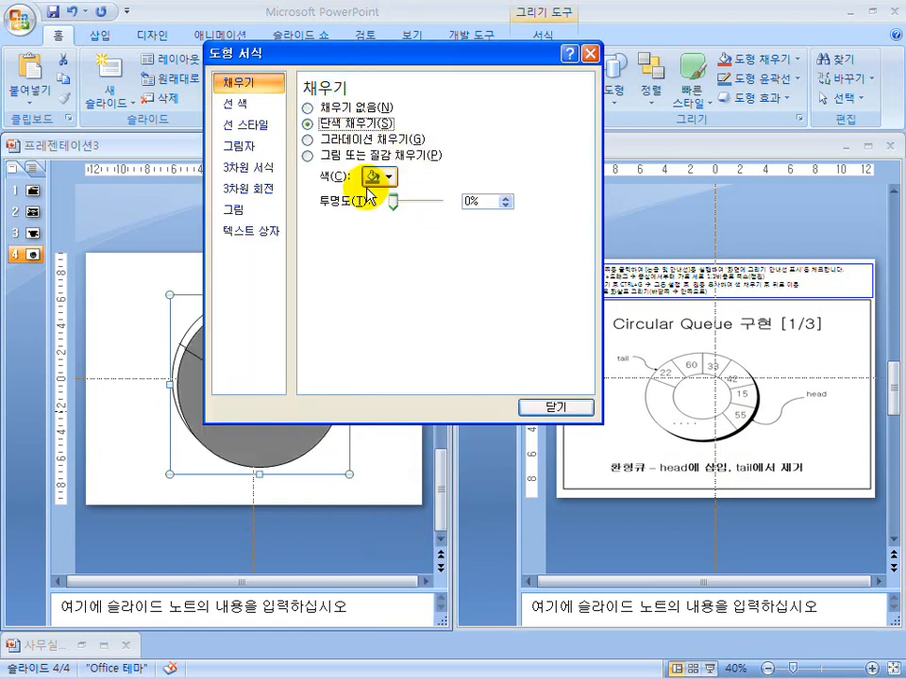
pyautogui.click(381, 178)
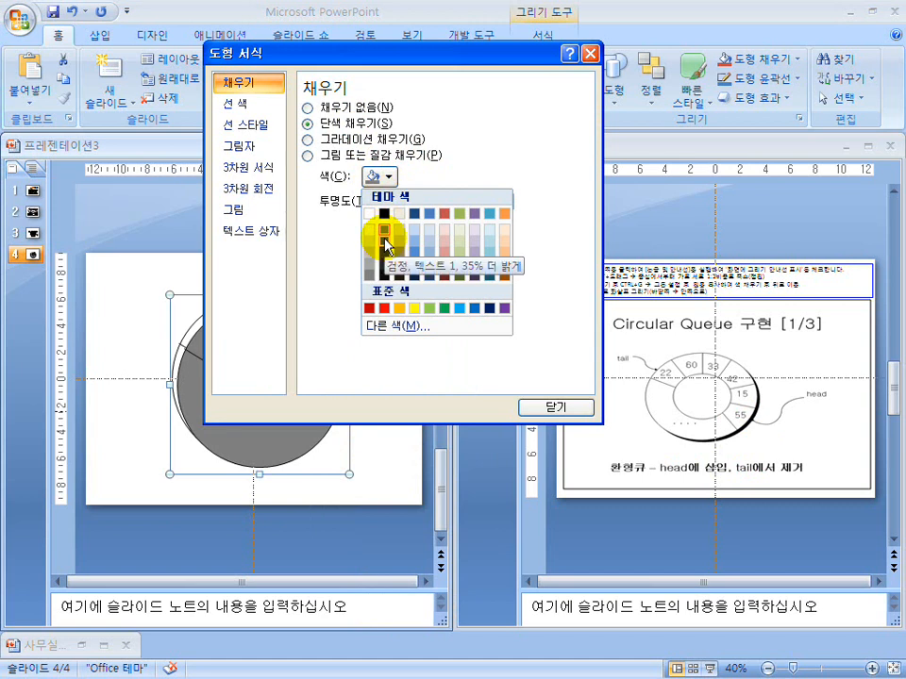
pyautogui.click(383, 240)
pyautogui.click(550, 412)
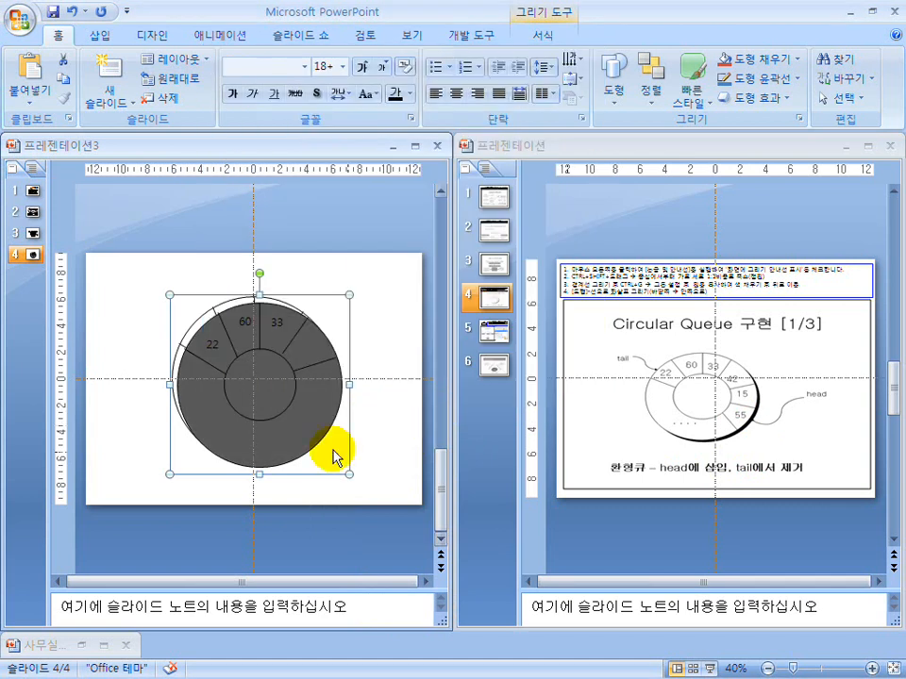
# - Send the dark ring group to the back and nudge it up and to the left to form a thinner shadow
pyautogui.rightClick(289, 434)
pyautogui.moveTo(352, 555)
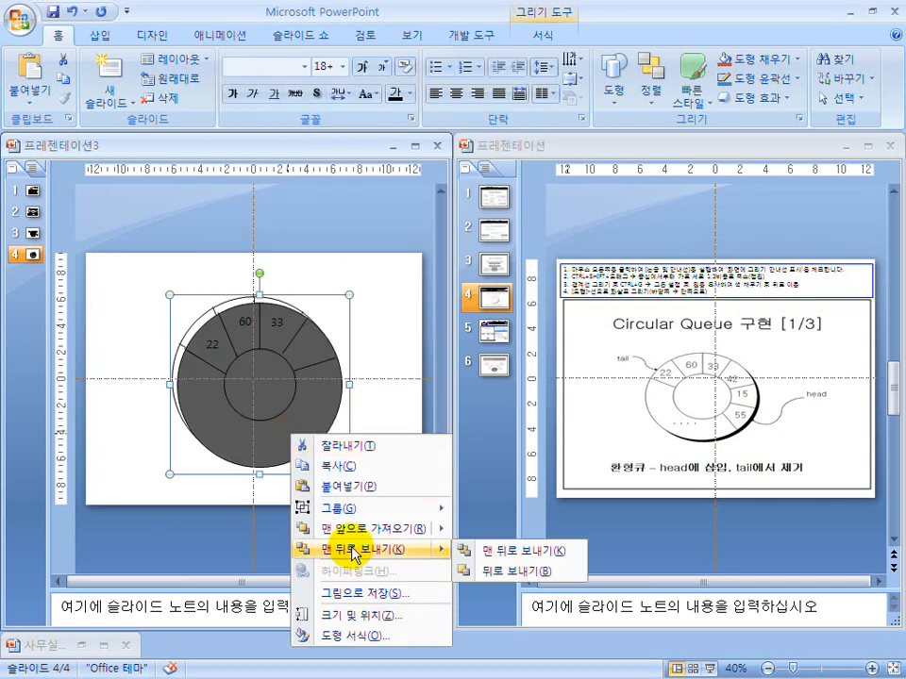
pyautogui.click(476, 550)
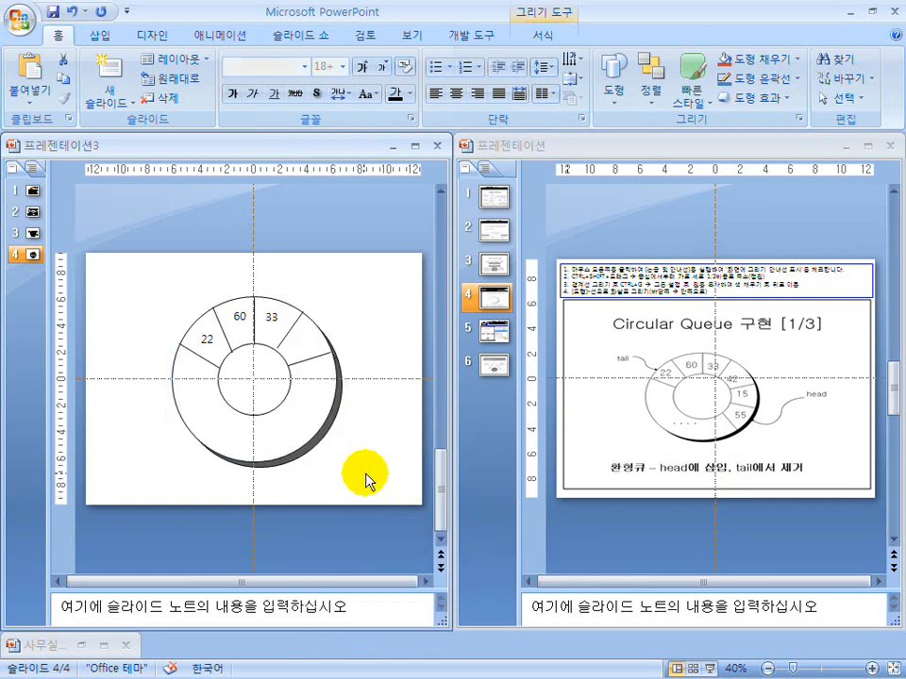
pyautogui.click(316, 451)
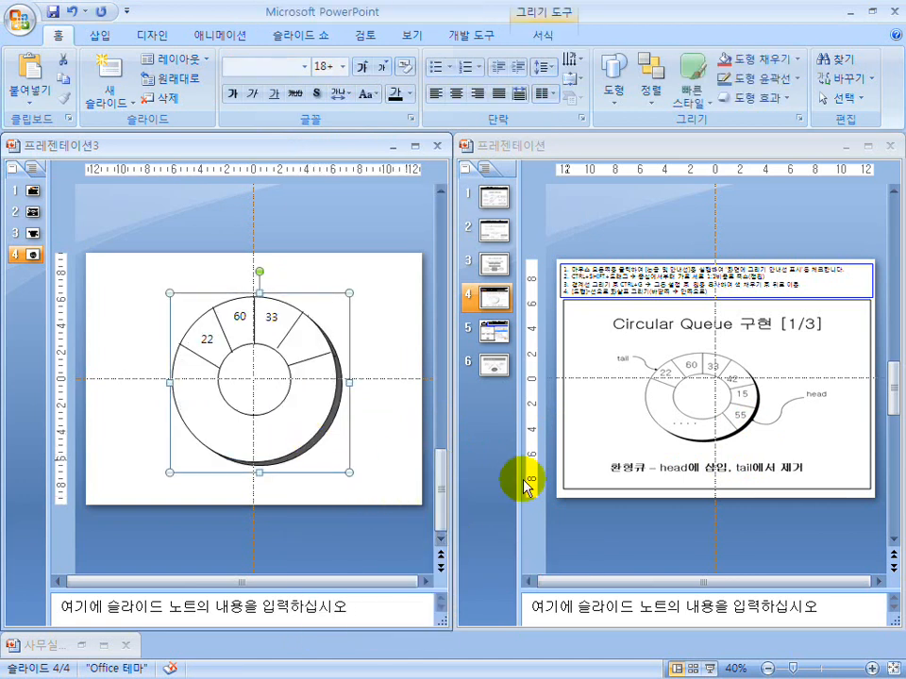
pyautogui.hotkey('ctrl', 'Left')
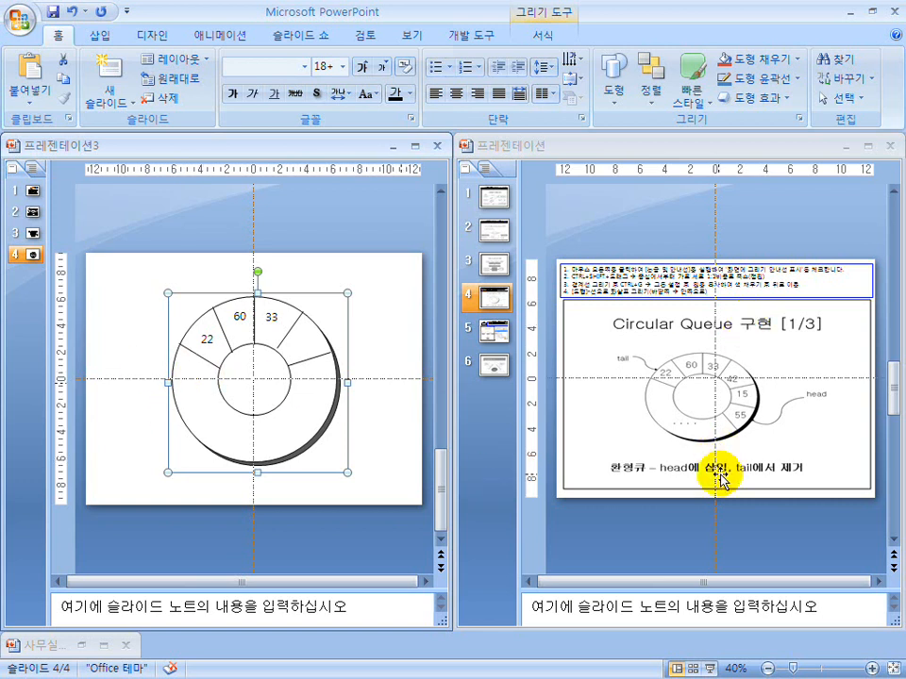
# - Draw a curved arrow connector (구부러진 화살표 연결선) from the blank area at the ring's upper left to the outer edge of segment 22
pyautogui.click(608, 95)
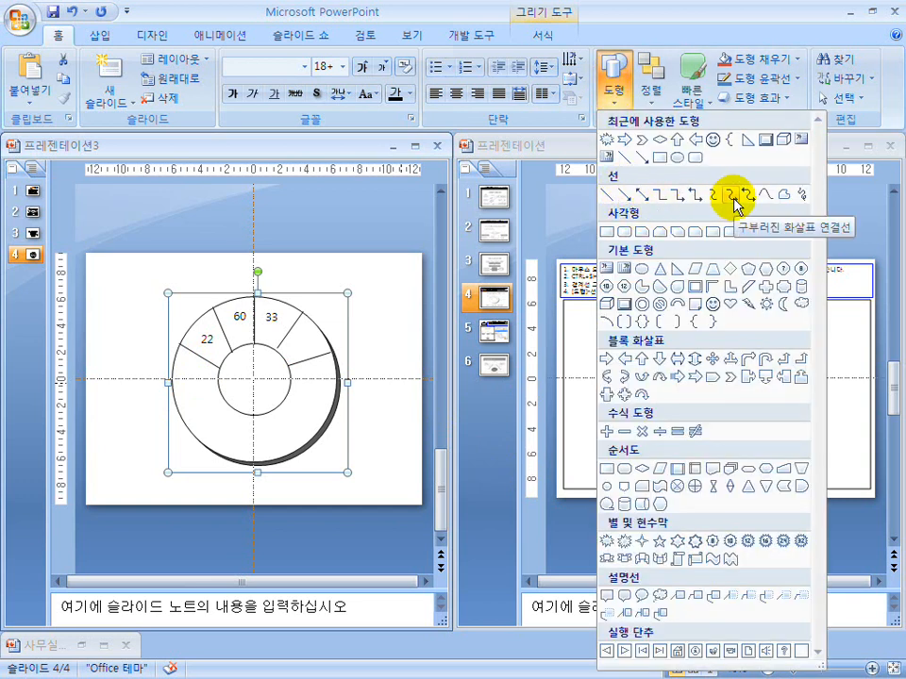
pyautogui.click(733, 199)
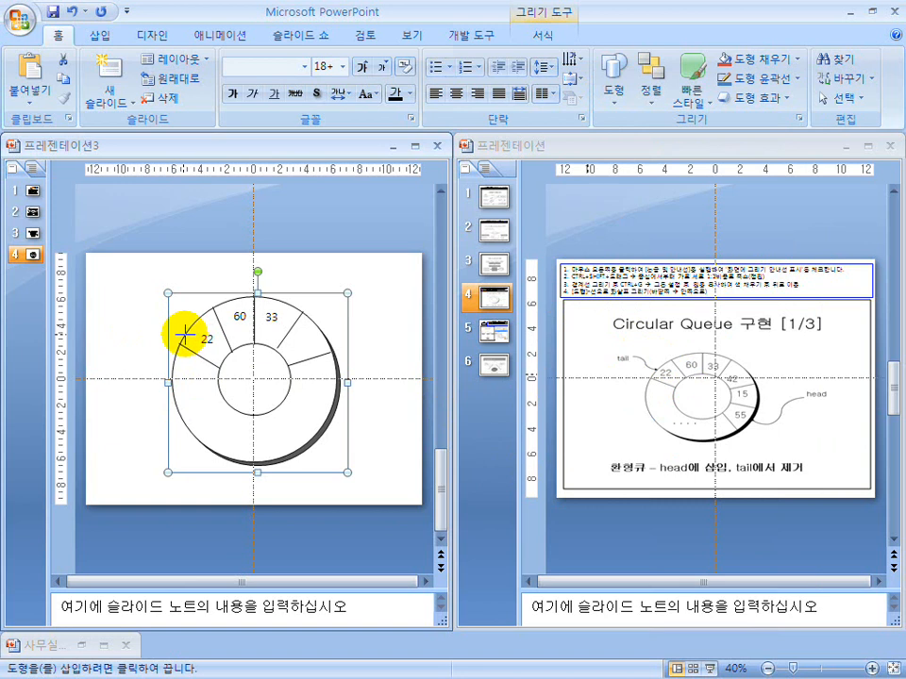
pyautogui.moveTo(132, 318); pyautogui.dragTo(185, 335)
pyautogui.click(344, 316)
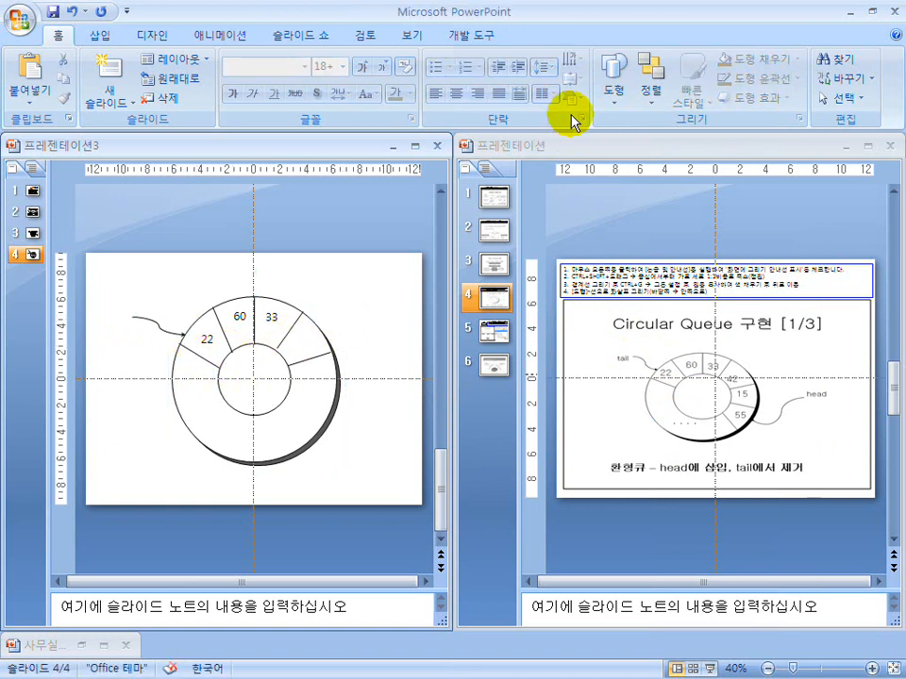
# - Draw a second curved arrow connector between the ring's lower right edge and the blank area to its right
pyautogui.click(609, 81)
pyautogui.click(733, 199)
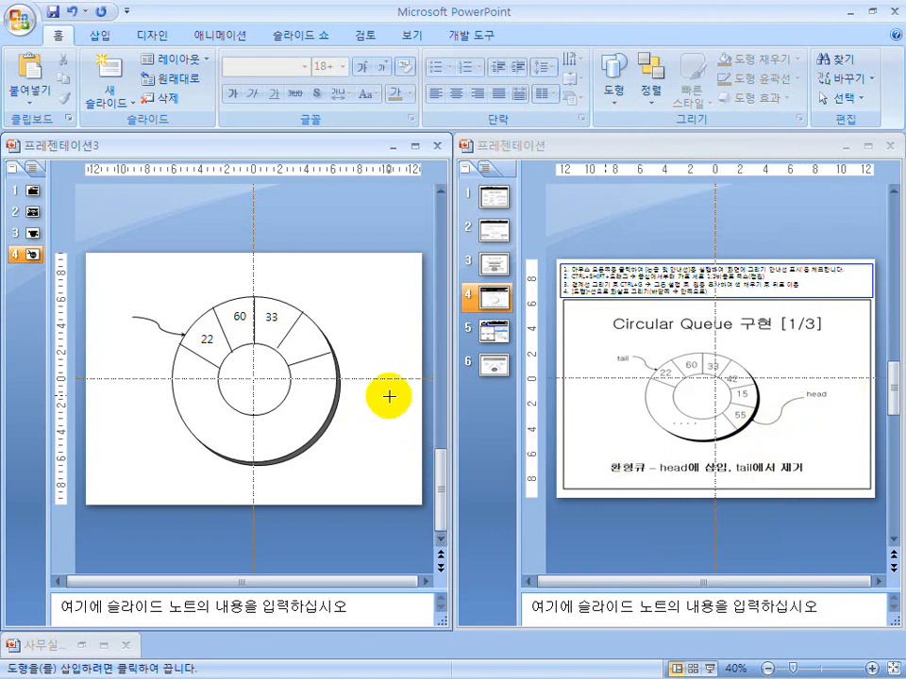
pyautogui.moveTo(335, 412)
pyautogui.mouseDown()
pyautogui.moveTo(393, 379)
pyautogui.moveTo(391, 392)
pyautogui.mouseUp()
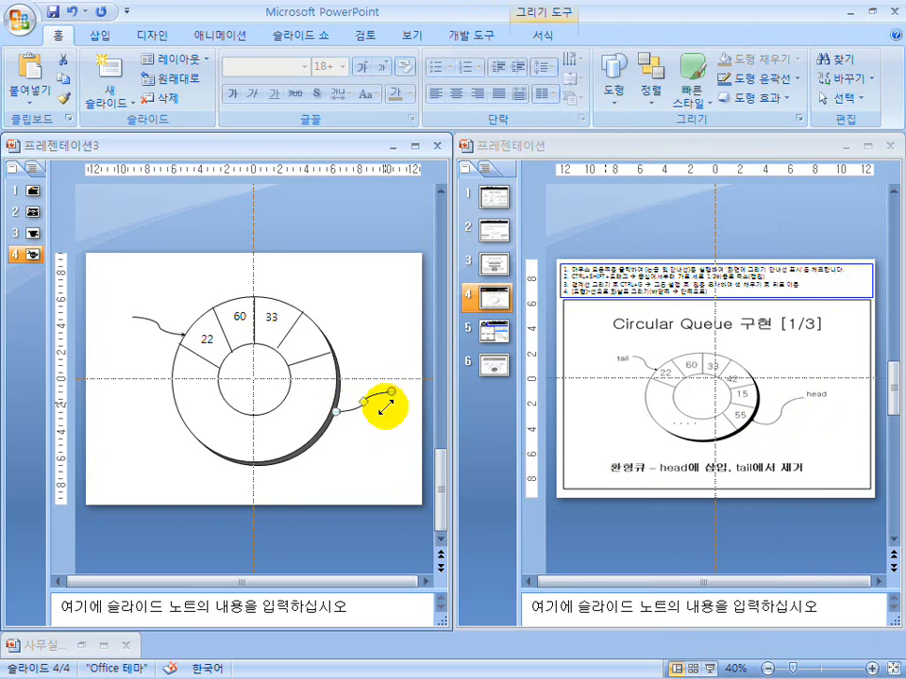
# - Examine the "스레드의 상태" diagram on slide 5 of the sample presentation in a maximized window
pyautogui.click(378, 440)
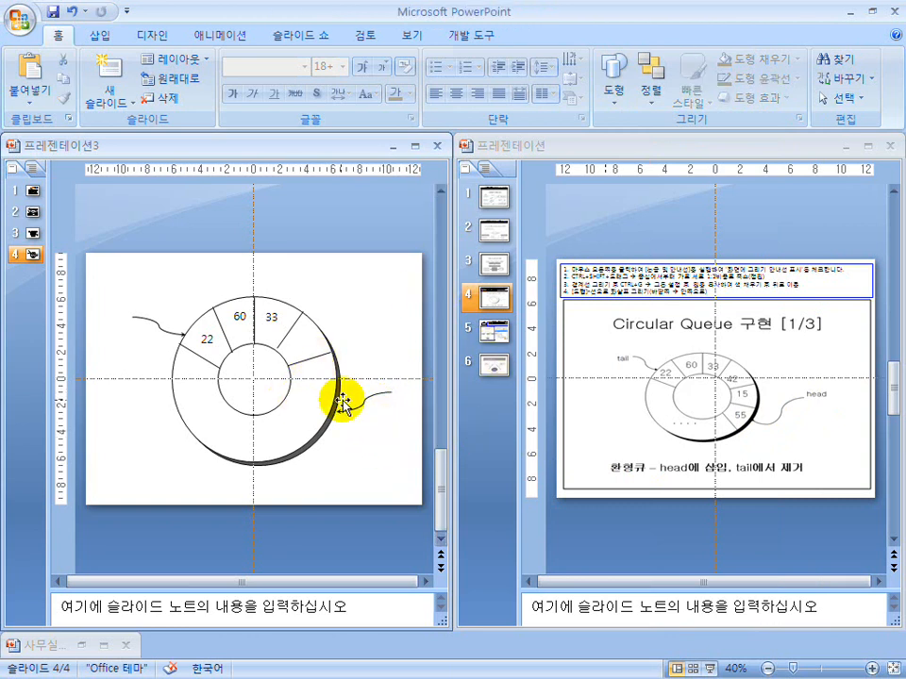
pyautogui.click(284, 346)
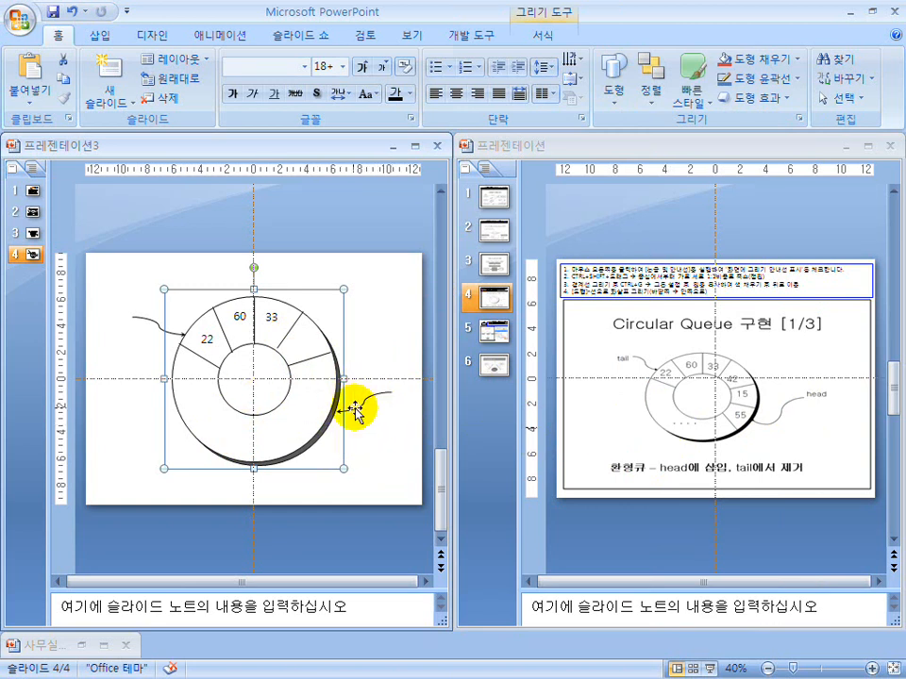
pyautogui.click(494, 342)
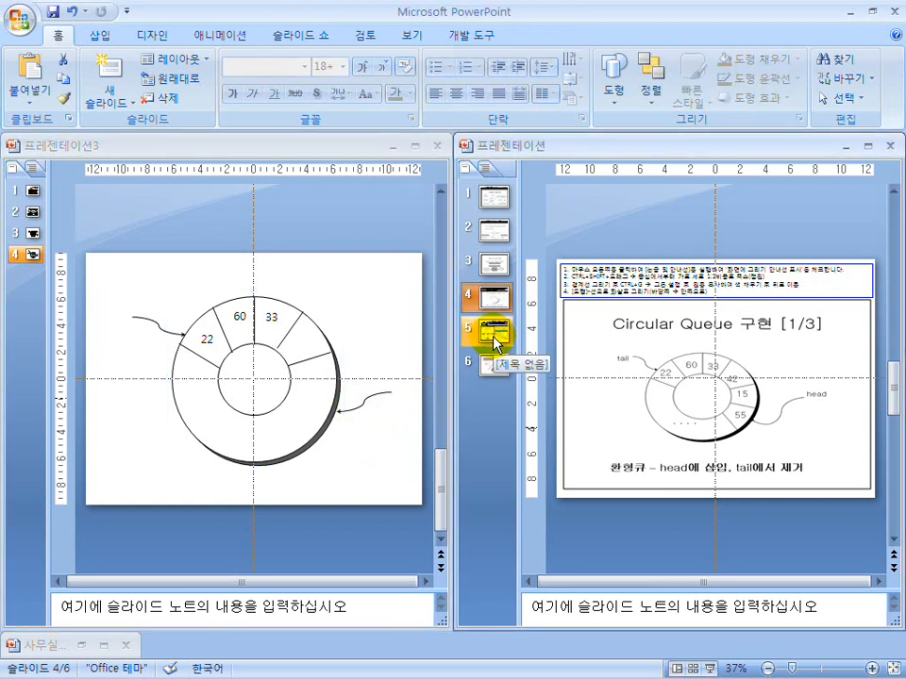
pyautogui.click(494, 338)
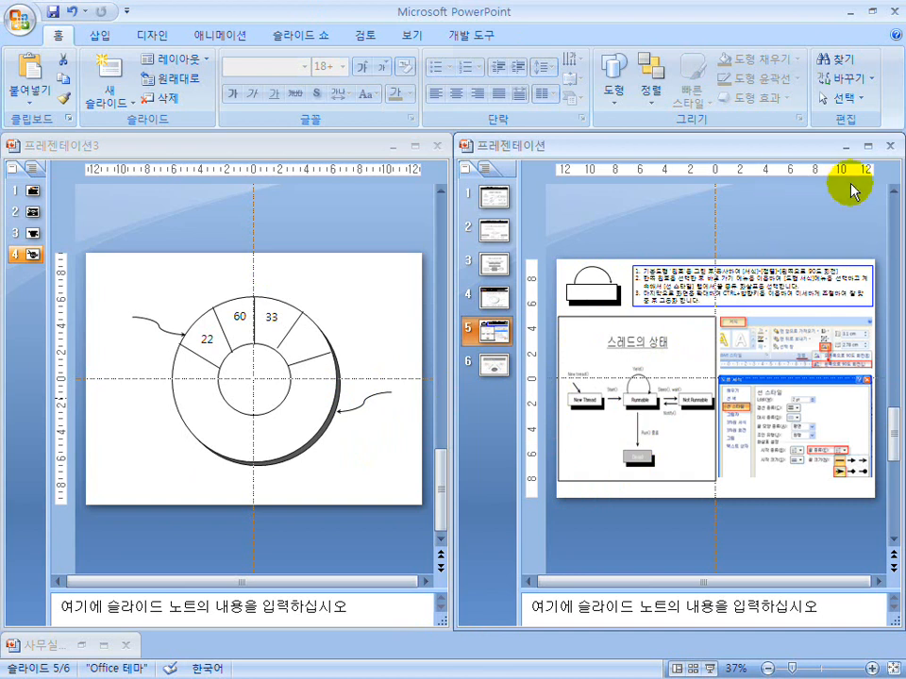
pyautogui.click(863, 149)
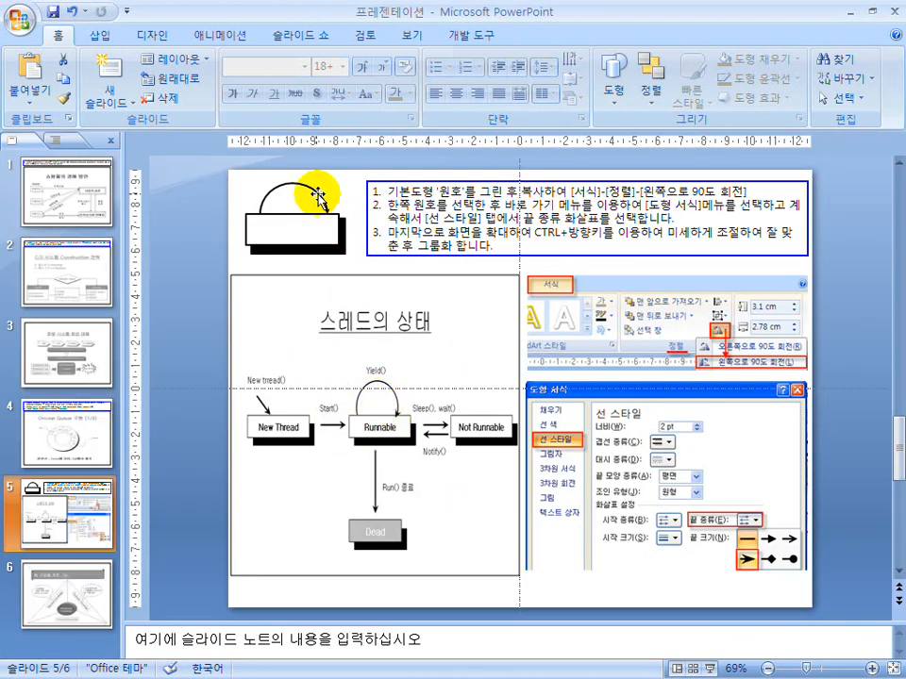
pyautogui.click(283, 185)
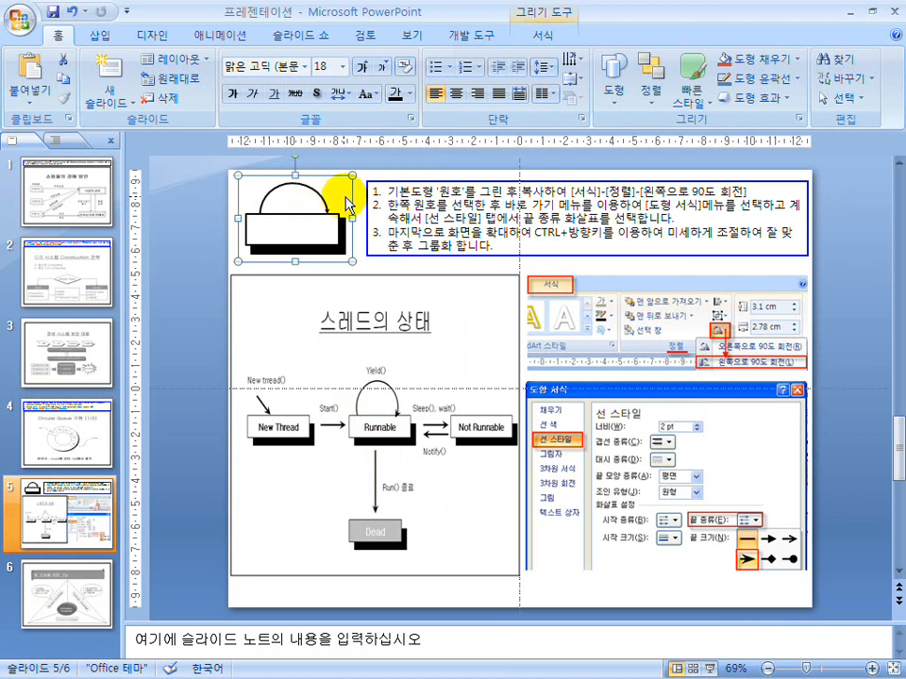
pyautogui.hotkey('ctrl', 'shift', 'd')
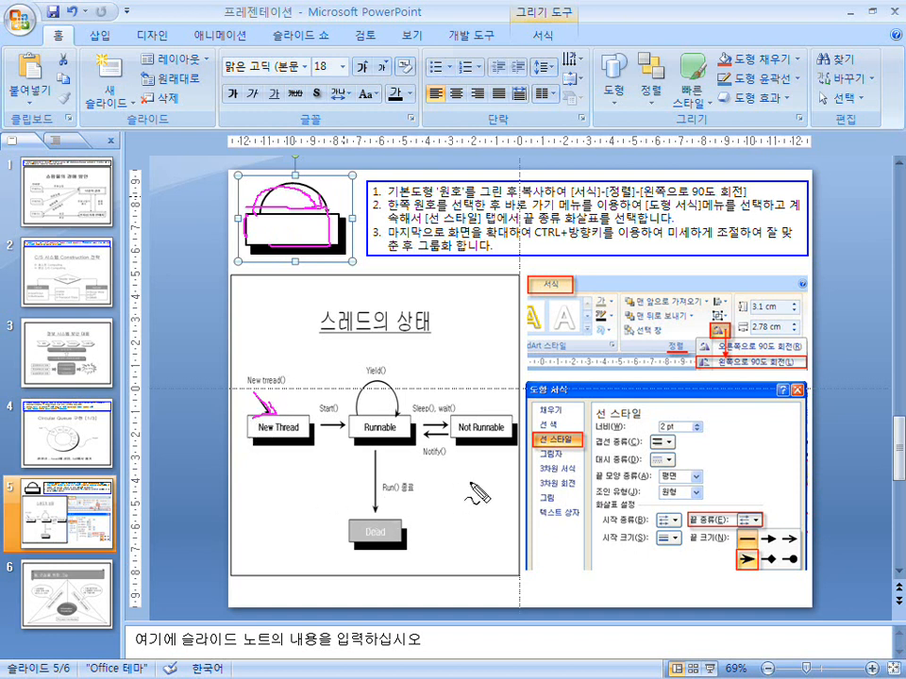
pyautogui.press('Escape')
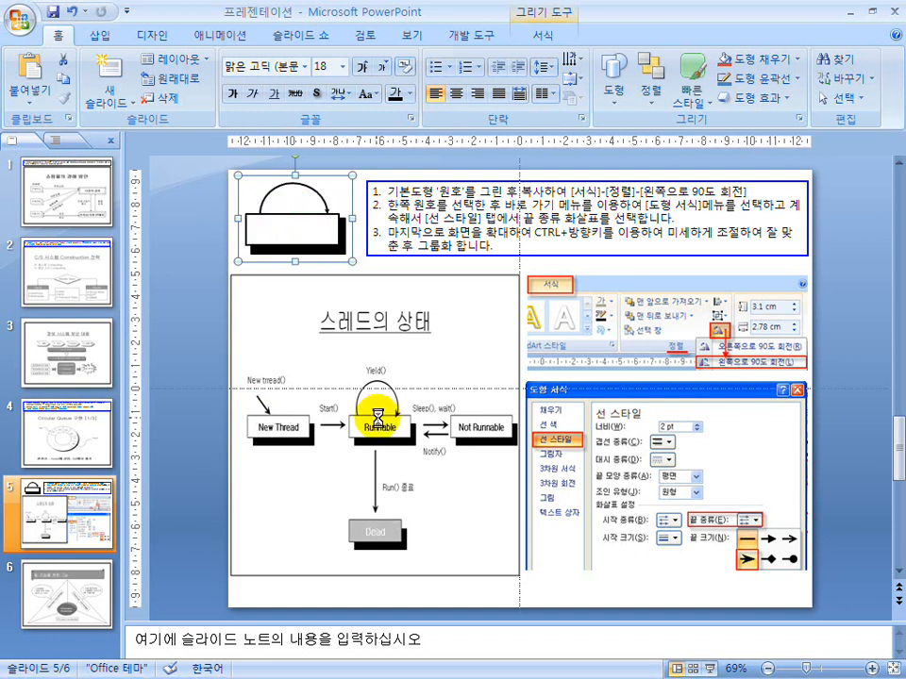
# - Arrange the sample presentation and the new presentation side by side again
pyautogui.click(871, 15)
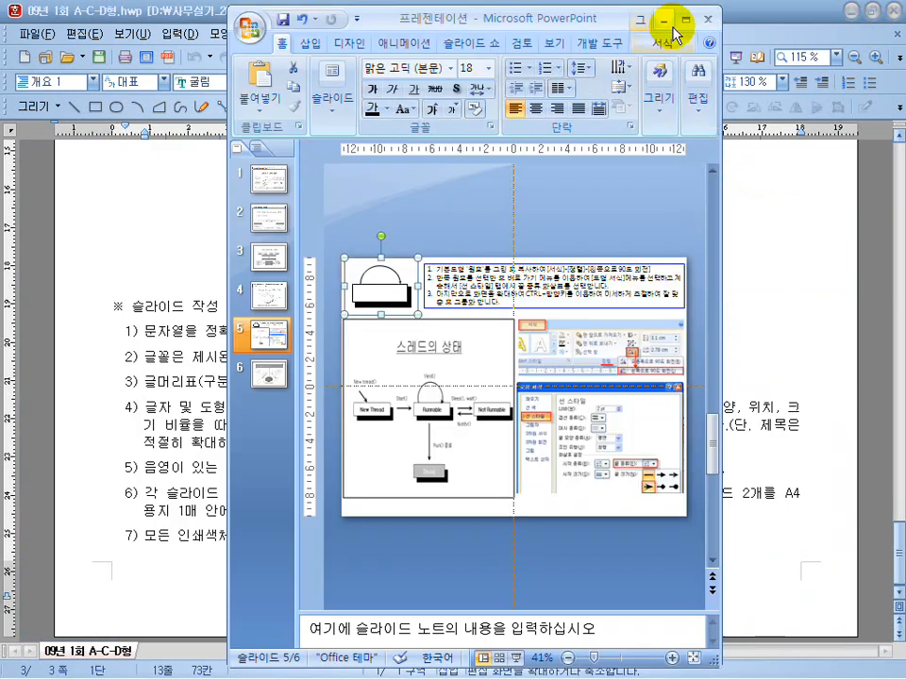
pyautogui.click(689, 17)
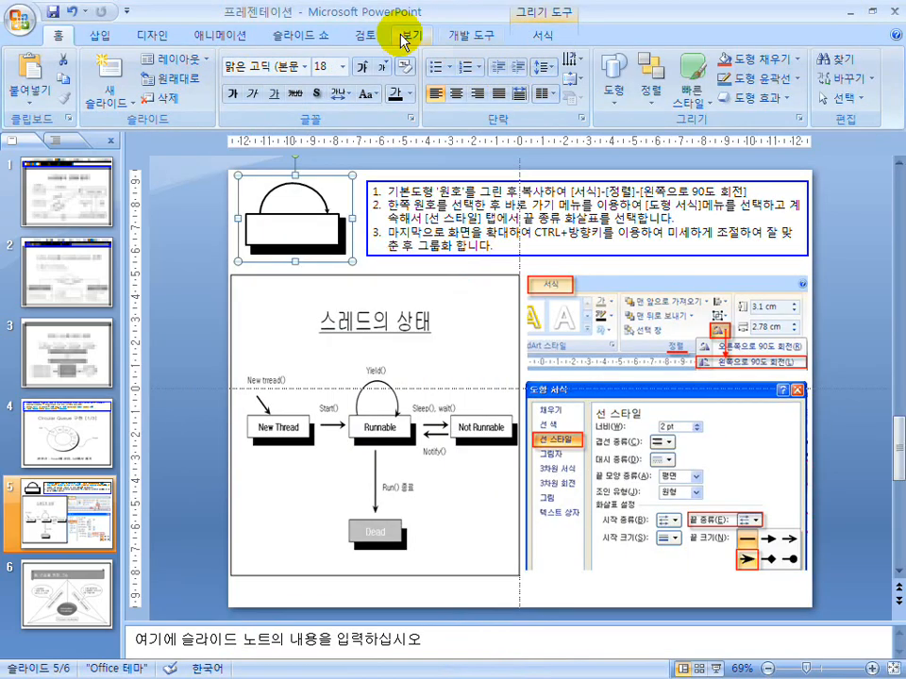
pyautogui.click(403, 33)
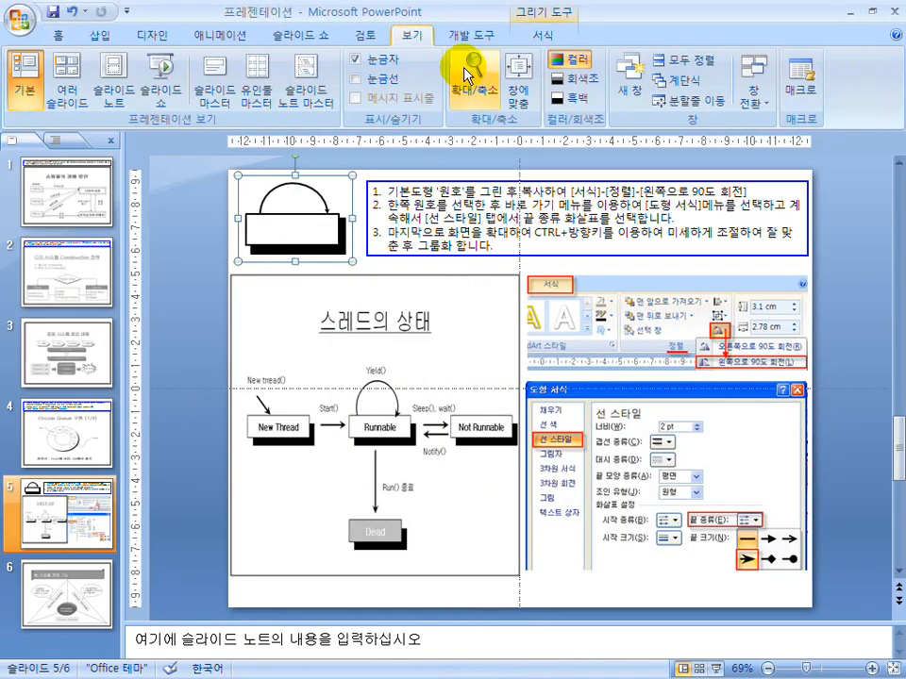
pyautogui.click(680, 58)
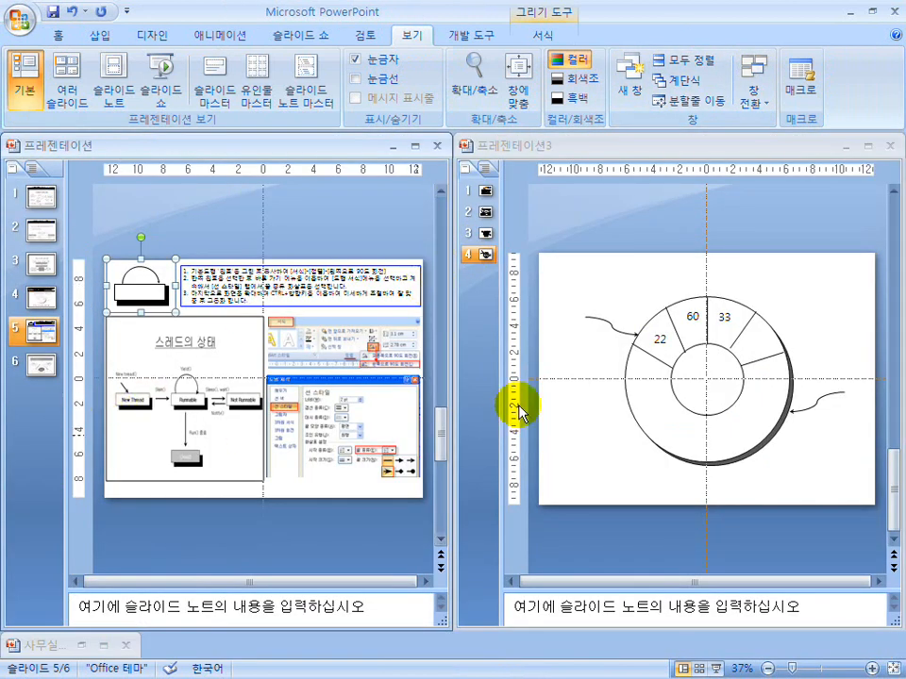
# - Add a blank slide after slide 4 in 프레젠테이션3
pyautogui.click(485, 255)
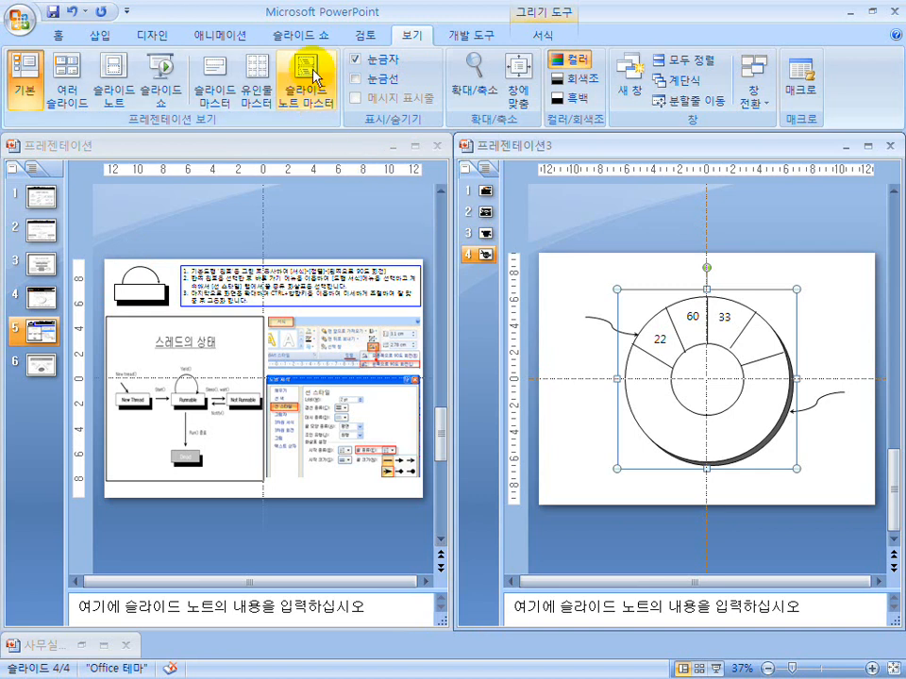
pyautogui.click(62, 38)
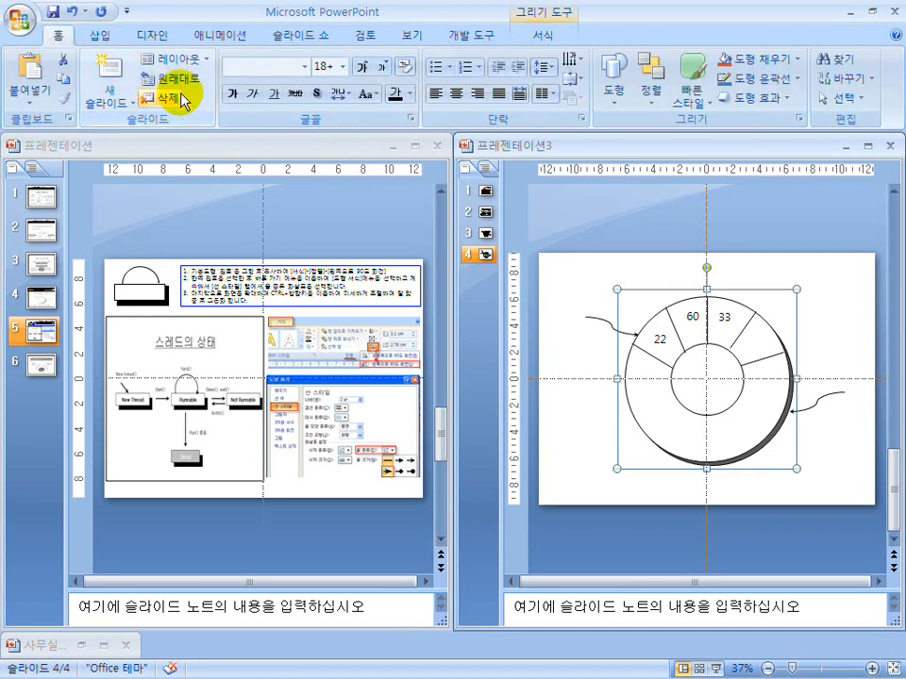
pyautogui.click(105, 60)
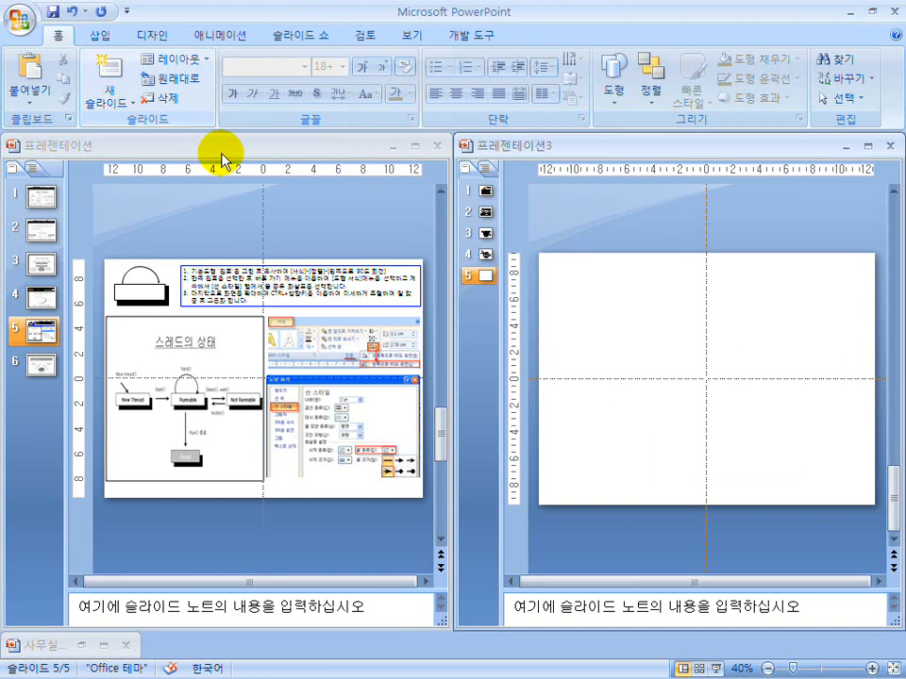
# - Turn off the on-screen drawing guides in the grid and guides settings
pyautogui.rightClick(641, 305)
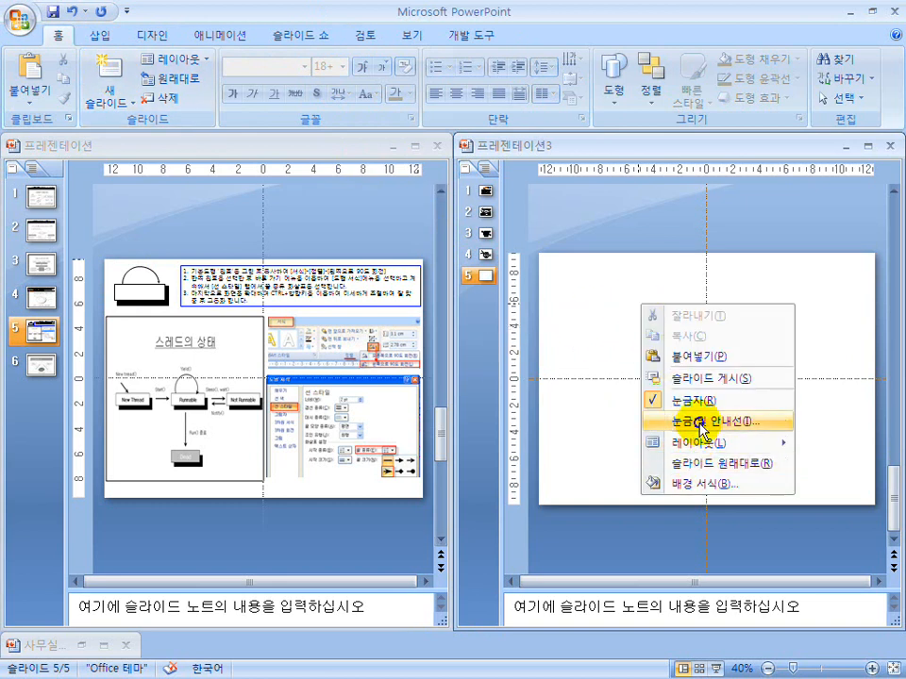
pyautogui.click(703, 426)
pyautogui.click(325, 402)
pyautogui.click(474, 426)
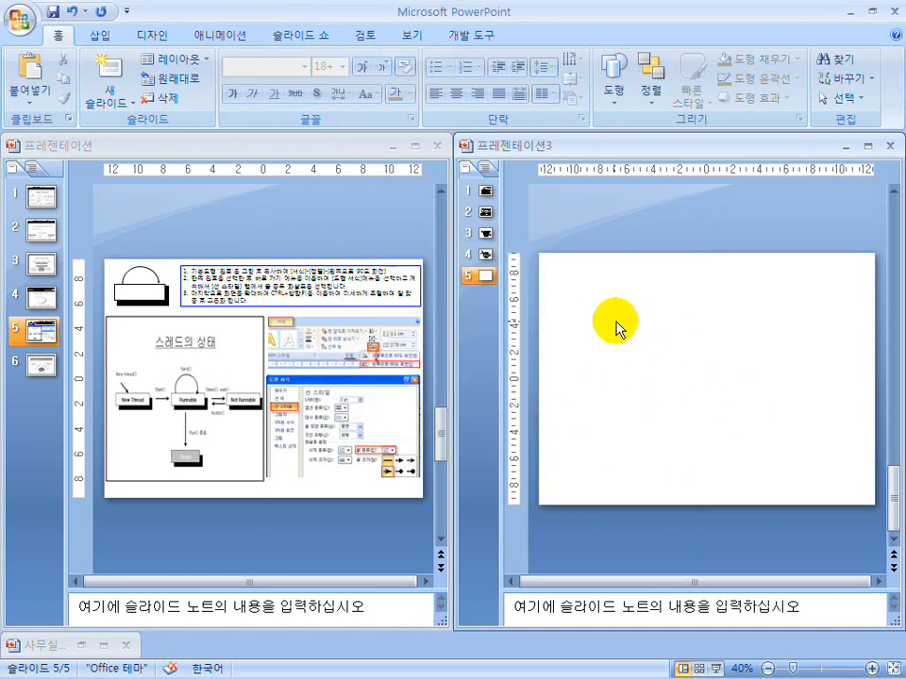
# - Draw a wide rectangle near the centre of the new slide
pyautogui.click(620, 93)
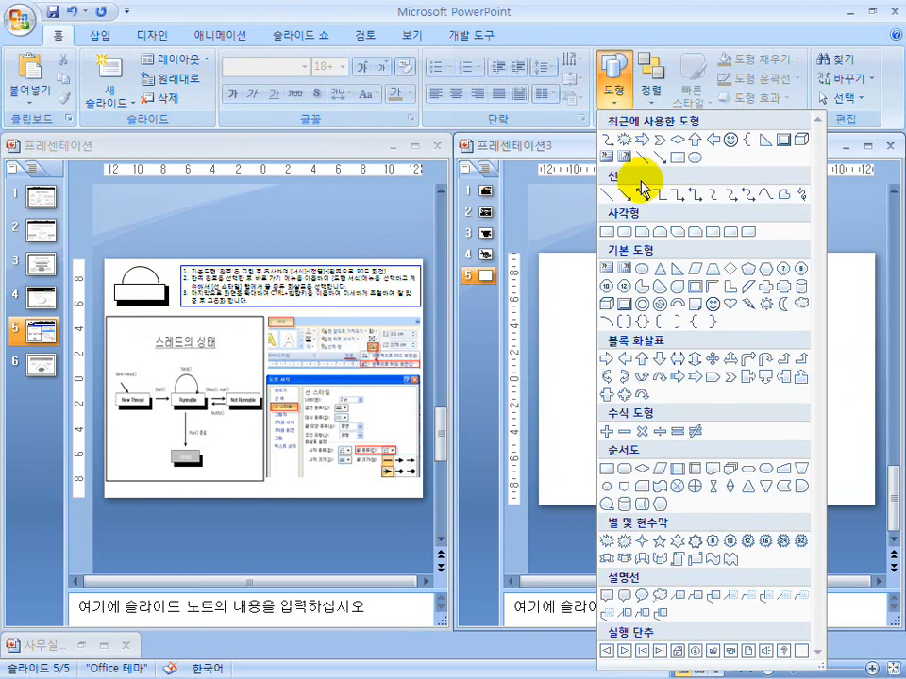
pyautogui.click(633, 370)
pyautogui.click(742, 390)
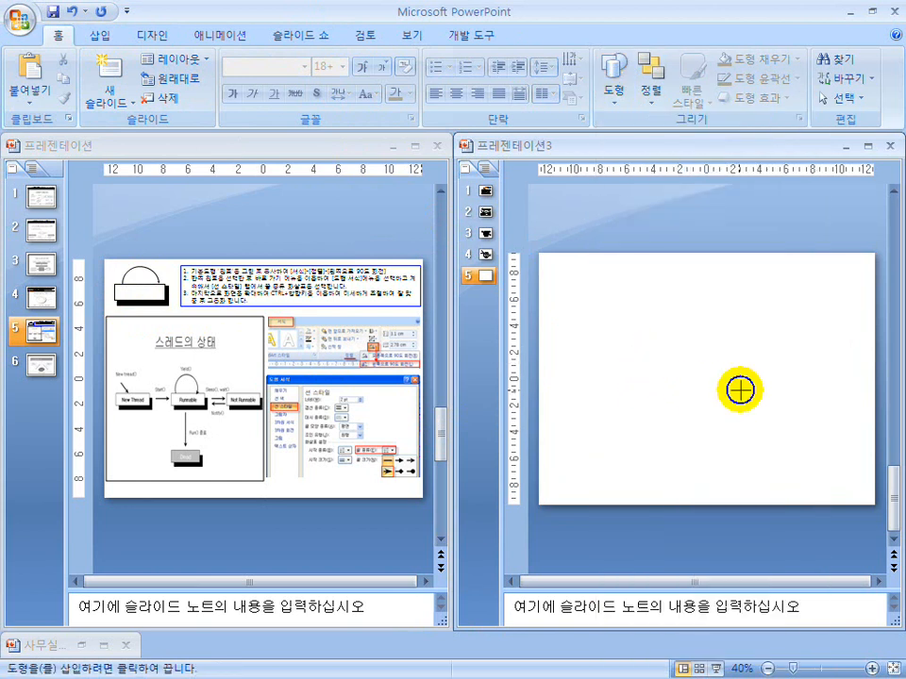
pyautogui.moveTo(653, 354); pyautogui.dragTo(747, 392)
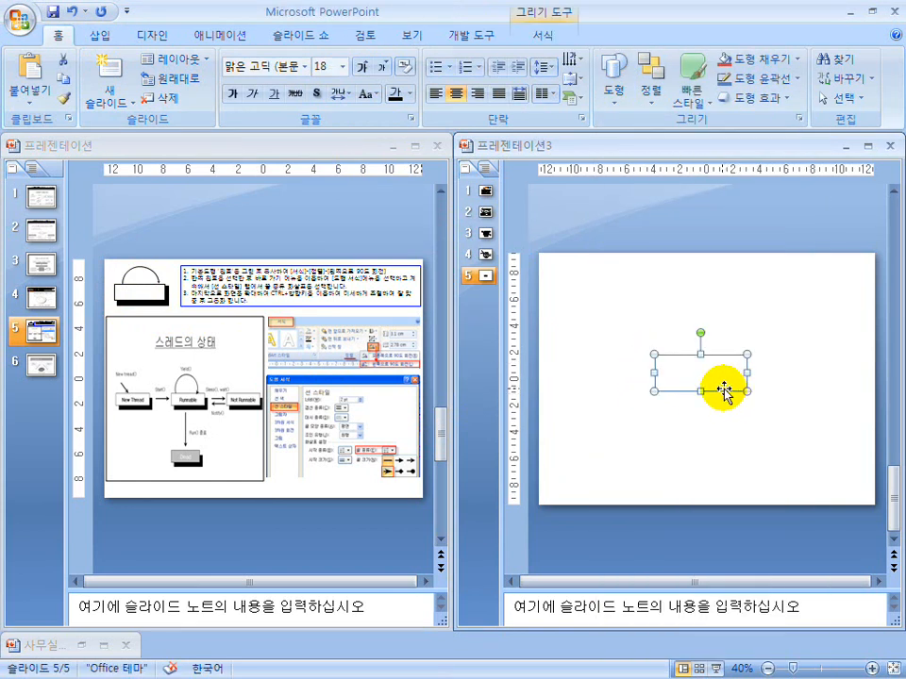
# - Duplicate the rectangle and fill the copy with a solid near-black shade of the black theme colour
pyautogui.hotkey('ctrl', 'd')
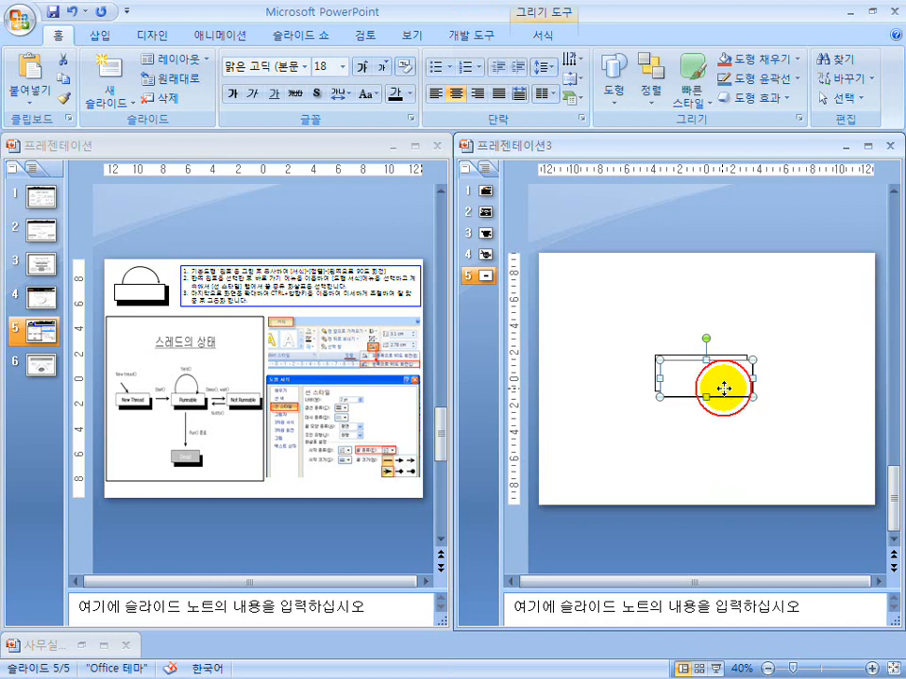
pyautogui.rightClick(724, 388)
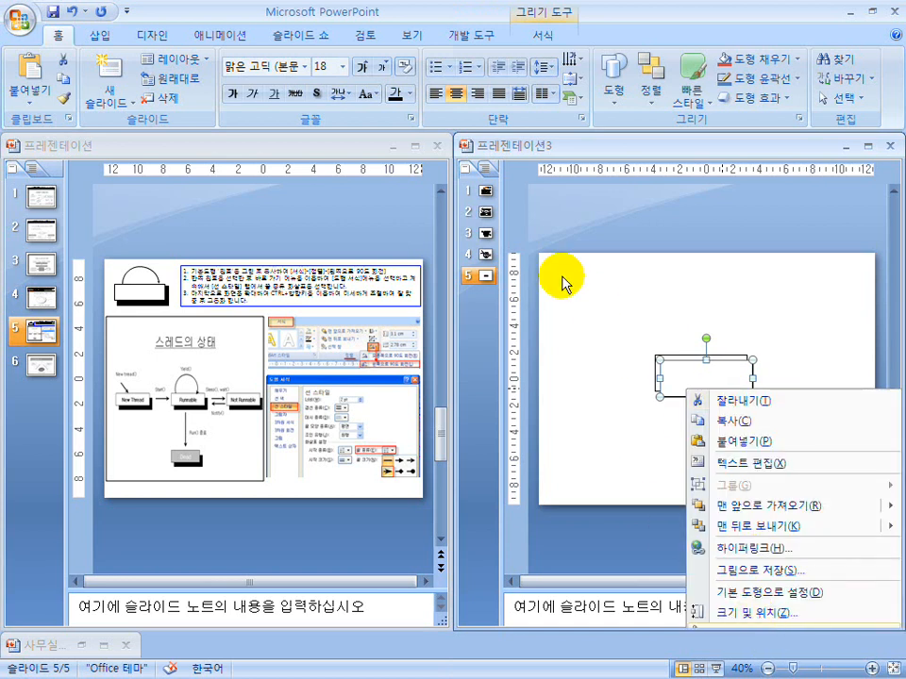
pyautogui.press('o')
pyautogui.click(375, 184)
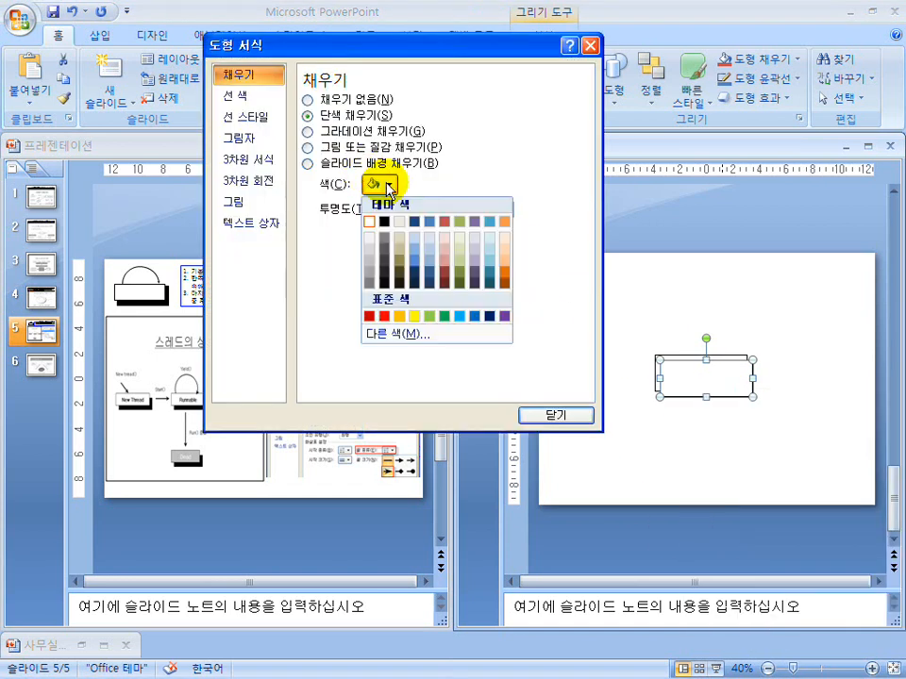
pyautogui.click(385, 274)
pyautogui.click(566, 420)
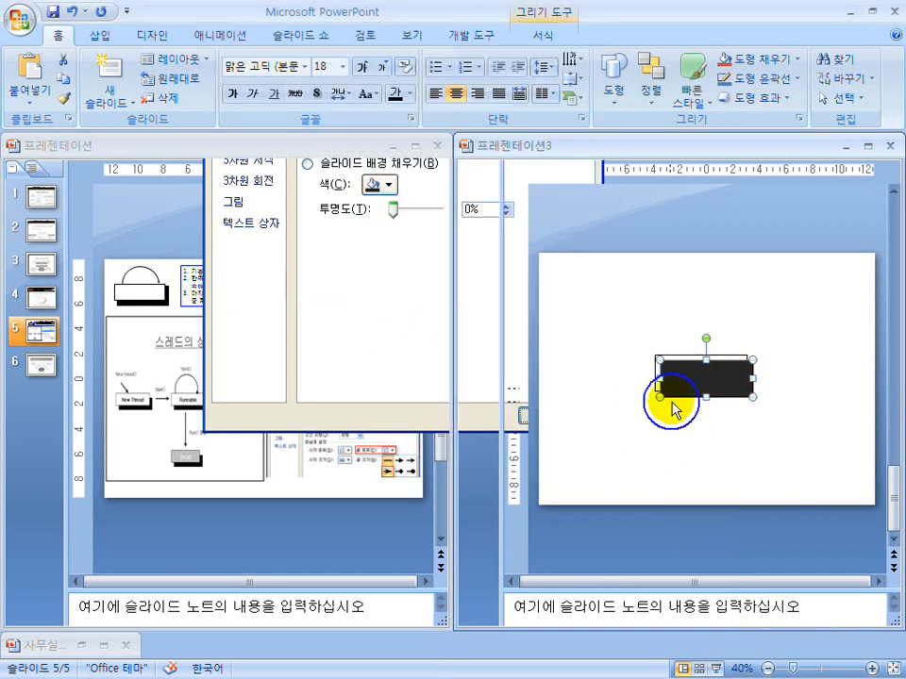
# - Send the dark rectangle to the back so it forms a shadow, and deselect it
pyautogui.rightClick(722, 383)
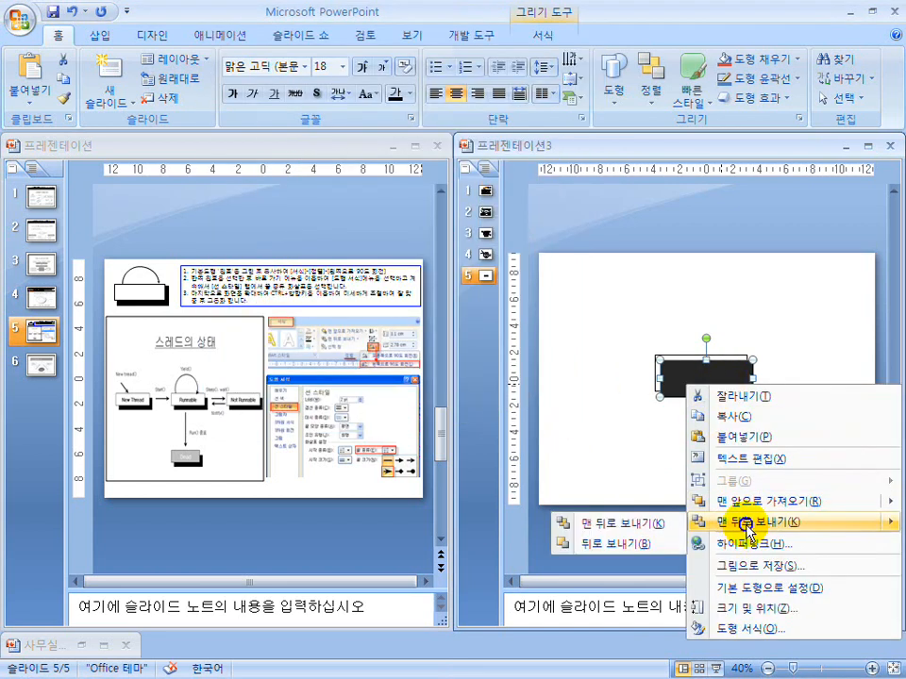
pyautogui.click(744, 529)
pyautogui.click(734, 428)
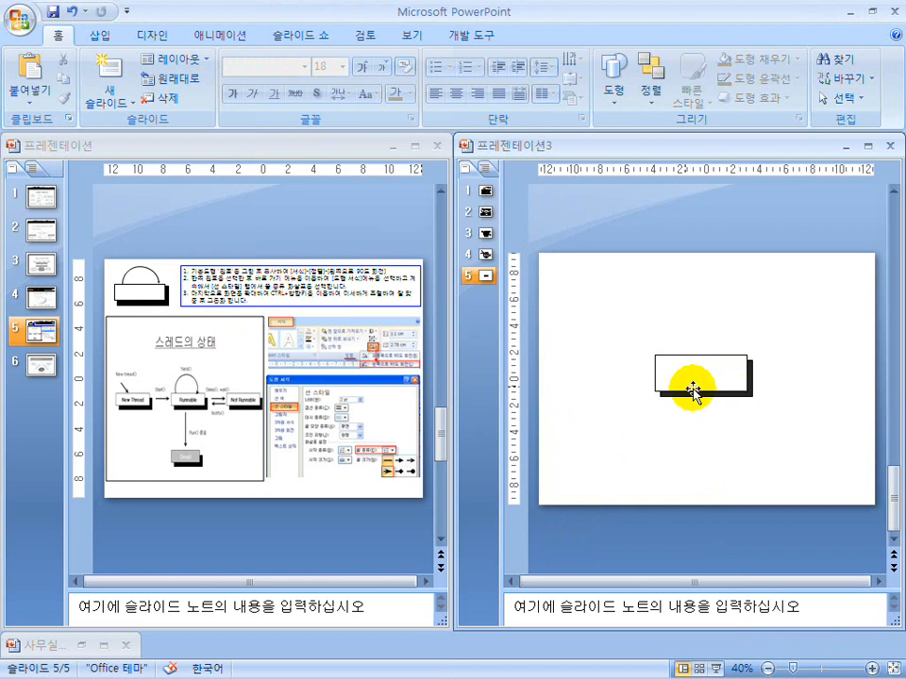
# - Draw an arc (원호) about 2.81 cm by 2.81 cm above the rectangle and place a copy to its left
pyautogui.click(611, 83)
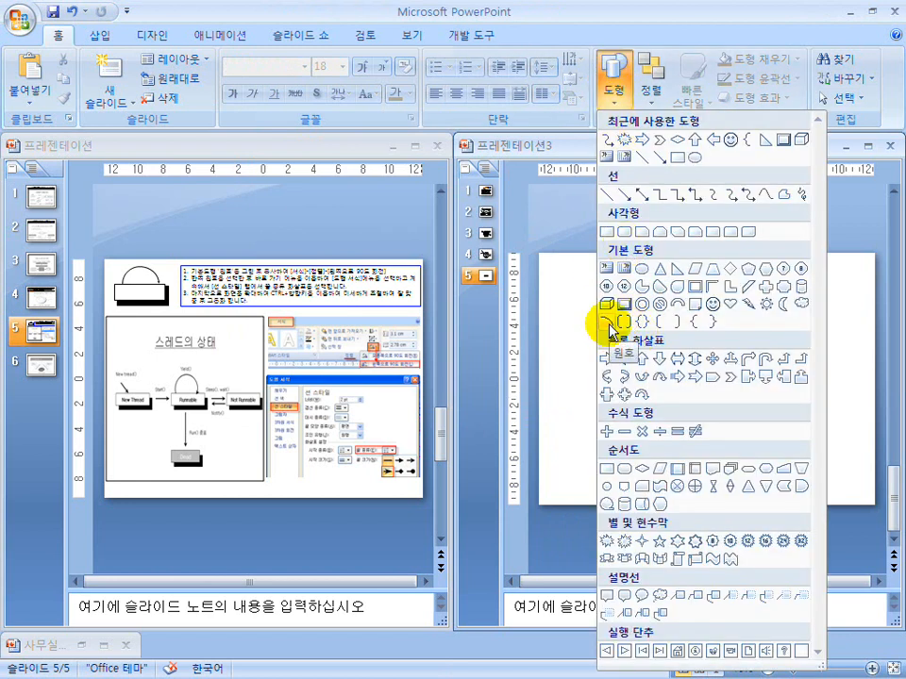
pyautogui.click(662, 304)
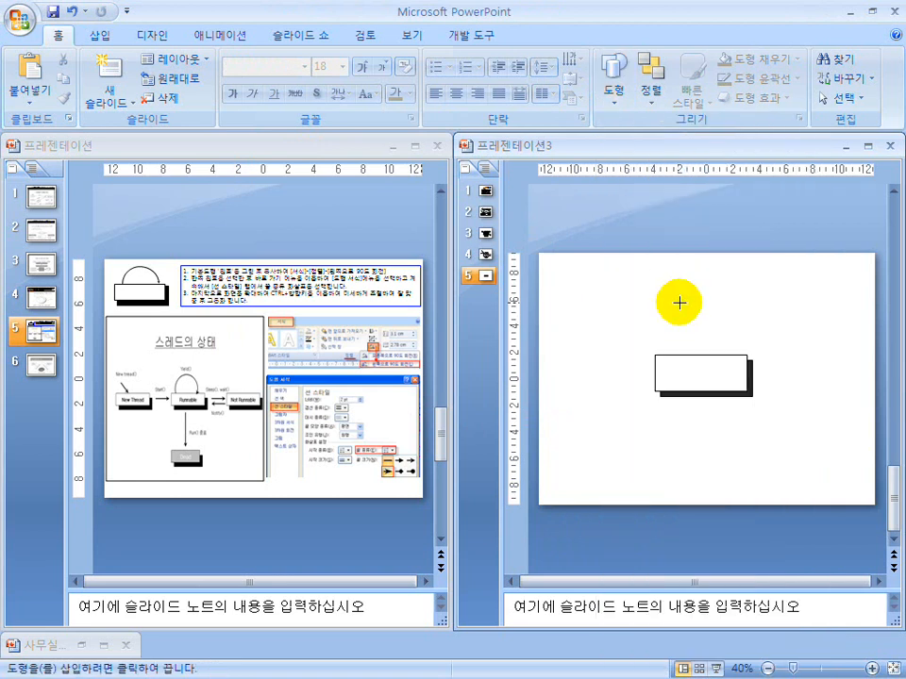
pyautogui.click(715, 338)
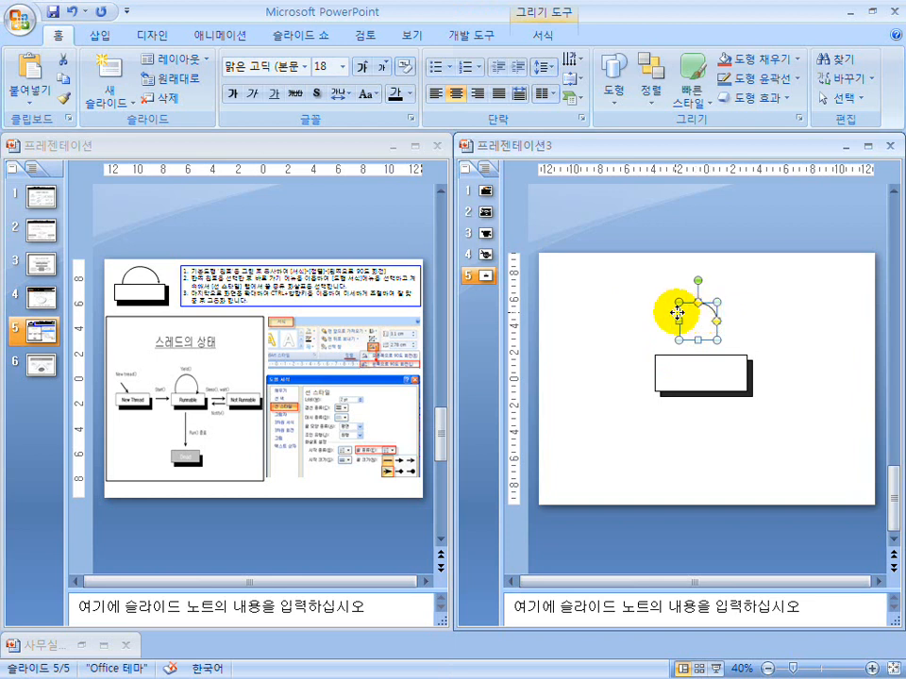
pyautogui.moveTo(711, 309); pyautogui.dragTo(677, 312)
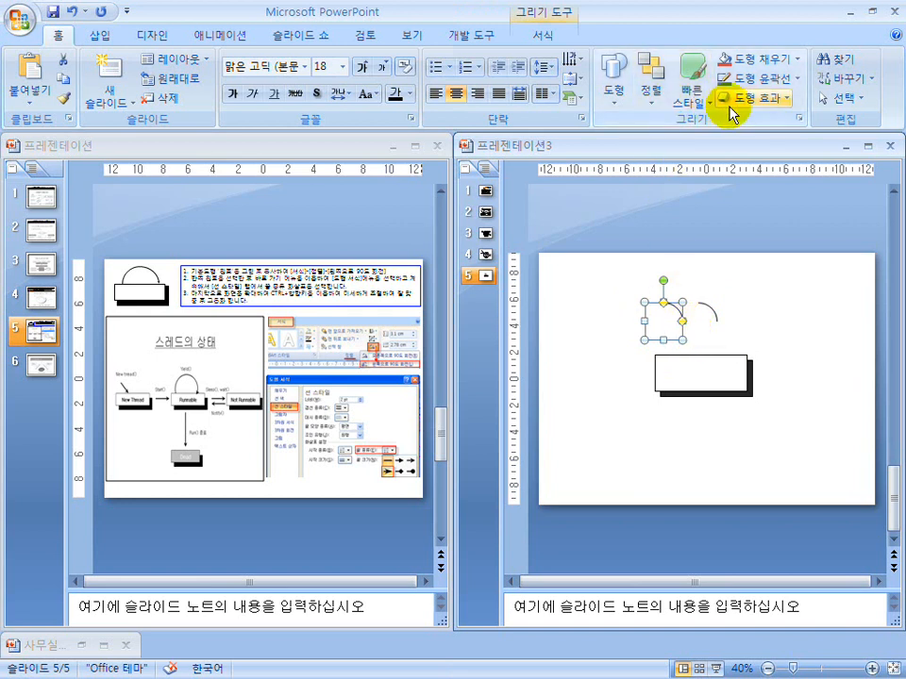
# - Flip the copied arc horizontally (좌우 대칭) and move it against the original arc to form a half circle
pyautogui.click(548, 42)
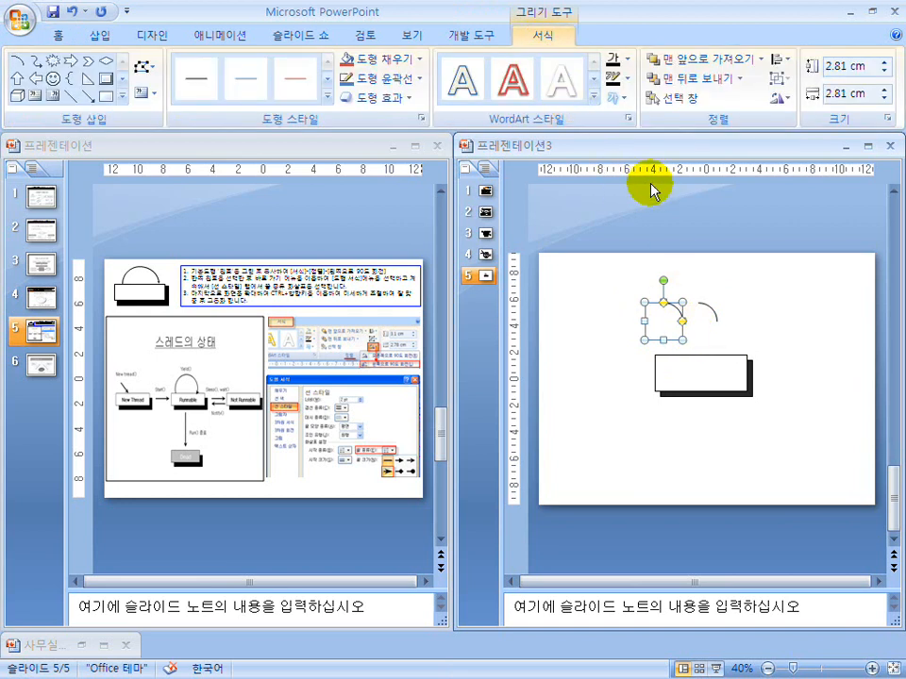
pyautogui.click(781, 97)
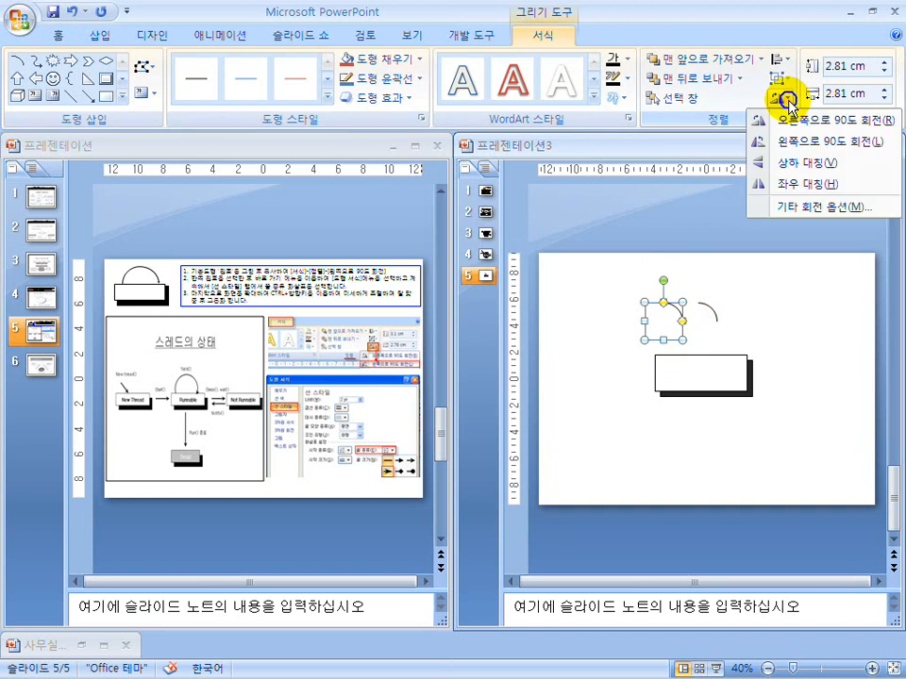
pyautogui.click(781, 185)
pyautogui.click(754, 310)
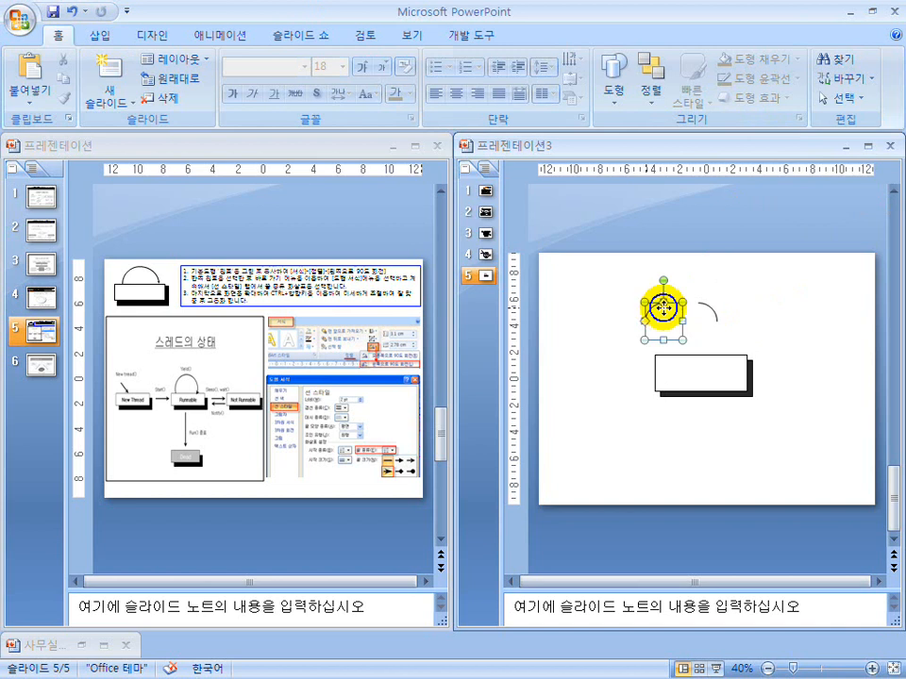
pyautogui.doubleClick(663, 308)
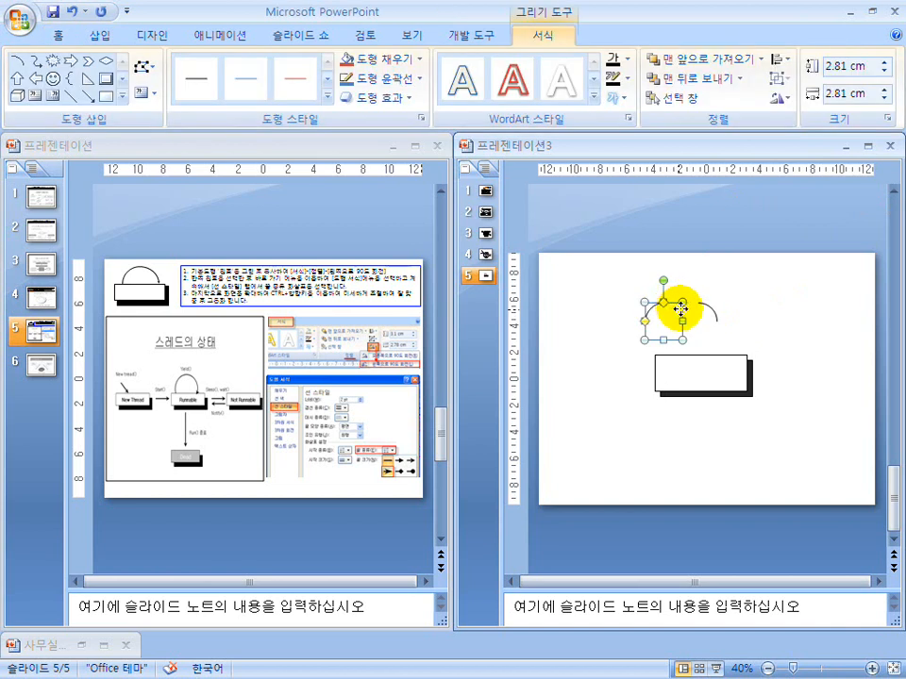
pyautogui.moveTo(679, 309); pyautogui.dragTo(695, 308)
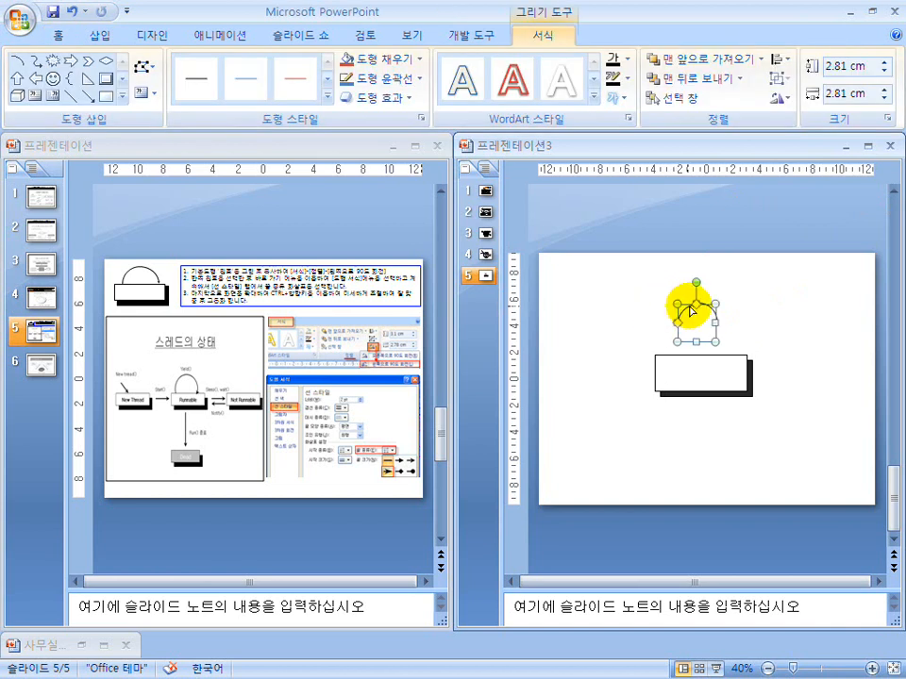
# - Maximize the new presentation and enlarge the slide to 90% to examine where the two arcs meet
pyautogui.click(867, 146)
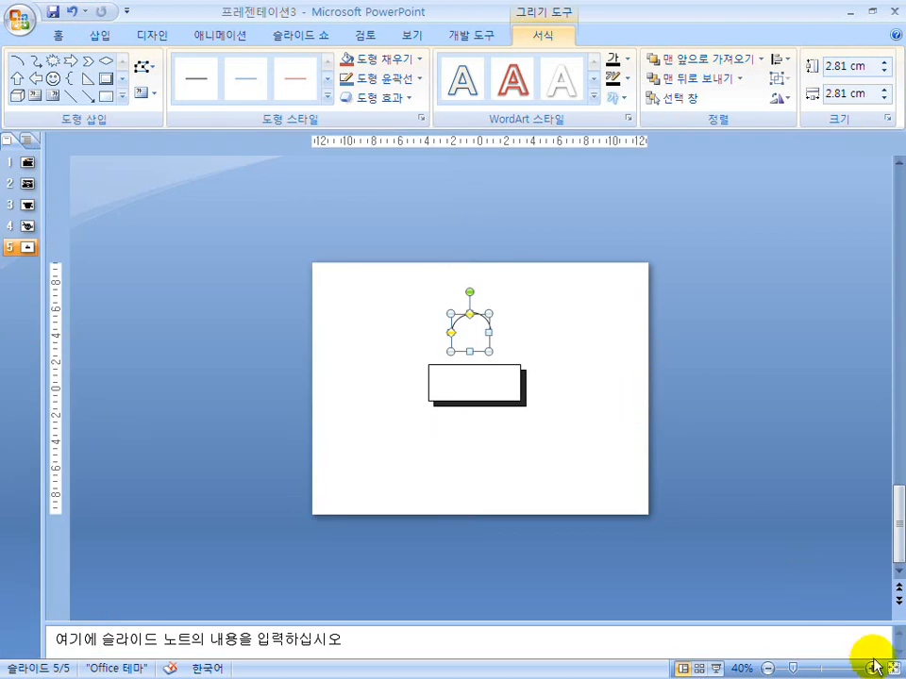
pyautogui.click(873, 668)
pyautogui.click(873, 669)
pyautogui.click(873, 669)
pyautogui.click(873, 668)
pyautogui.click(872, 669)
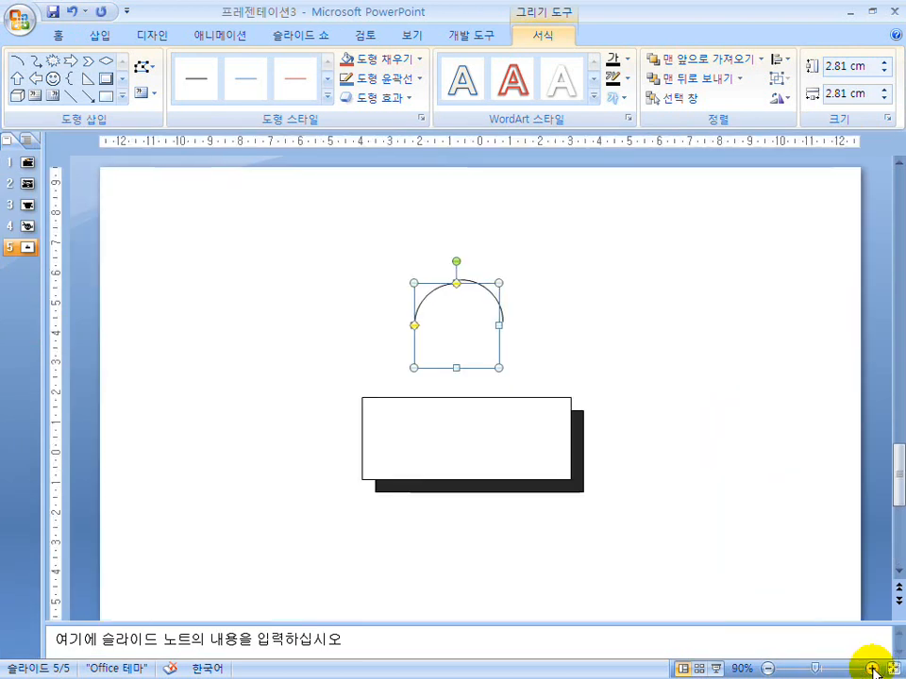
pyautogui.click(626, 341)
pyautogui.click(439, 286)
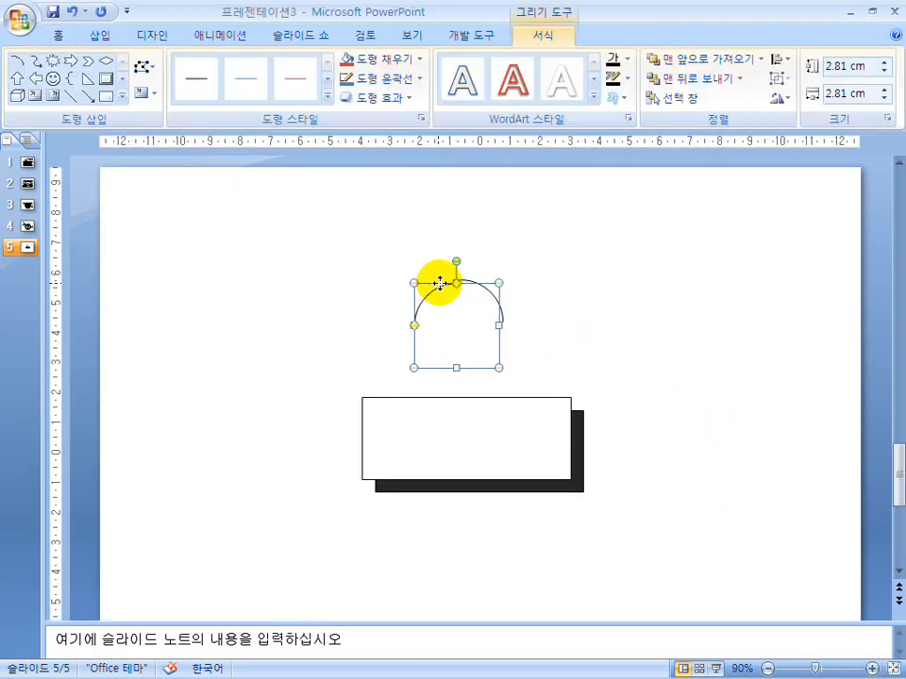
pyautogui.click(597, 319)
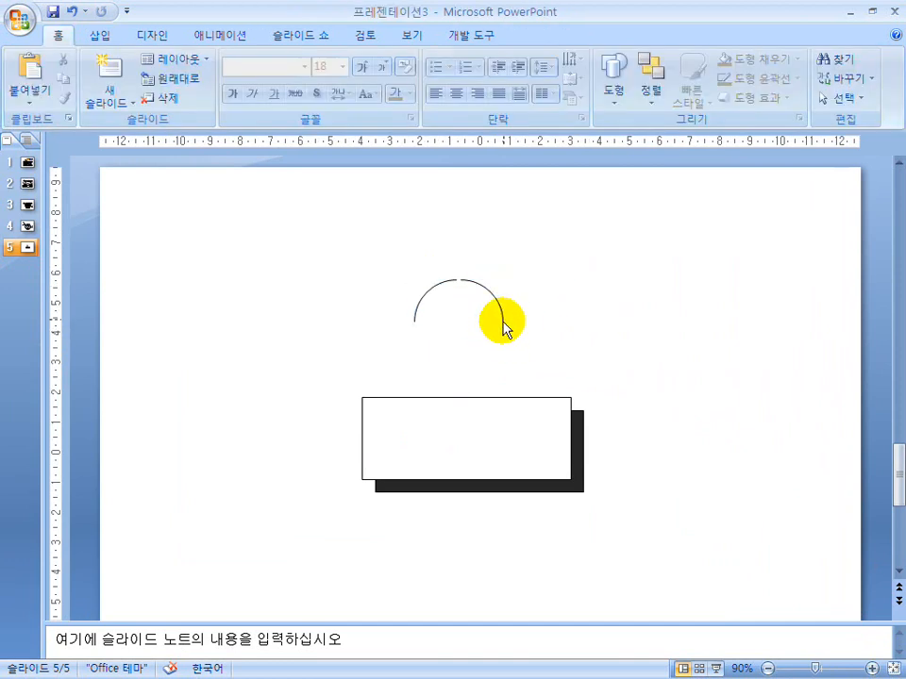
# - Set the right arc's line end type (끝 종류) to the filled arrow in its shape formatting, and deselect it
pyautogui.click(501, 311)
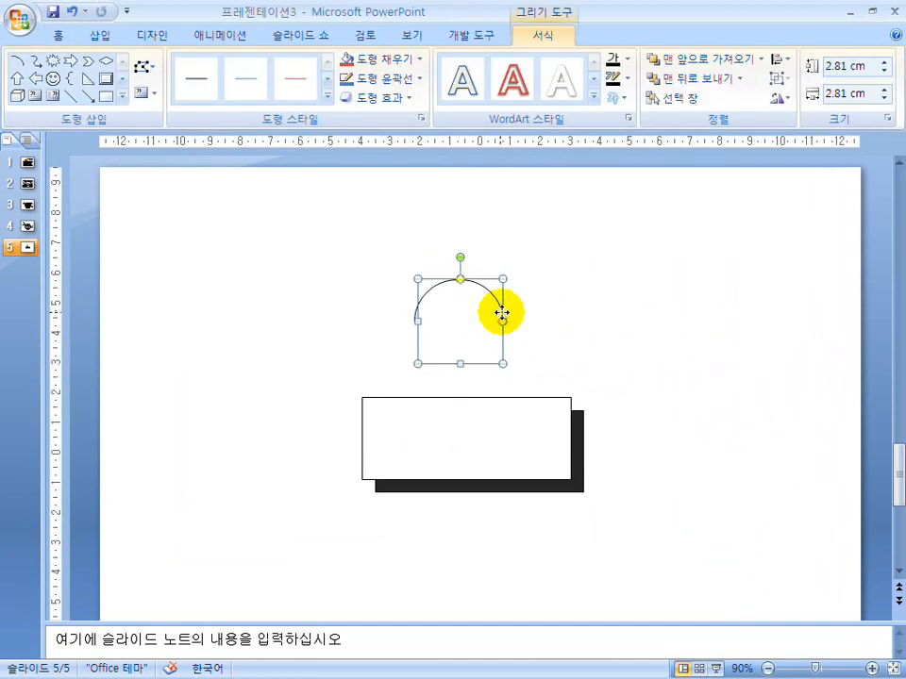
pyautogui.rightClick(502, 312)
pyautogui.click(585, 559)
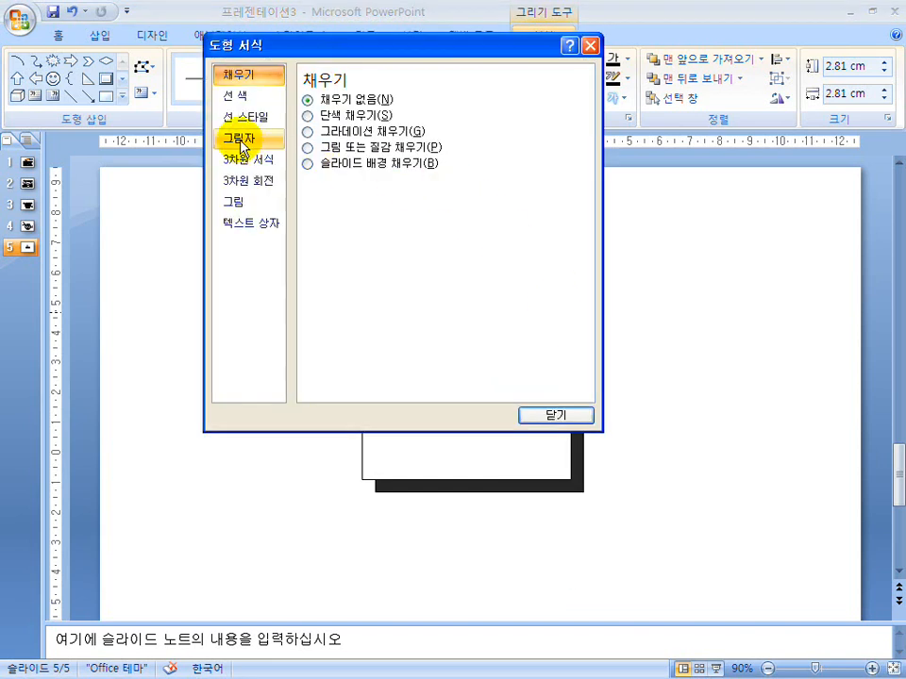
pyautogui.click(239, 98)
pyautogui.click(254, 117)
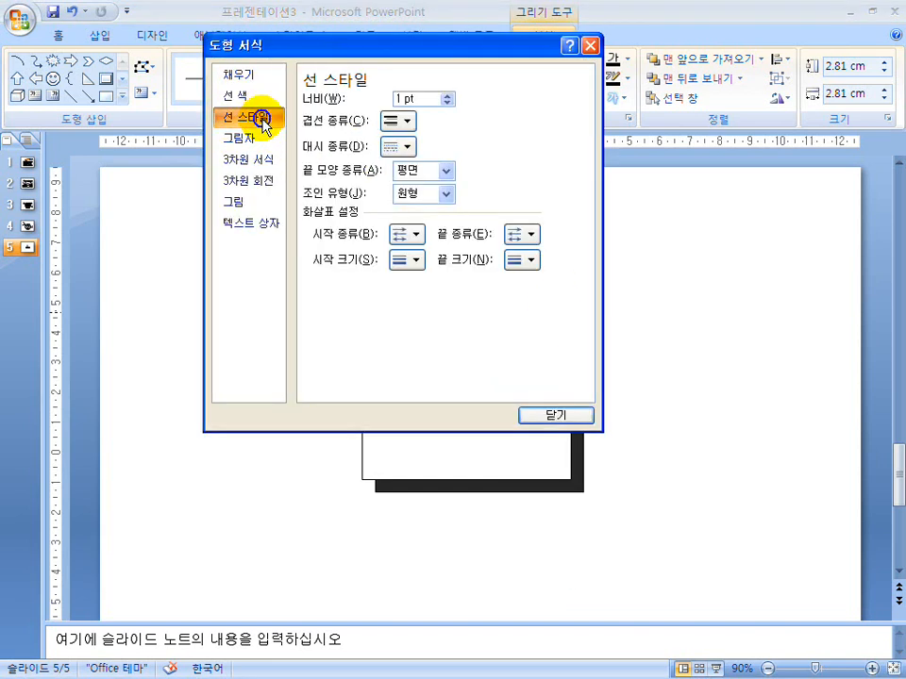
pyautogui.click(522, 235)
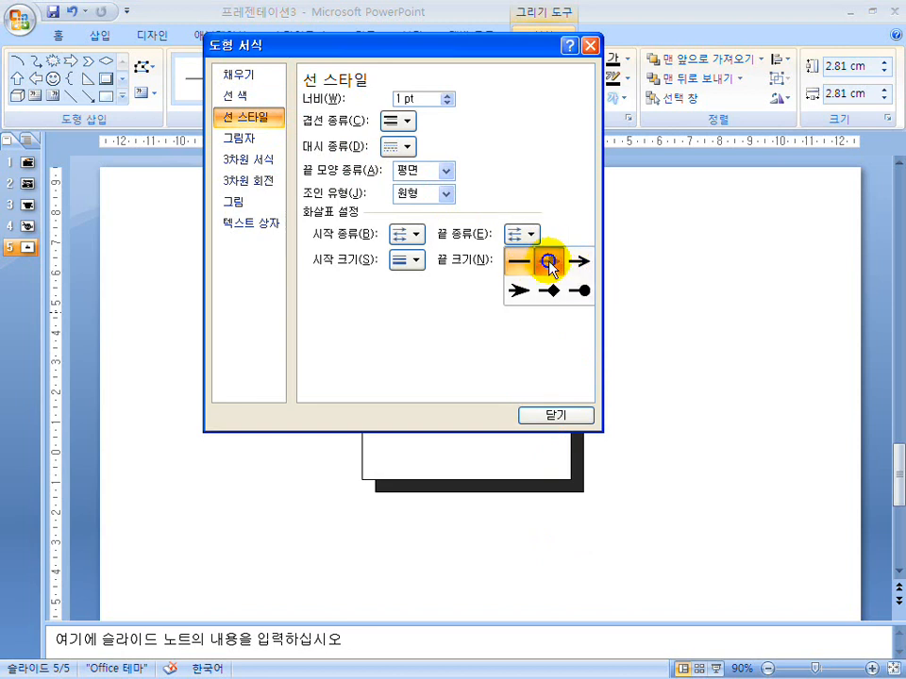
pyautogui.click(548, 265)
pyautogui.click(556, 415)
pyautogui.click(507, 345)
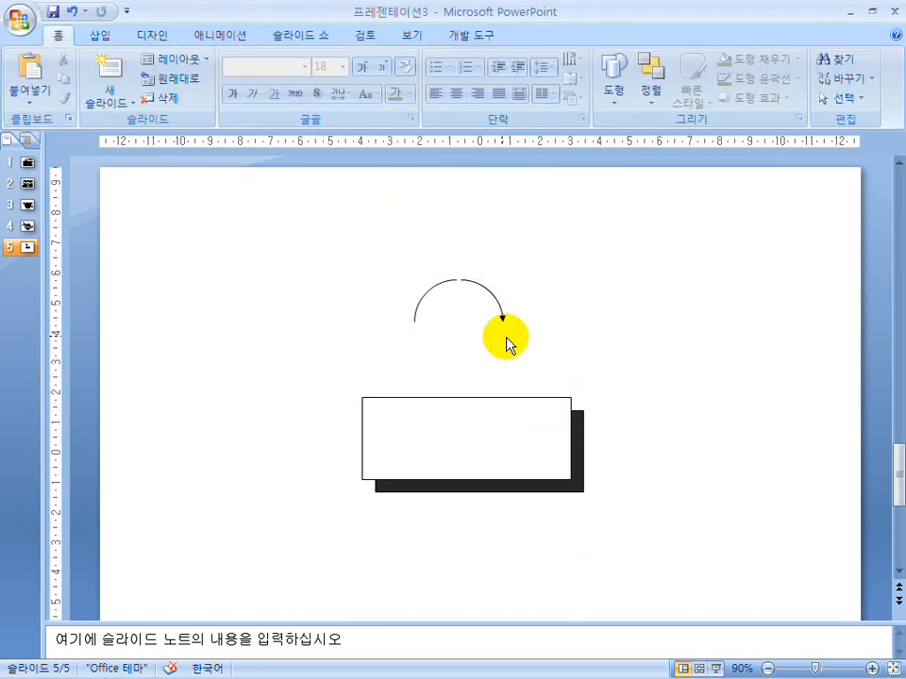
# - Nudge the left arc until its top end meets the right arc, closing the gap in the half circle
pyautogui.click(433, 286)
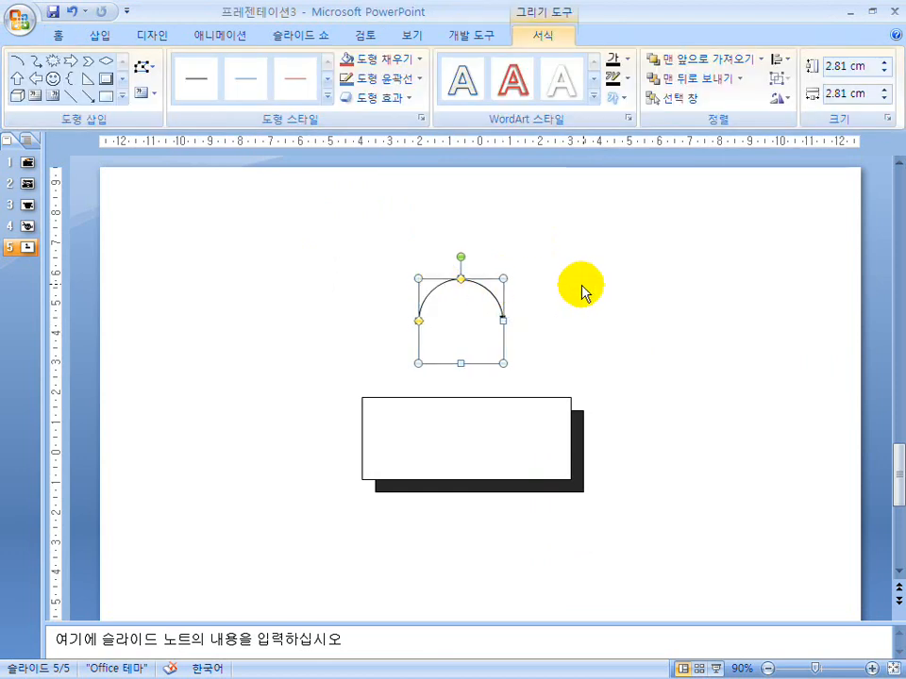
pyautogui.click(582, 293)
pyautogui.click(440, 281)
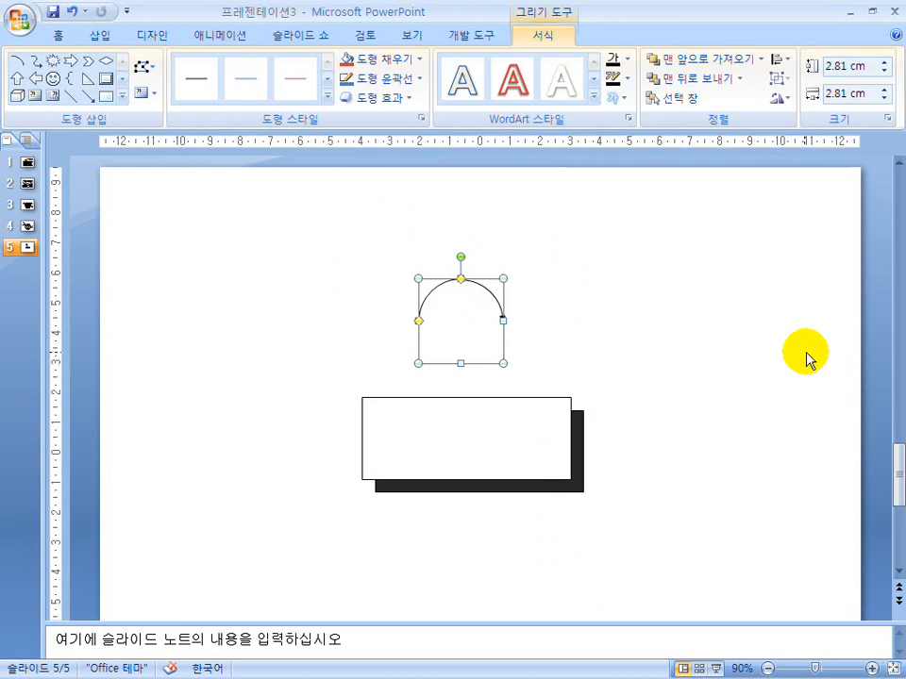
pyautogui.click(748, 329)
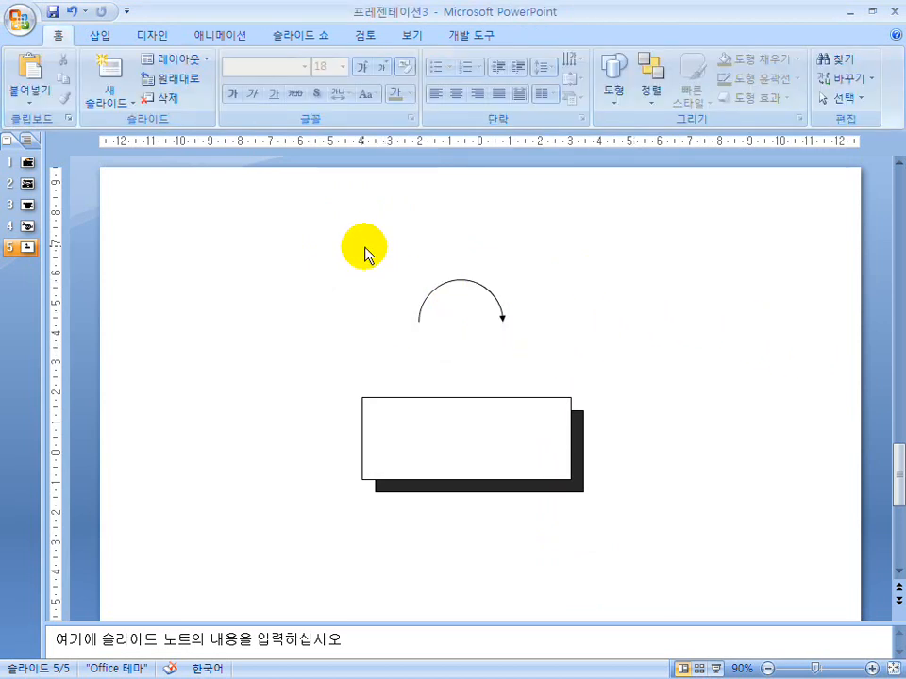
# - Try moving the right arc downward on its own, and undo the move
pyautogui.click(495, 295)
pyautogui.rightClick(495, 297)
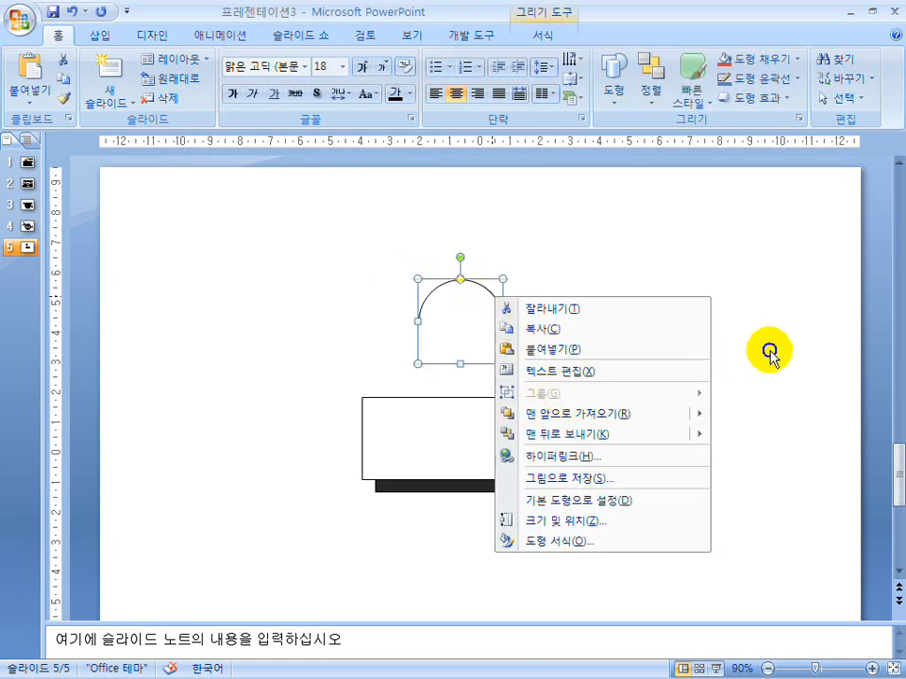
pyautogui.click(485, 310)
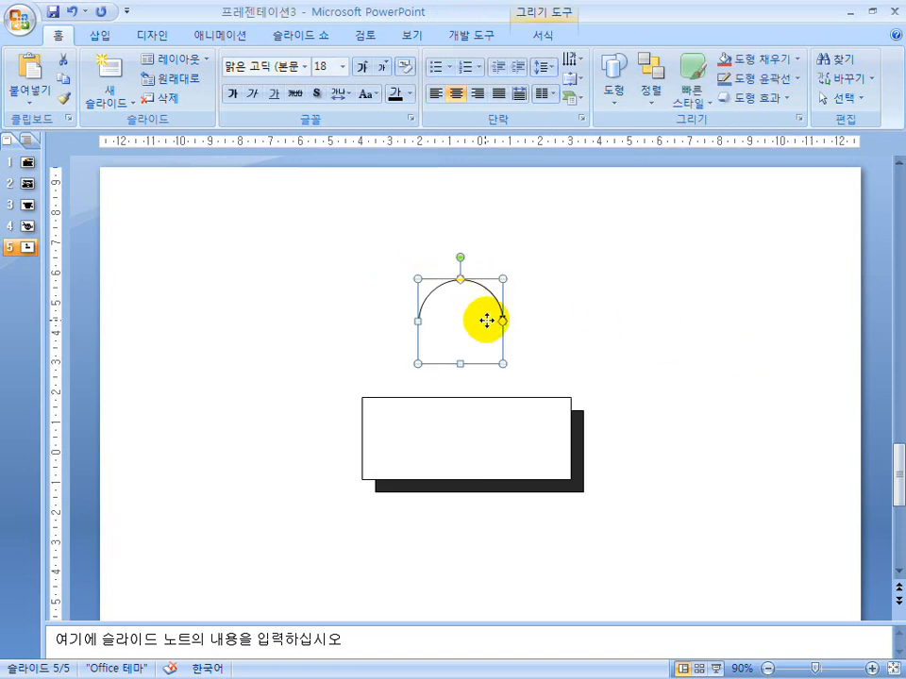
pyautogui.moveTo(485, 321); pyautogui.dragTo(486, 349)
pyautogui.hotkey('ctrl', 'z')
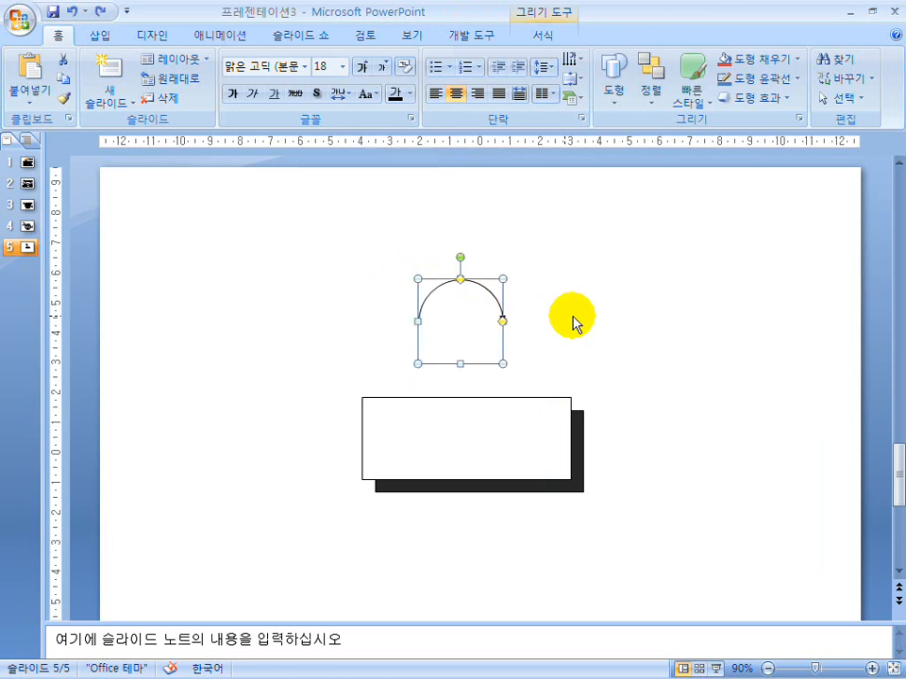
pyautogui.click(338, 244)
pyautogui.click(554, 345)
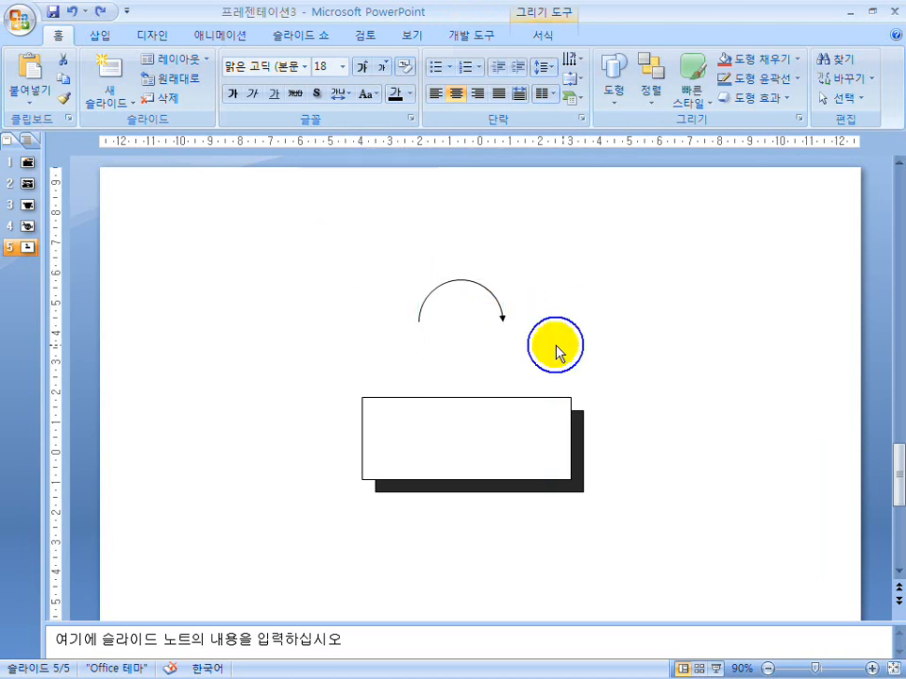
pyautogui.click(489, 301)
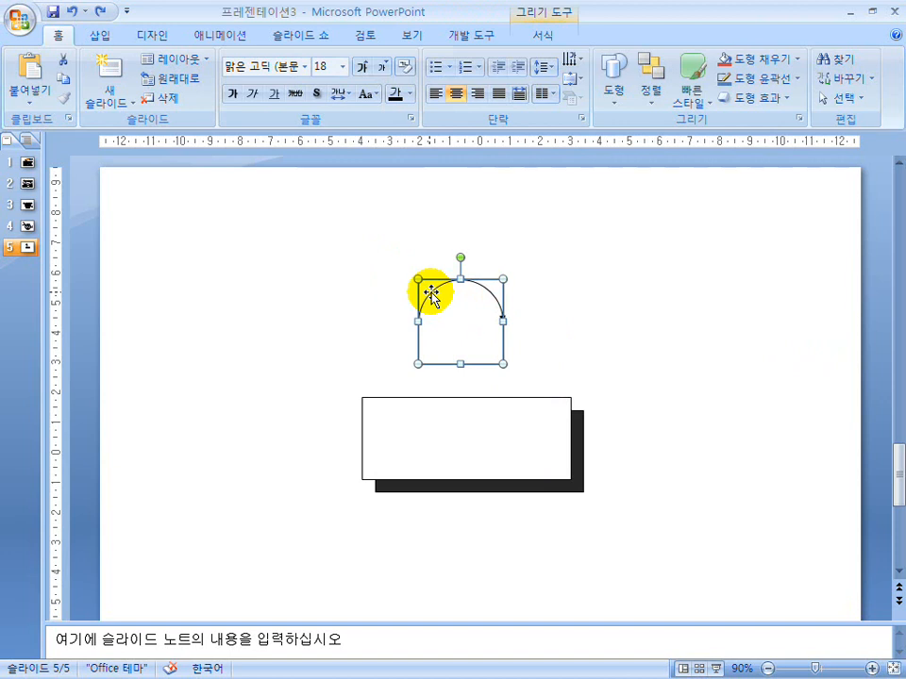
pyautogui.rightClick(495, 301)
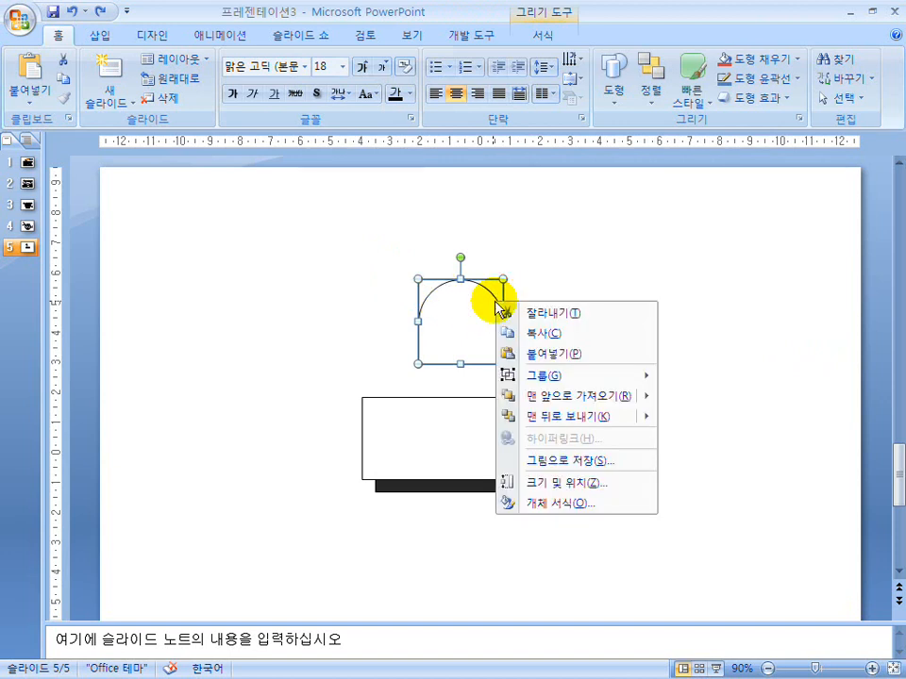
pyautogui.moveTo(546, 382)
pyautogui.click(630, 207)
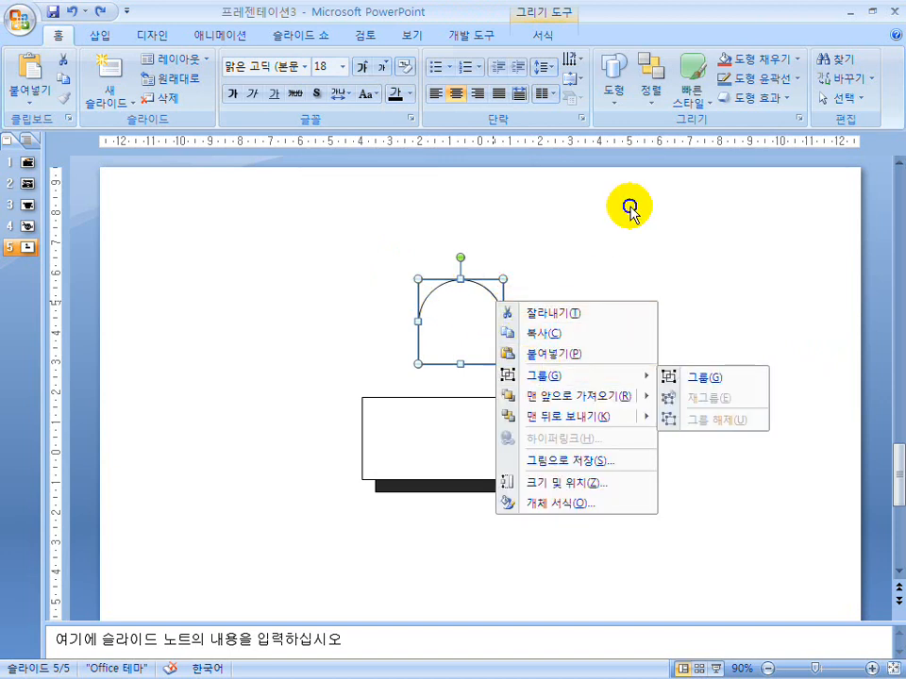
pyautogui.click(577, 289)
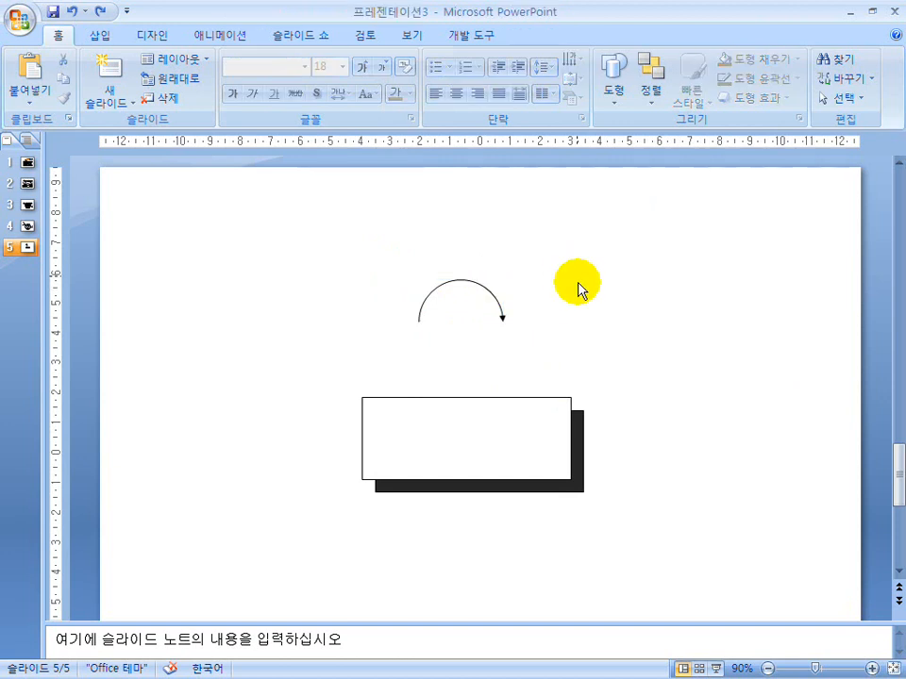
# - Group (그룹) the two arcs and move the group down so its ends rest on the rectangle's top edge
pyautogui.click(497, 301)
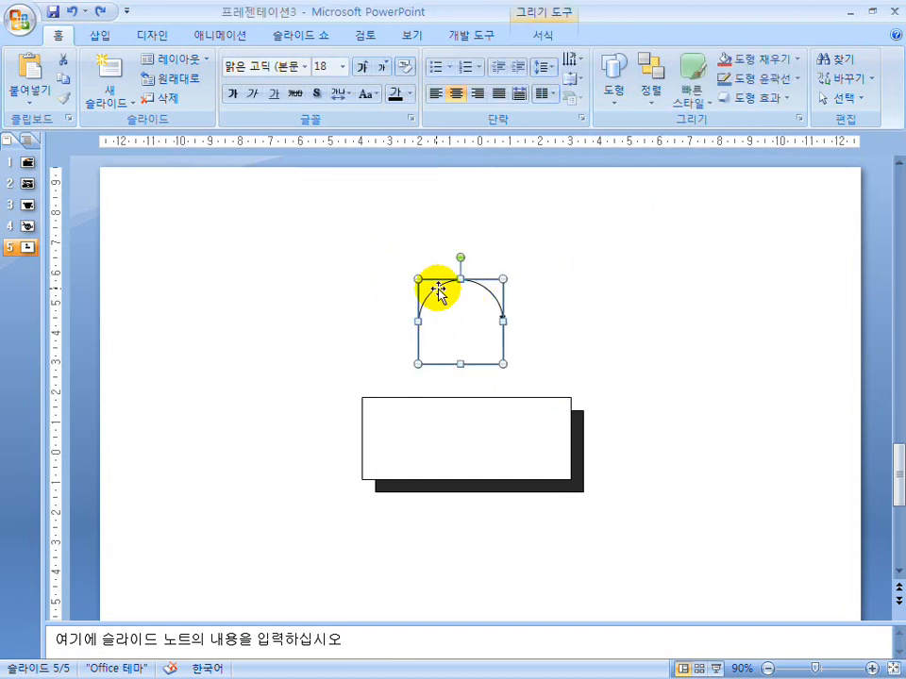
pyautogui.rightClick(438, 292)
pyautogui.moveTo(469, 364)
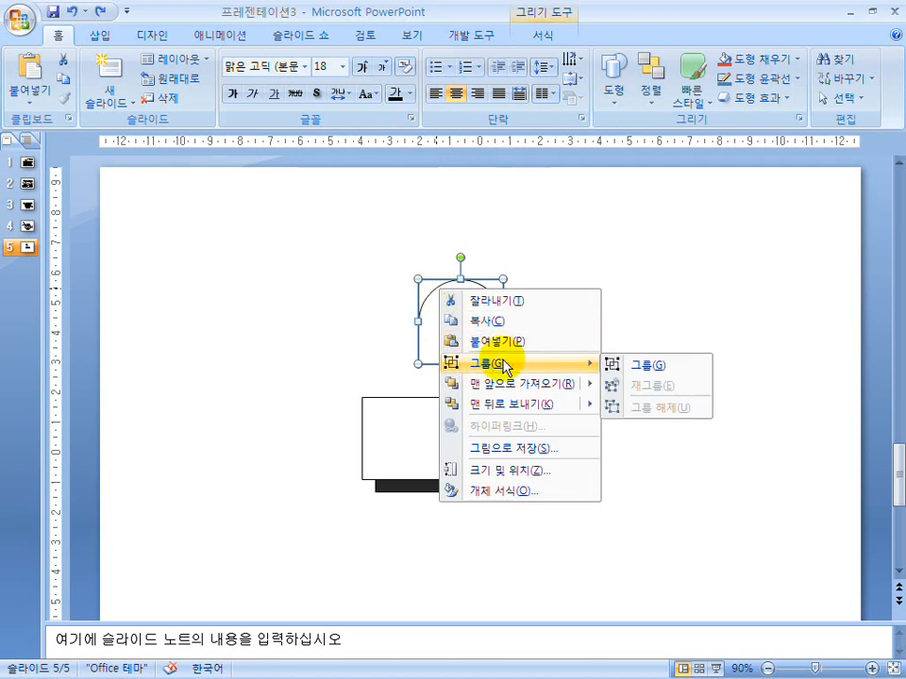
pyautogui.click(623, 364)
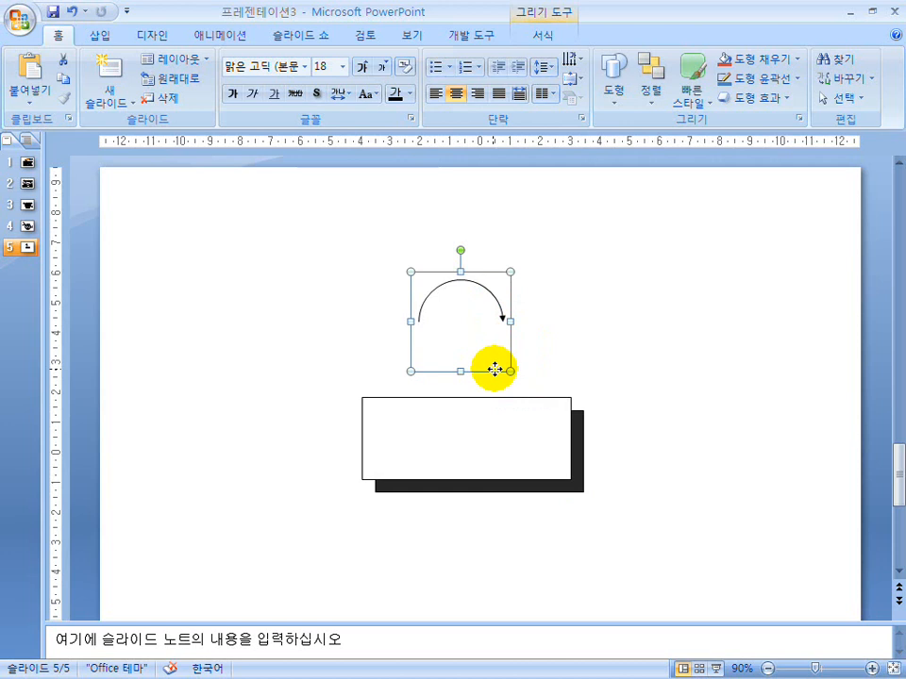
pyautogui.moveTo(494, 369); pyautogui.dragTo(496, 443)
# - Arrange the presentation windows side by side (모두 정렬) and zoom the new slide out to 70% to compare it with the sample
pyautogui.moveTo(633, 536); pyautogui.dragTo(293, 316)
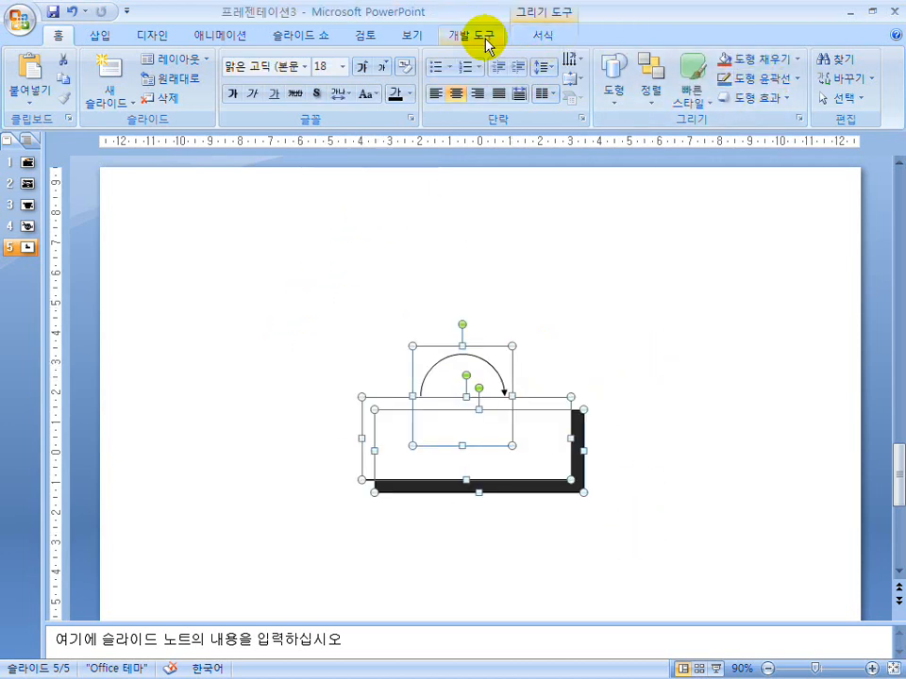
pyautogui.click(416, 35)
pyautogui.click(675, 62)
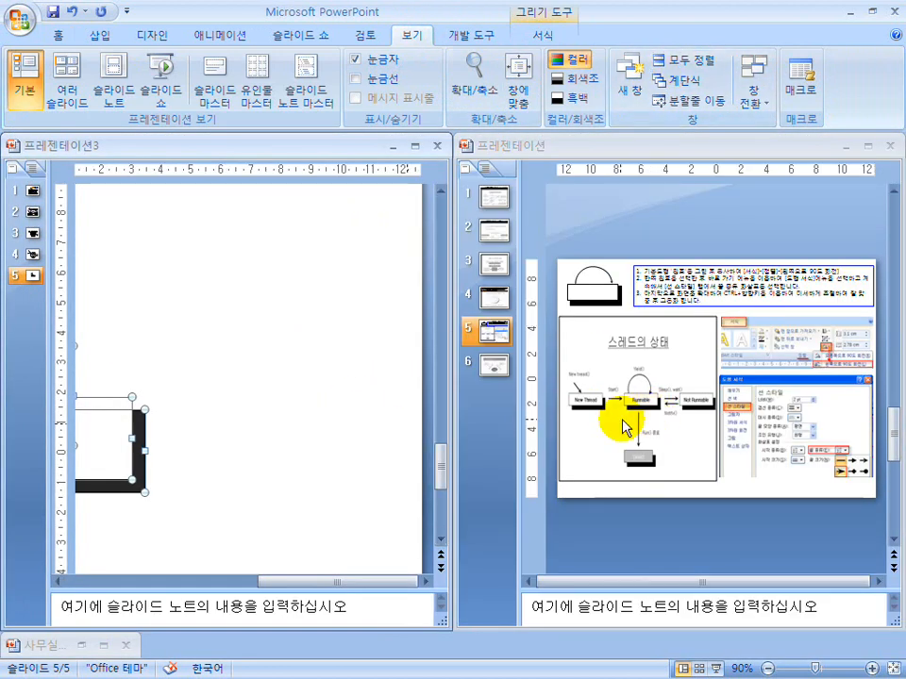
pyautogui.click(768, 668)
pyautogui.click(768, 668)
pyautogui.click(313, 495)
pyautogui.click(272, 400)
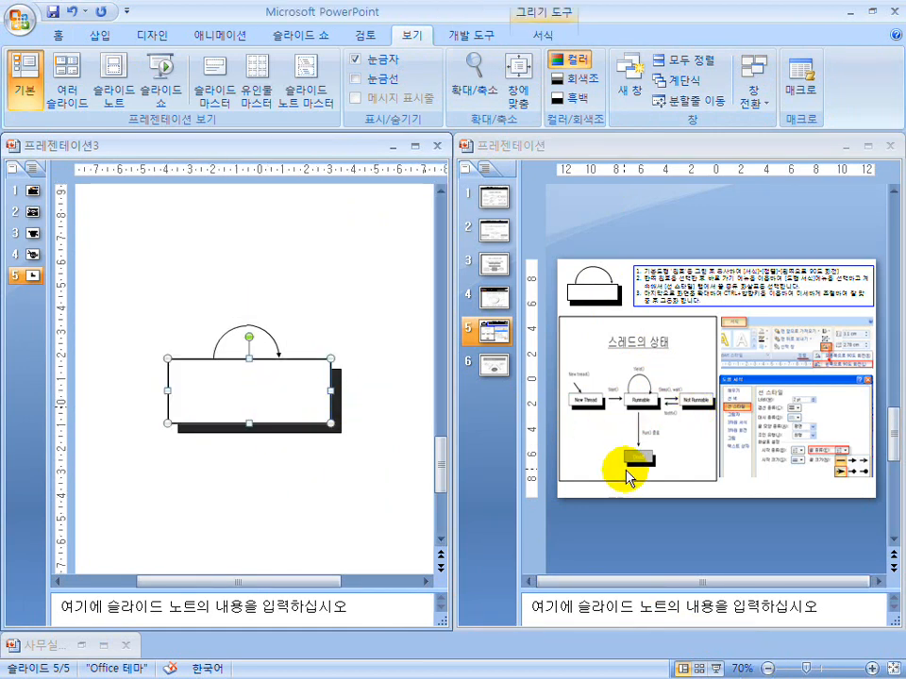
# - Maximize the sample presentation to view its thread-state slide, and switch to the lesson's slide show
pyautogui.click(865, 146)
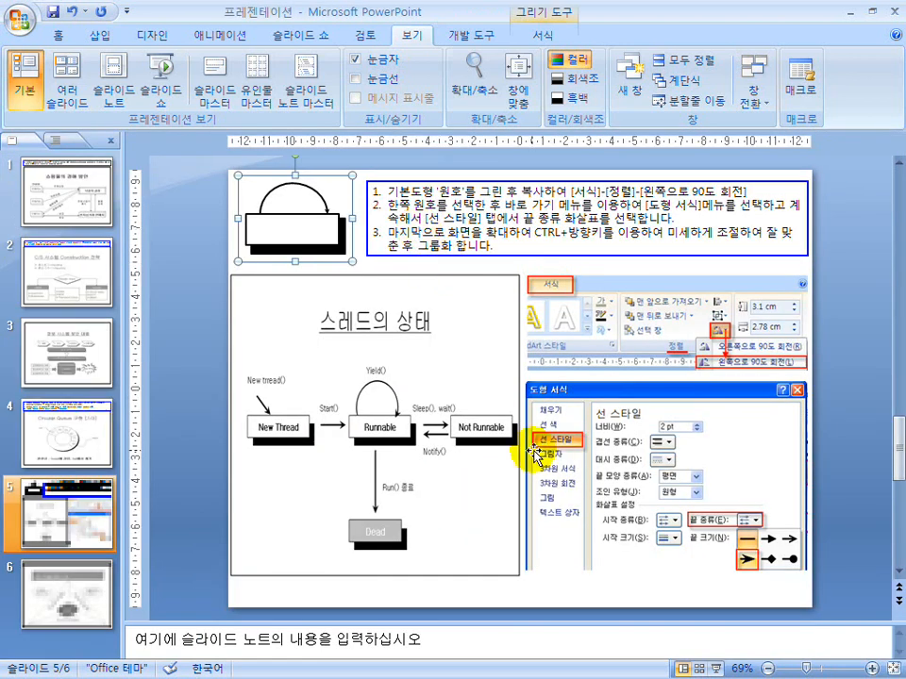
pyautogui.press('super')
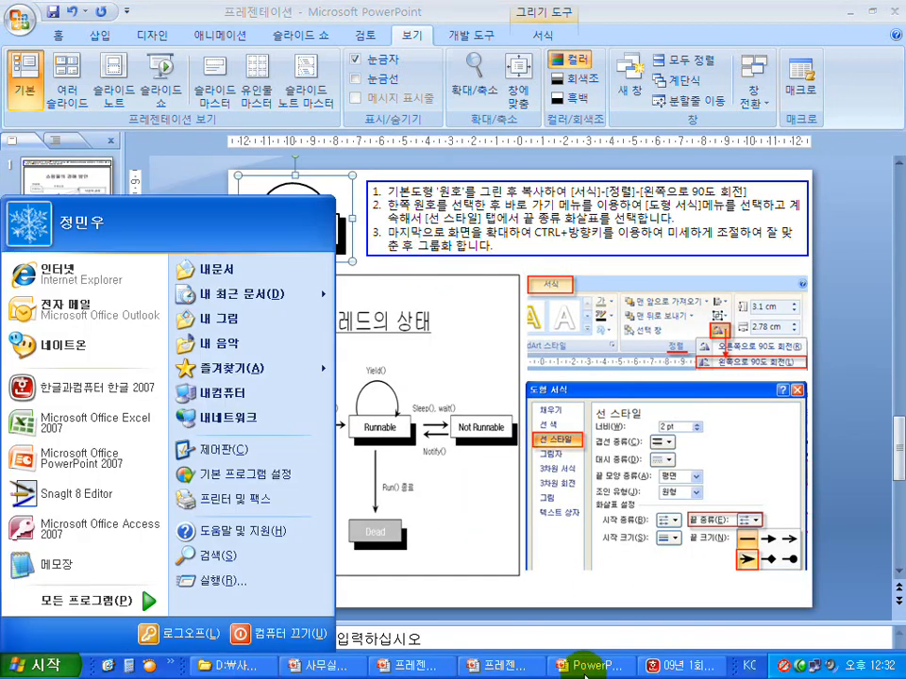
pyautogui.click(501, 665)
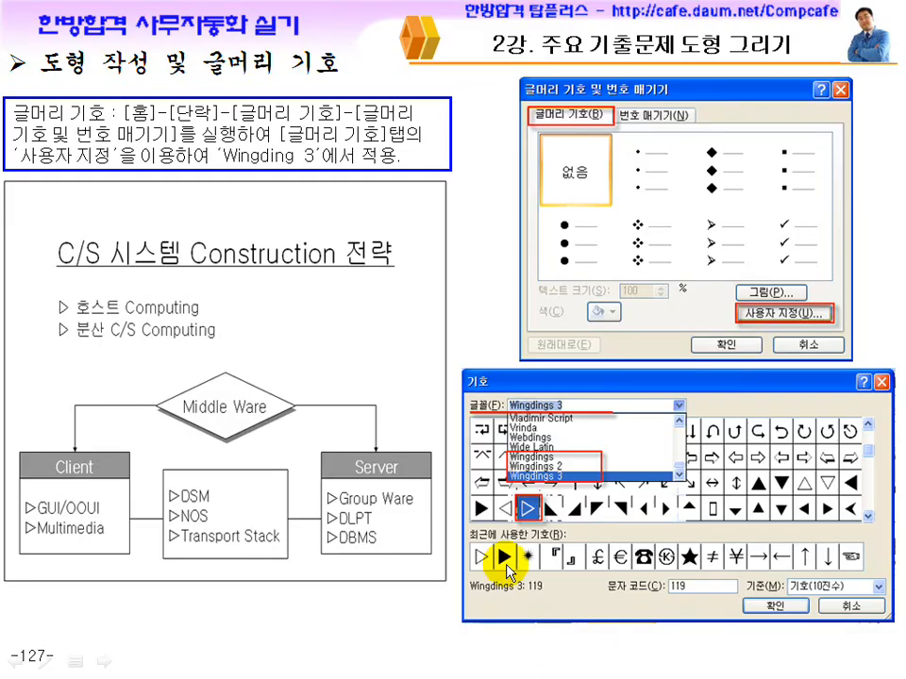